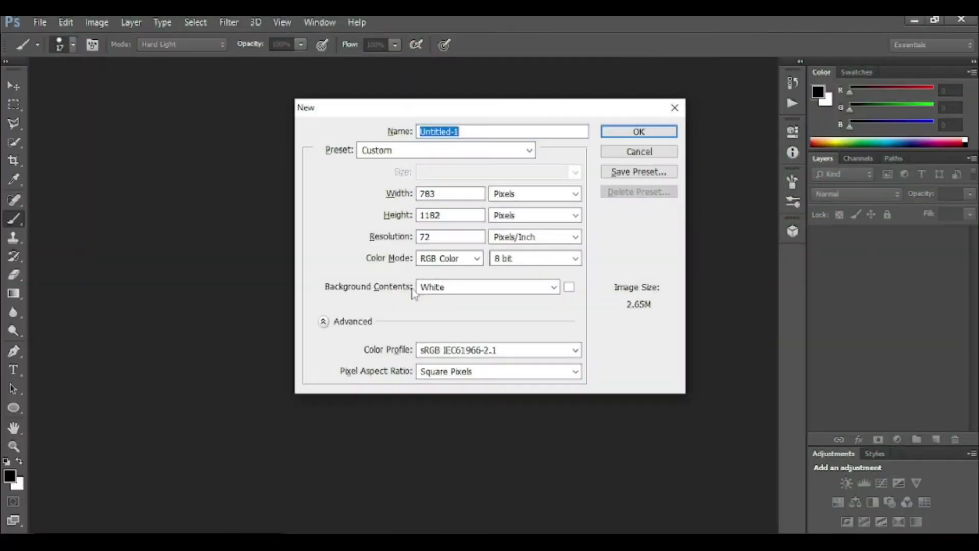
Step: Create the 783 × 1182 px, 72 ppi white document and unlock its background as Layer 0
{"action": "left_click", "coordinate": [659, 128]}
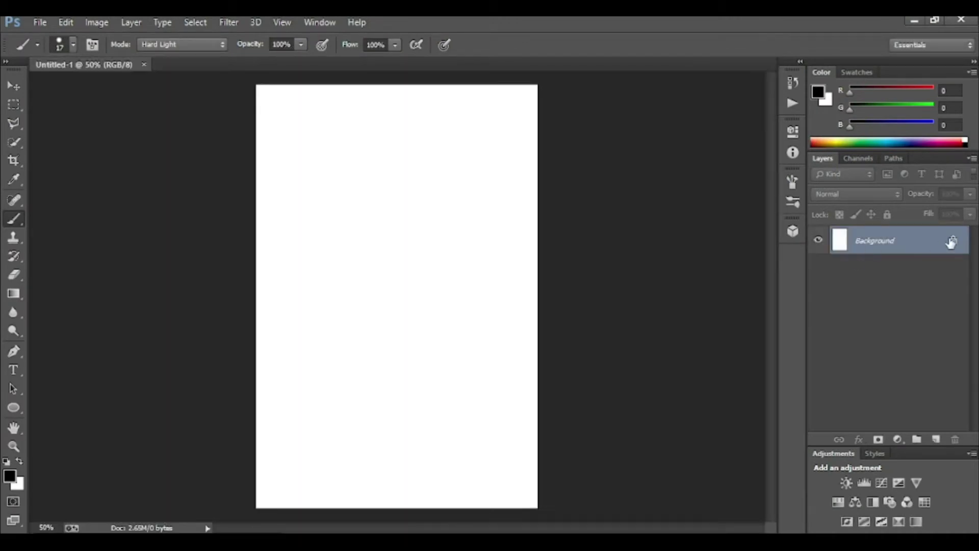
{"action": "left_click", "coordinate": [956, 243]}
Step: Give Layer 0 a reversed radial Gradient Overlay at 78% opacity with an enlarged scale
{"action": "left_click", "coordinate": [859, 440]}
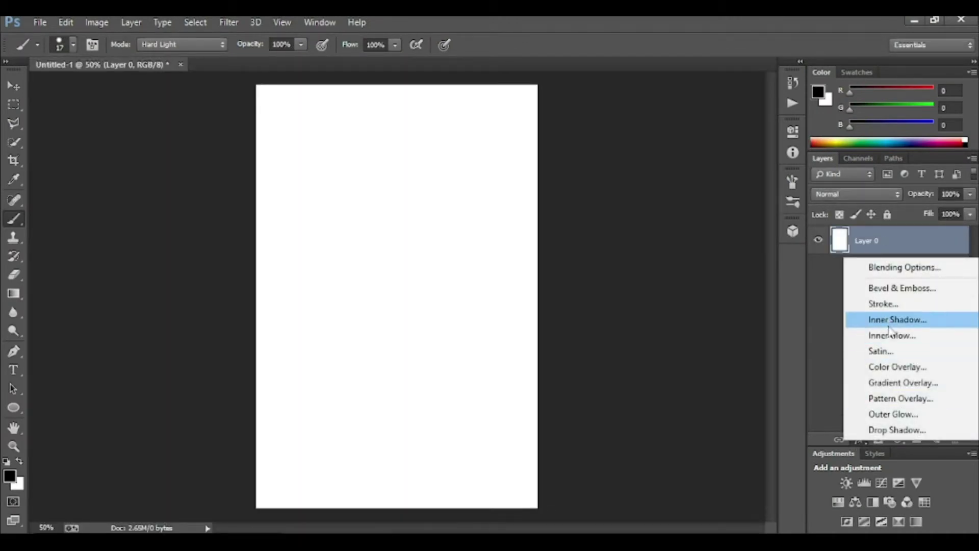
{"action": "left_click", "coordinate": [894, 383]}
{"action": "left_click", "coordinate": [734, 239]}
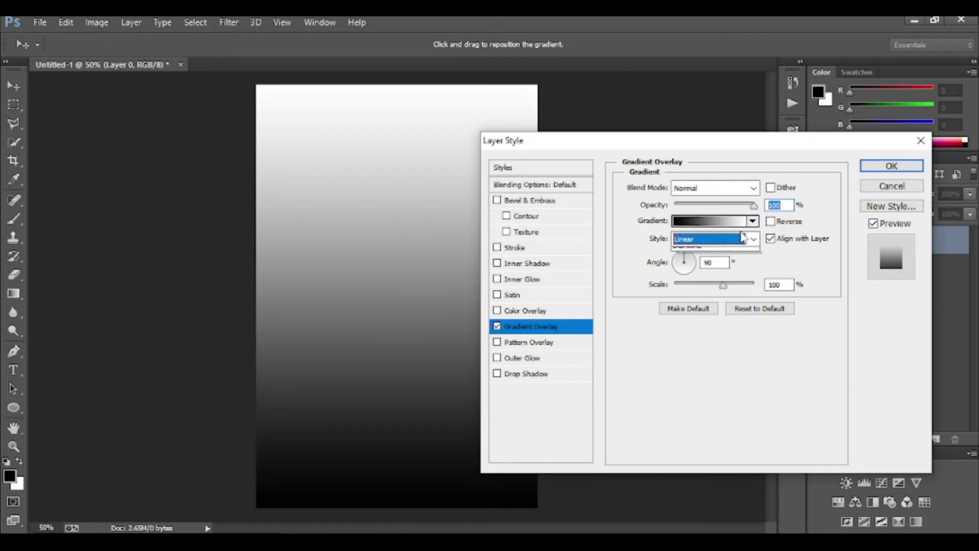
{"action": "left_click", "coordinate": [715, 265]}
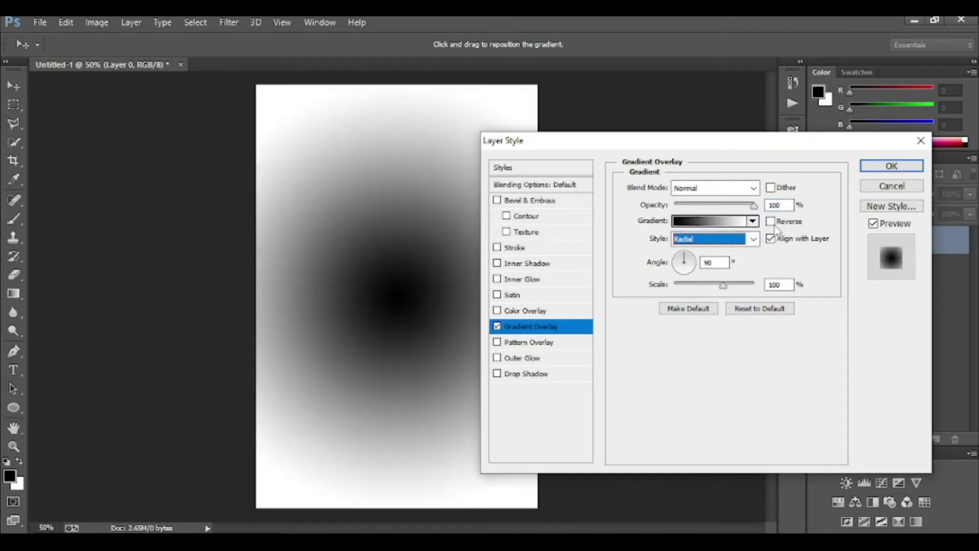
{"action": "left_click", "coordinate": [771, 221]}
{"action": "type", "text": "78"}
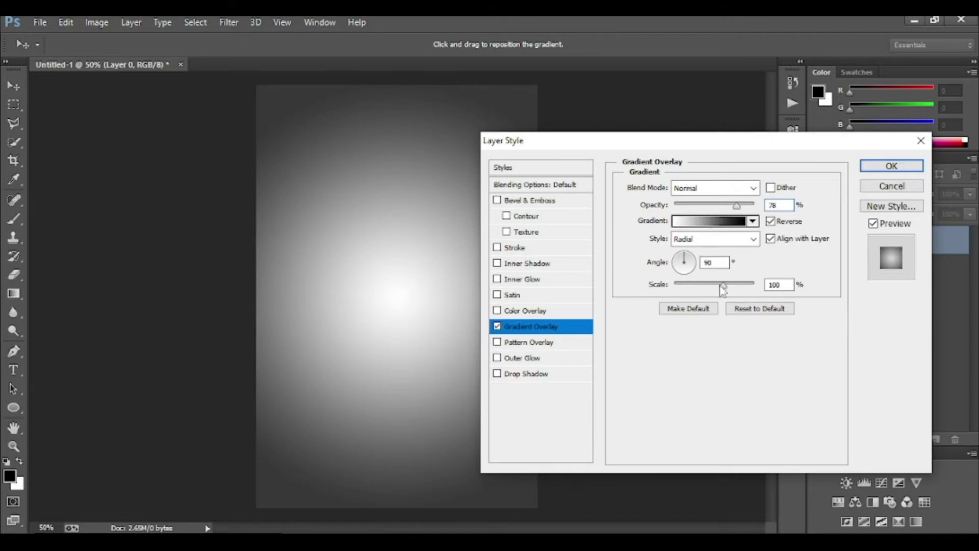
{"action": "left_click_drag", "start_coordinate": [725, 287], "coordinate": [749, 285]}
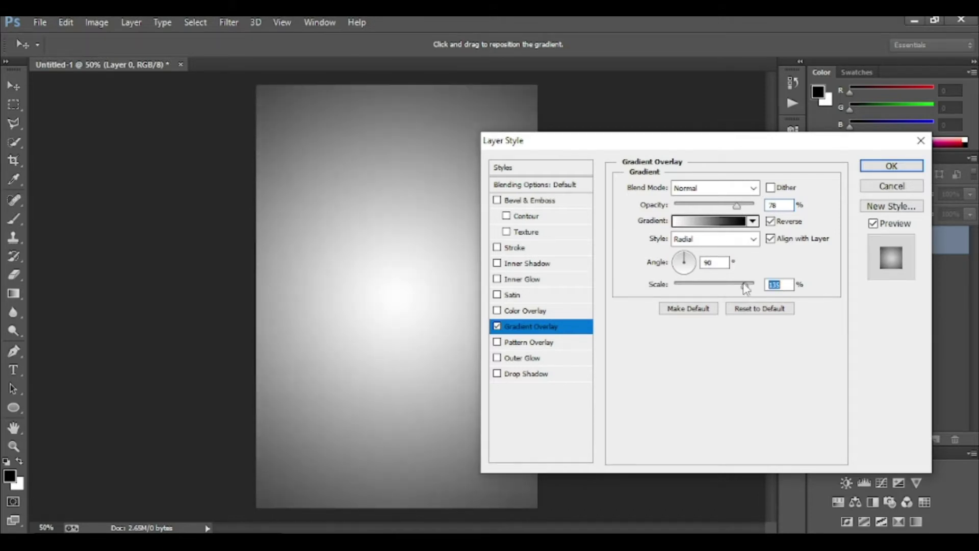
{"action": "left_click_drag", "start_coordinate": [740, 284], "coordinate": [734, 285]}
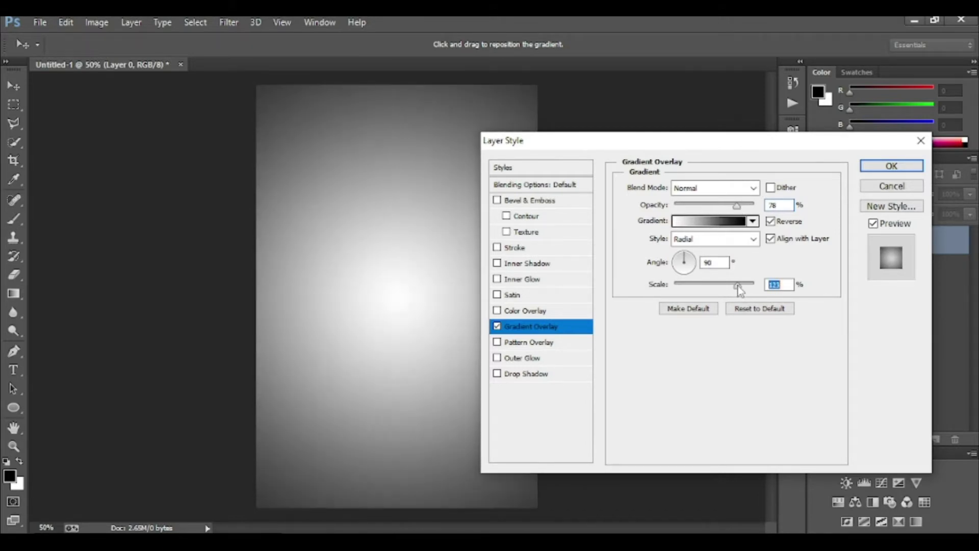
{"action": "left_click", "coordinate": [880, 168]}
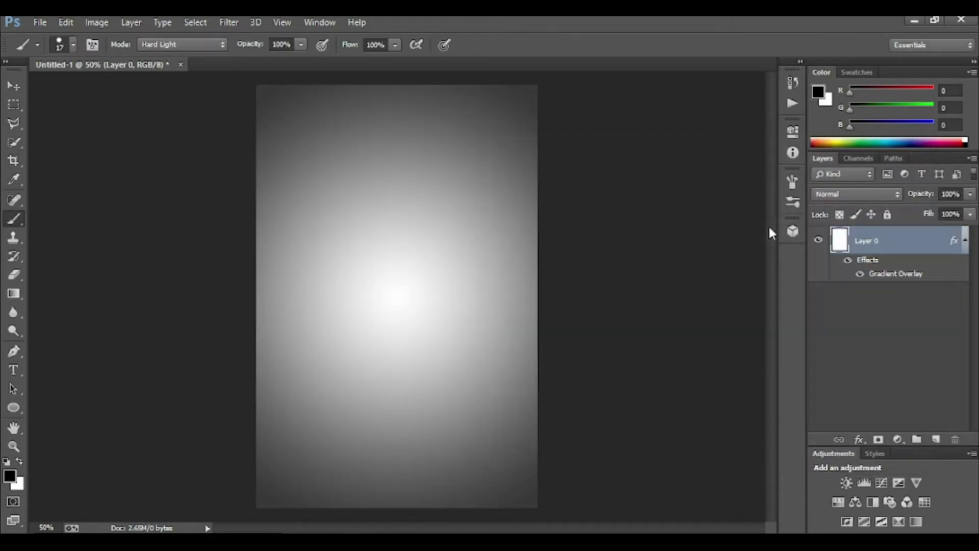
{"action": "key", "text": "ctrl+o"}
Step: Open the girl photo and drag it onto the gradient canvas as a new layer
{"action": "left_click", "coordinate": [251, 148]}
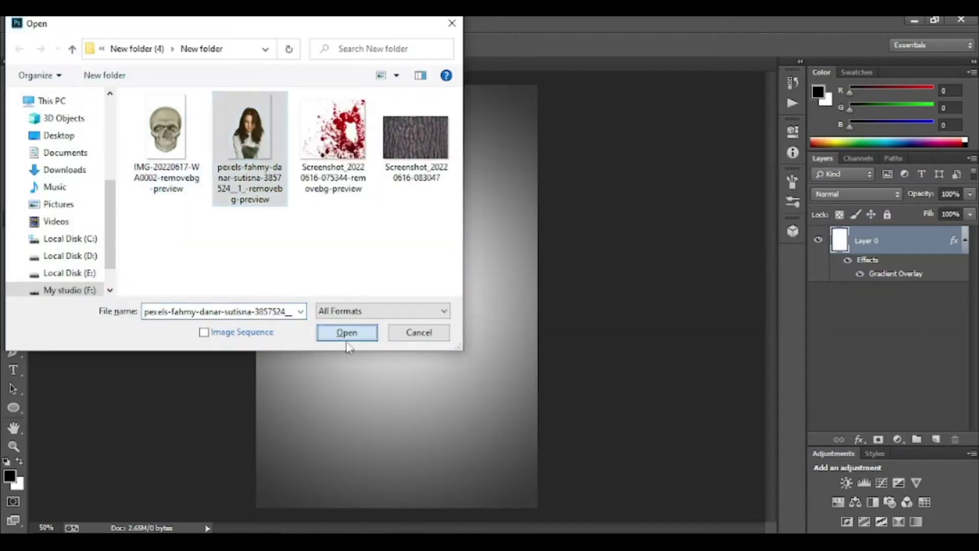
{"action": "left_click", "coordinate": [350, 332]}
{"action": "left_click_drag", "start_coordinate": [329, 65], "coordinate": [393, 104]}
{"action": "left_click", "coordinate": [13, 85]}
{"action": "left_click_drag", "start_coordinate": [382, 267], "coordinate": [292, 197]}
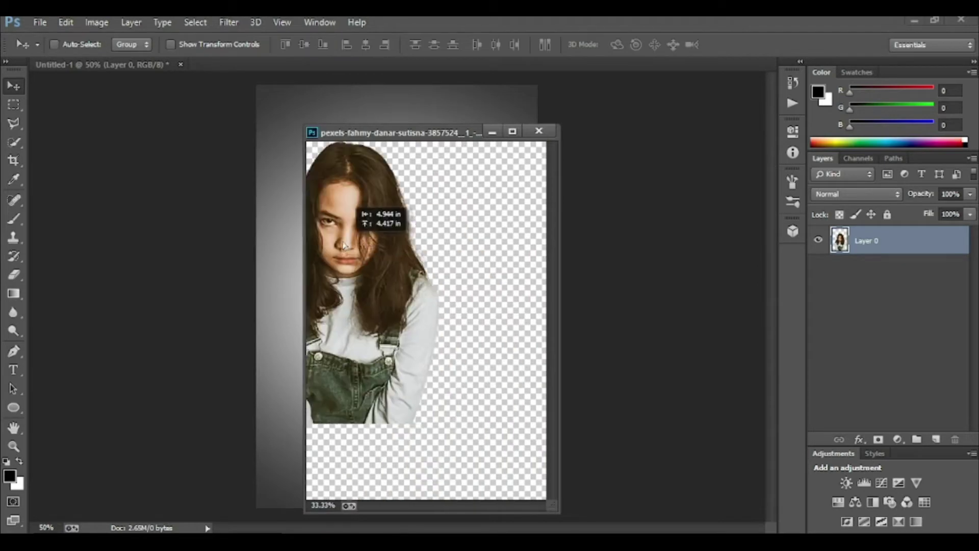
{"action": "key", "text": "ctrl+w"}
Step: Free-transform the girl layer, centring and enlarging it to fill the canvas
{"action": "key", "text": "ctrl+t"}
{"action": "left_click_drag", "start_coordinate": [332, 286], "coordinate": [404, 356]}
{"action": "key", "text": "ctrl+minus"}
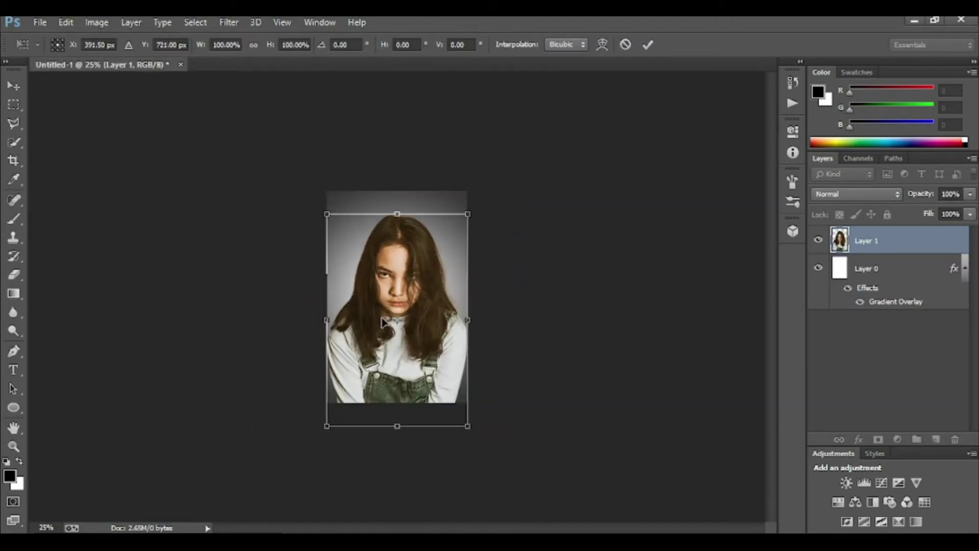
{"action": "mouse_move", "coordinate": [471, 213]}
{"action": "left_mouse_down"}
{"action": "mouse_move", "coordinate": [490, 204]}
{"action": "mouse_move", "coordinate": [481, 205]}
{"action": "left_mouse_up"}
{"action": "key", "text": "Return"}
{"action": "key", "text": "ctrl+plus"}
{"action": "key", "text": "ctrl+plus"}
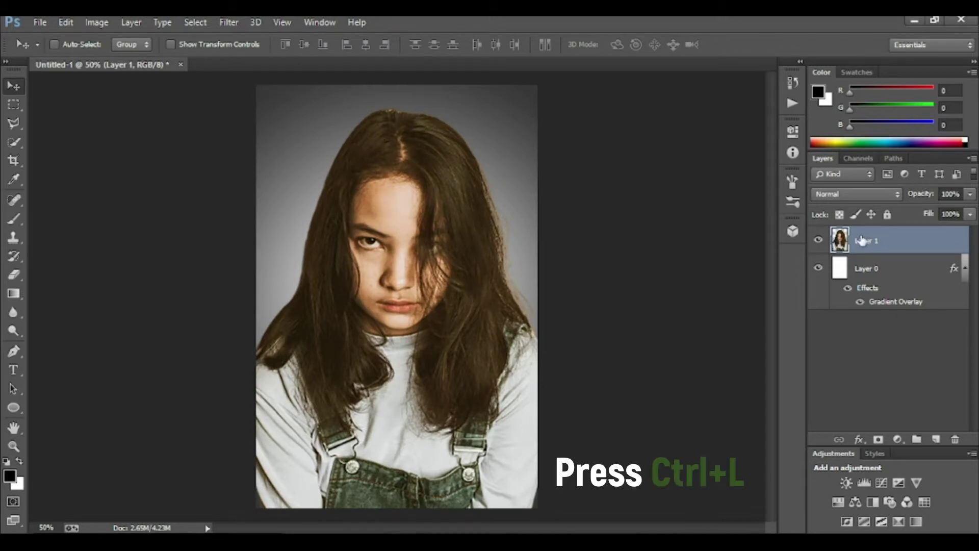
Step: Apply Levels with input values 19, 0.58 and 255 to the girl photo
{"action": "key", "text": "ctrl+l"}
{"action": "left_click_drag", "start_coordinate": [753, 250], "coordinate": [778, 247]}
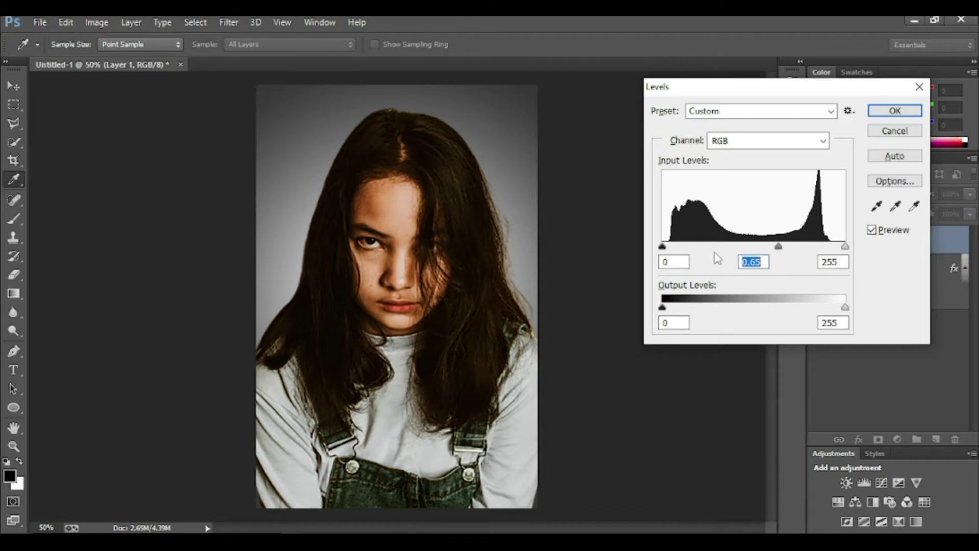
{"action": "left_click_drag", "start_coordinate": [671, 249], "coordinate": [678, 250]}
{"action": "left_click_drag", "start_coordinate": [791, 250], "coordinate": [798, 251]}
{"action": "left_click_drag", "start_coordinate": [678, 248], "coordinate": [688, 250]}
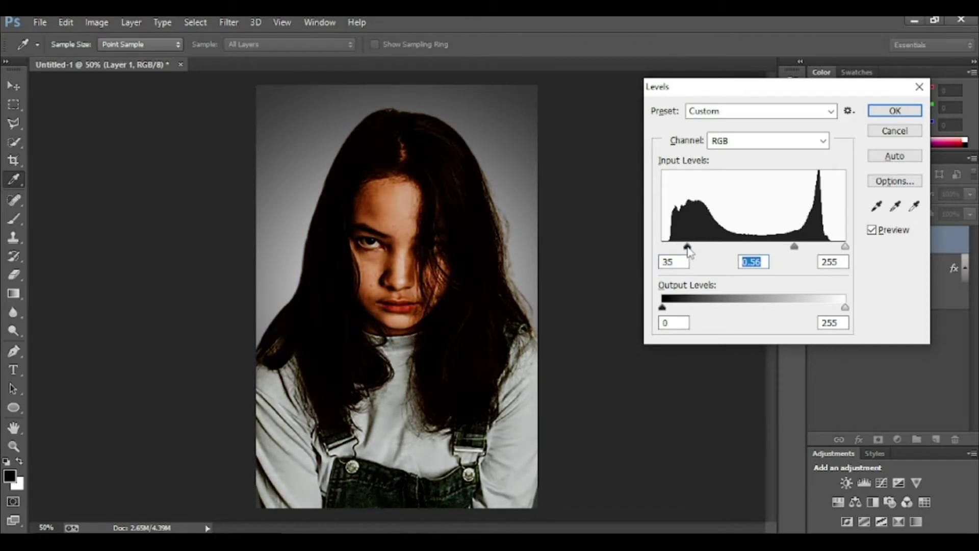
{"action": "left_click", "coordinate": [677, 248]}
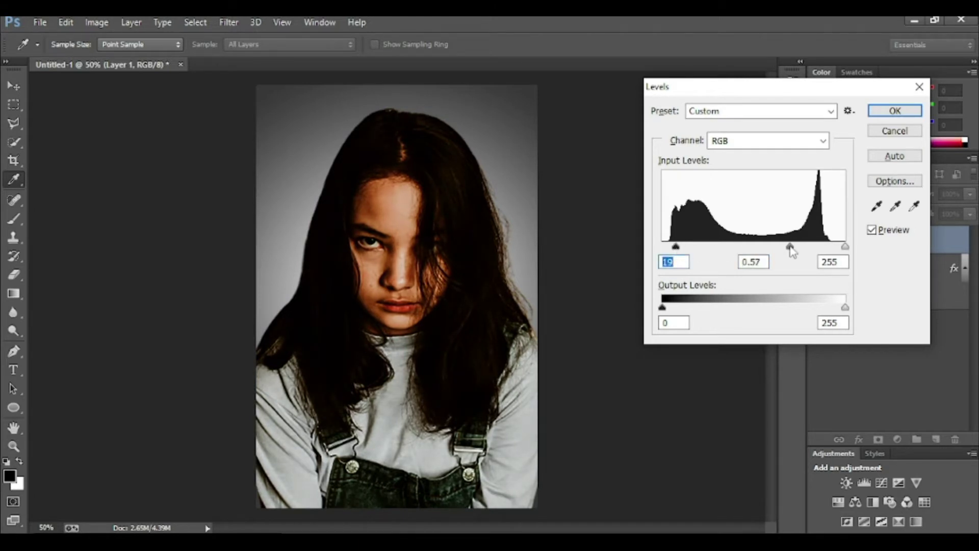
{"action": "mouse_move", "coordinate": [794, 250]}
{"action": "left_mouse_down"}
{"action": "mouse_move", "coordinate": [783, 248]}
{"action": "mouse_move", "coordinate": [792, 250]}
{"action": "left_mouse_up"}
{"action": "left_click", "coordinate": [897, 111]}
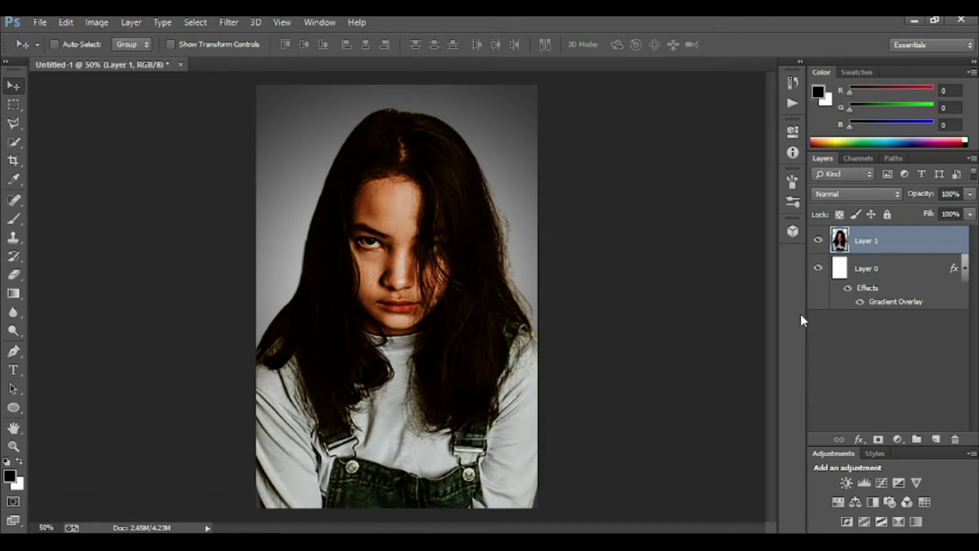
Step: Open the bark texture image and copy it onto the portrait as Layer 2
{"action": "left_click", "coordinate": [40, 22]}
{"action": "left_click", "coordinate": [54, 53]}
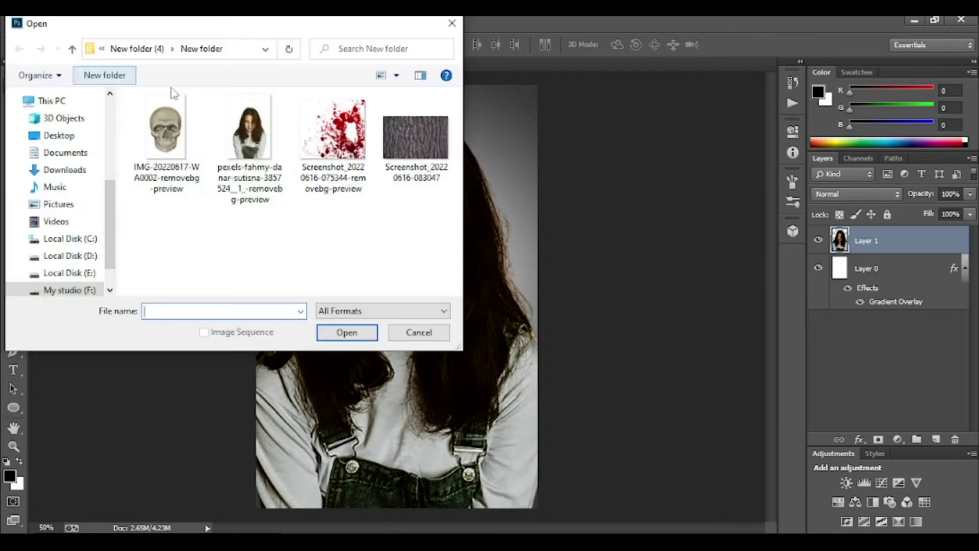
{"action": "double_click", "coordinate": [412, 142]}
{"action": "left_click_drag", "start_coordinate": [338, 65], "coordinate": [547, 173]}
{"action": "left_click_drag", "start_coordinate": [561, 220], "coordinate": [332, 214]}
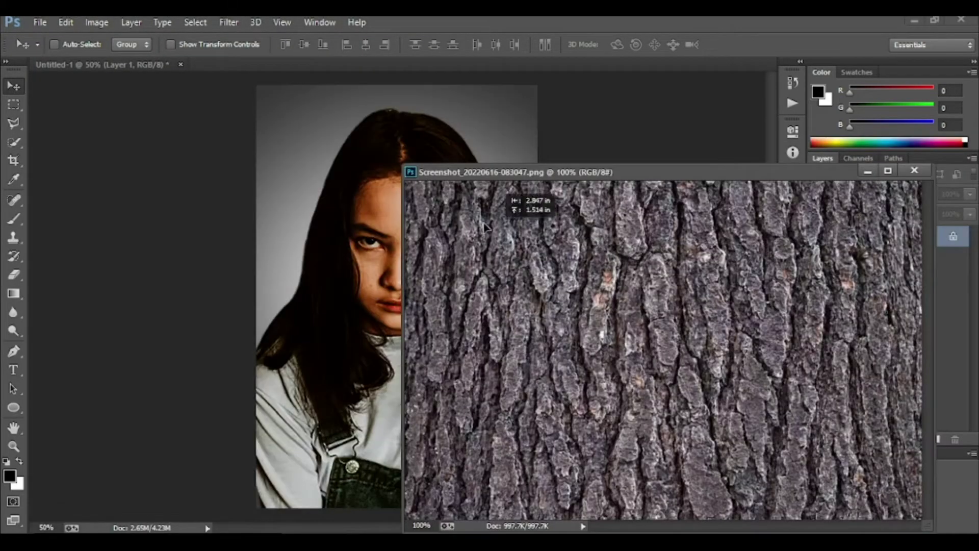
{"action": "left_click", "coordinate": [915, 170]}
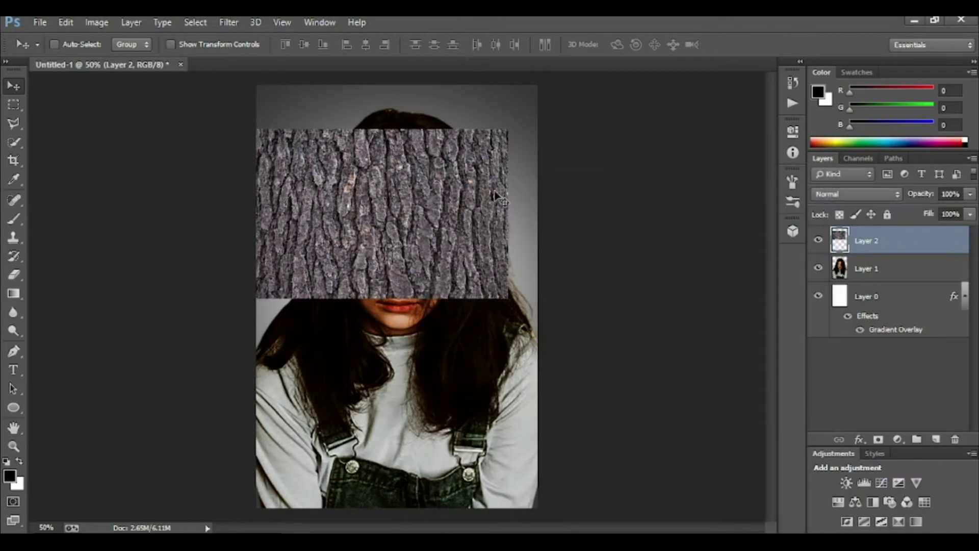
Step: Narrow the bark layer over the girl's face and lower its opacity to 46%
{"action": "key", "text": "ctrl+t"}
{"action": "left_click_drag", "start_coordinate": [482, 199], "coordinate": [491, 253]}
{"action": "left_click_drag", "start_coordinate": [268, 259], "coordinate": [317, 261]}
{"action": "key", "text": "Return"}
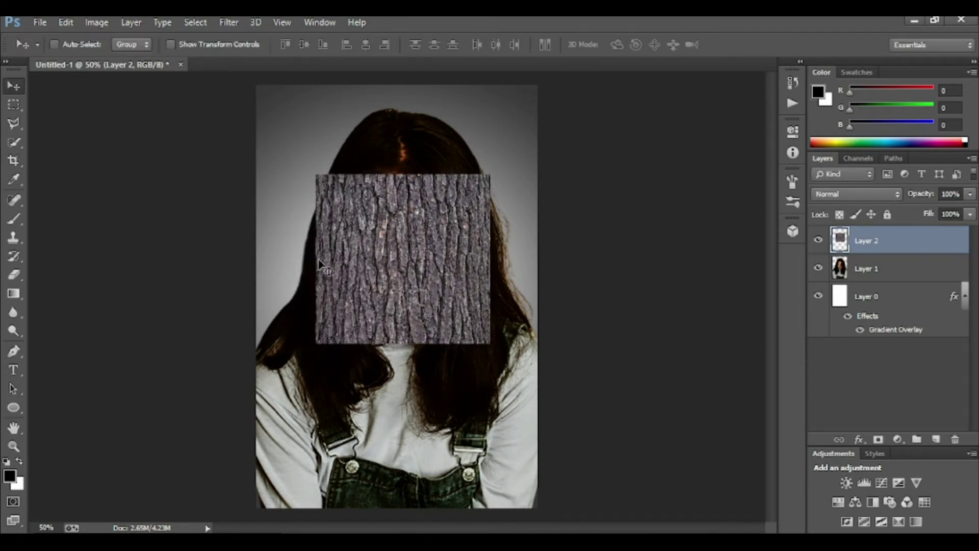
{"action": "left_click", "coordinate": [971, 194]}
{"action": "left_click_drag", "start_coordinate": [945, 209], "coordinate": [931, 209]}
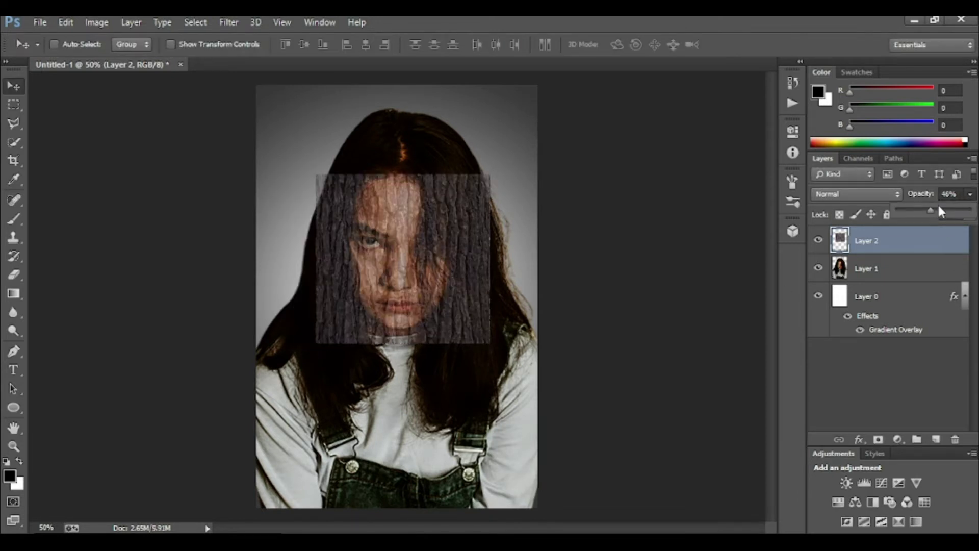
{"action": "left_click", "coordinate": [800, 296]}
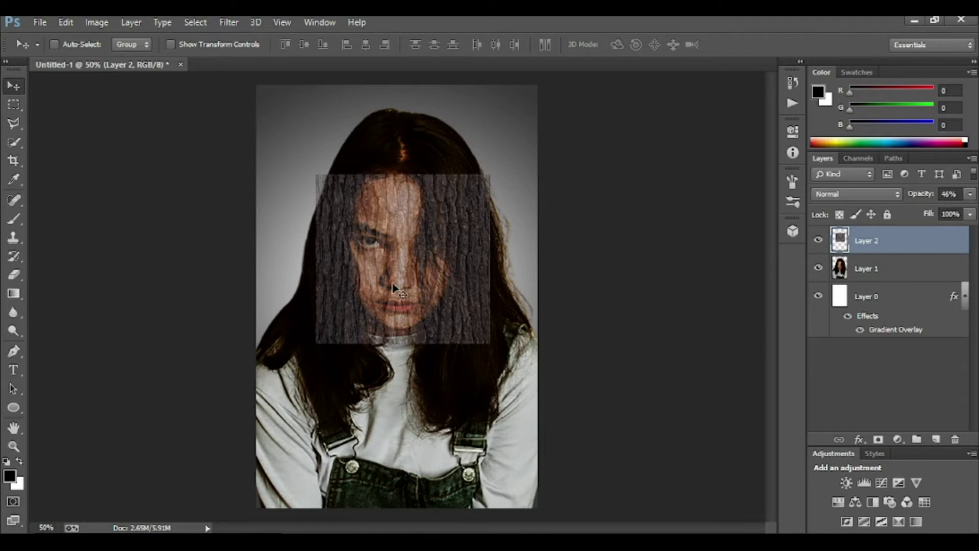
{"action": "left_click", "coordinate": [10, 215]}
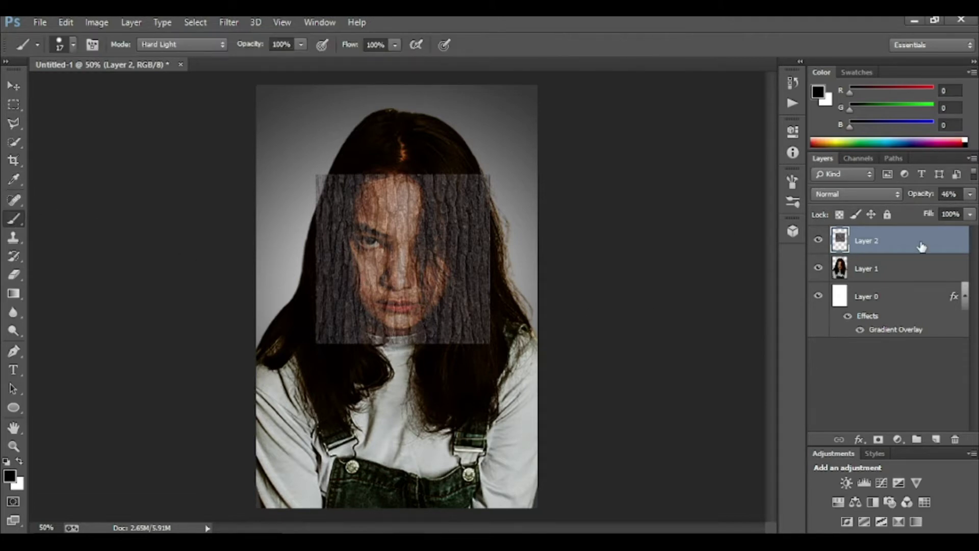
Step: Add a hide-all mask to Layer 2 and reveal bark over the forehead and nose
{"action": "left_click", "coordinate": [877, 440], "text": "alt"}
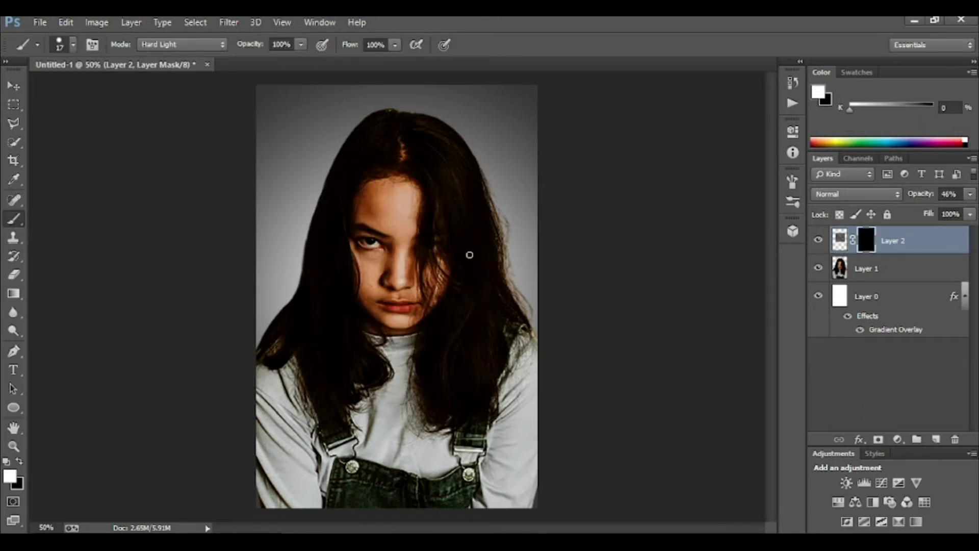
{"action": "scroll", "coordinate": [437, 231], "scroll_direction": "up", "scroll_amount": 3}
{"action": "scroll", "coordinate": [431, 219], "scroll_direction": "up", "scroll_amount": 5}
{"action": "mouse_move", "coordinate": [448, 125]}
{"action": "left_mouse_down"}
{"action": "mouse_move", "coordinate": [295, 153]}
{"action": "mouse_move", "coordinate": [448, 461]}
{"action": "left_mouse_up"}
{"action": "mouse_move", "coordinate": [286, 148]}
{"action": "left_mouse_down"}
{"action": "mouse_move", "coordinate": [262, 279]}
{"action": "mouse_move", "coordinate": [398, 326]}
{"action": "mouse_move", "coordinate": [459, 142]}
{"action": "mouse_move", "coordinate": [276, 245]}
{"action": "mouse_move", "coordinate": [407, 218]}
{"action": "mouse_move", "coordinate": [449, 307]}
{"action": "mouse_move", "coordinate": [306, 276]}
{"action": "left_mouse_up"}
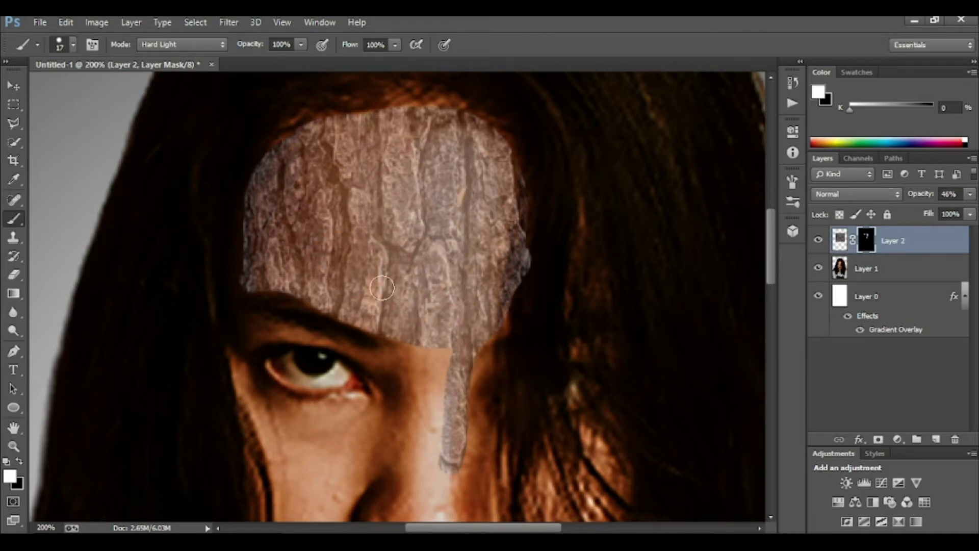
{"action": "left_click_drag", "start_coordinate": [522, 323], "coordinate": [512, 154]}
{"action": "mouse_move", "coordinate": [433, 193]}
{"action": "left_mouse_down"}
{"action": "mouse_move", "coordinate": [394, 197]}
{"action": "mouse_move", "coordinate": [367, 241]}
{"action": "mouse_move", "coordinate": [241, 173]}
{"action": "mouse_move", "coordinate": [386, 170]}
{"action": "mouse_move", "coordinate": [386, 101]}
{"action": "left_mouse_up"}
Step: With an 8 px brush, reveal more bark along the streak and across the face
{"action": "right_click", "coordinate": [212, 135]}
{"action": "type", "text": "8"}
{"action": "key", "text": "Return"}
{"action": "left_click_drag", "start_coordinate": [472, 118], "coordinate": [503, 201]}
{"action": "left_click_drag", "start_coordinate": [572, 104], "coordinate": [581, 115]}
{"action": "scroll", "coordinate": [562, 132], "scroll_direction": "up", "scroll_amount": 3}
{"action": "left_click_drag", "start_coordinate": [531, 157], "coordinate": [560, 219]}
{"action": "scroll", "coordinate": [560, 219], "scroll_direction": "down", "scroll_amount": 3}
{"action": "mouse_move", "coordinate": [492, 136]}
{"action": "left_mouse_down"}
{"action": "mouse_move", "coordinate": [483, 175]}
{"action": "mouse_move", "coordinate": [513, 203]}
{"action": "mouse_move", "coordinate": [427, 221]}
{"action": "mouse_move", "coordinate": [480, 267]}
{"action": "mouse_move", "coordinate": [424, 364]}
{"action": "left_mouse_up"}
Step: Reveal bark down the cheek and zoom out to check the whole face
{"action": "right_click", "coordinate": [68, 74]}
{"action": "mouse_move", "coordinate": [161, 150]}
{"action": "left_mouse_down"}
{"action": "mouse_move", "coordinate": [162, 304]}
{"action": "mouse_move", "coordinate": [251, 166]}
{"action": "mouse_move", "coordinate": [260, 212]}
{"action": "mouse_move", "coordinate": [232, 271]}
{"action": "mouse_move", "coordinate": [364, 243]}
{"action": "mouse_move", "coordinate": [255, 265]}
{"action": "mouse_move", "coordinate": [321, 286]}
{"action": "mouse_move", "coordinate": [367, 274]}
{"action": "mouse_move", "coordinate": [179, 346]}
{"action": "mouse_move", "coordinate": [204, 343]}
{"action": "mouse_move", "coordinate": [232, 393]}
{"action": "mouse_move", "coordinate": [360, 393]}
{"action": "mouse_move", "coordinate": [306, 424]}
{"action": "mouse_move", "coordinate": [255, 419]}
{"action": "mouse_move", "coordinate": [298, 435]}
{"action": "left_mouse_up"}
{"action": "key", "text": "ctrl+minus"}
{"action": "key", "text": "ctrl+minus"}
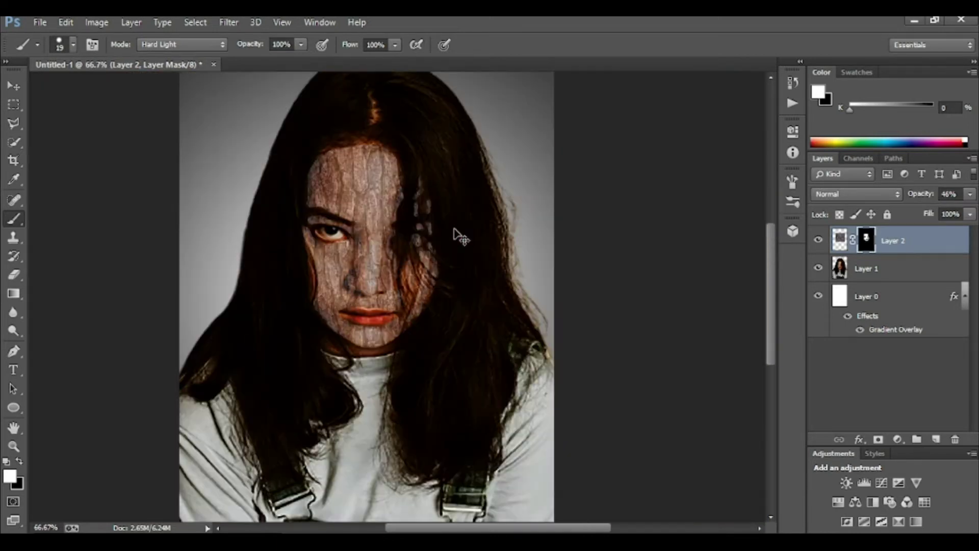
{"action": "left_click", "coordinate": [73, 45]}
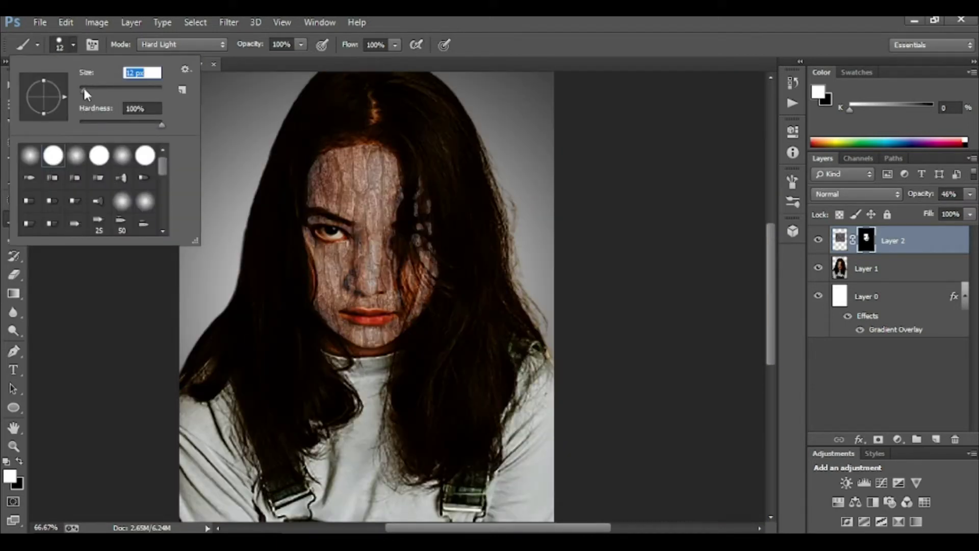
{"action": "left_click", "coordinate": [314, 272]}
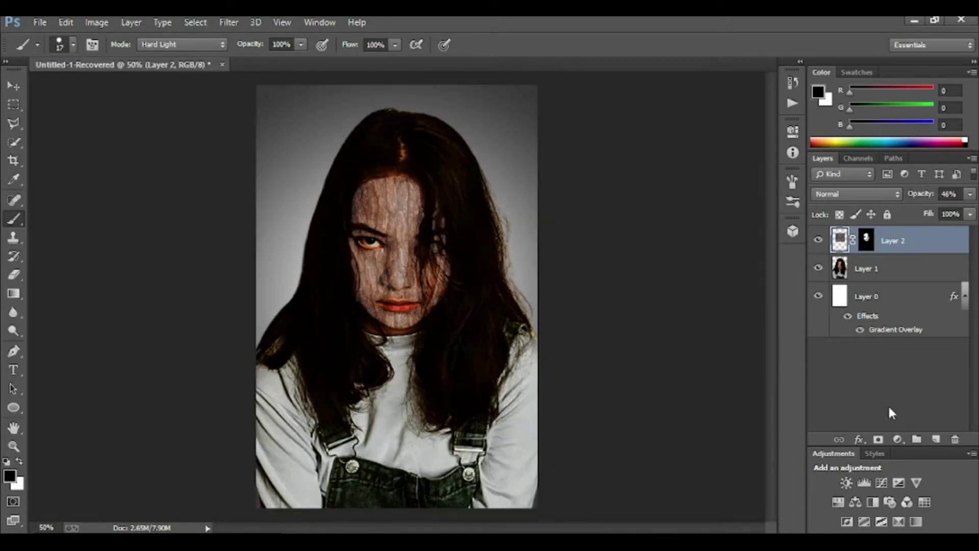
Step: On a new Layer 3, paint the left eye solid white with an 8 px brush
{"action": "left_click", "coordinate": [936, 440]}
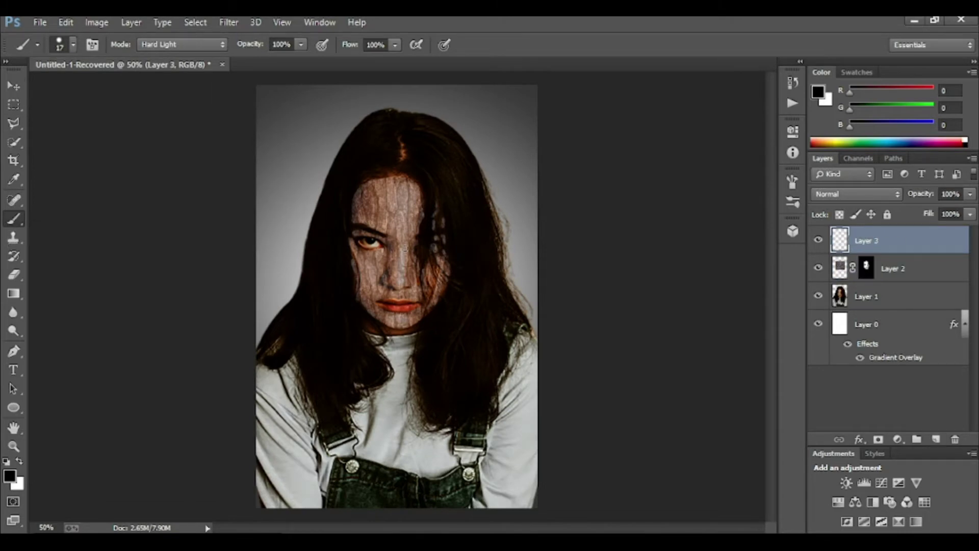
{"action": "scroll", "coordinate": [404, 247], "scroll_direction": "up", "scroll_amount": 5}
{"action": "scroll", "coordinate": [404, 247], "scroll_direction": "up", "scroll_amount": 2}
{"action": "scroll", "coordinate": [328, 209], "scroll_direction": "up", "scroll_amount": 3}
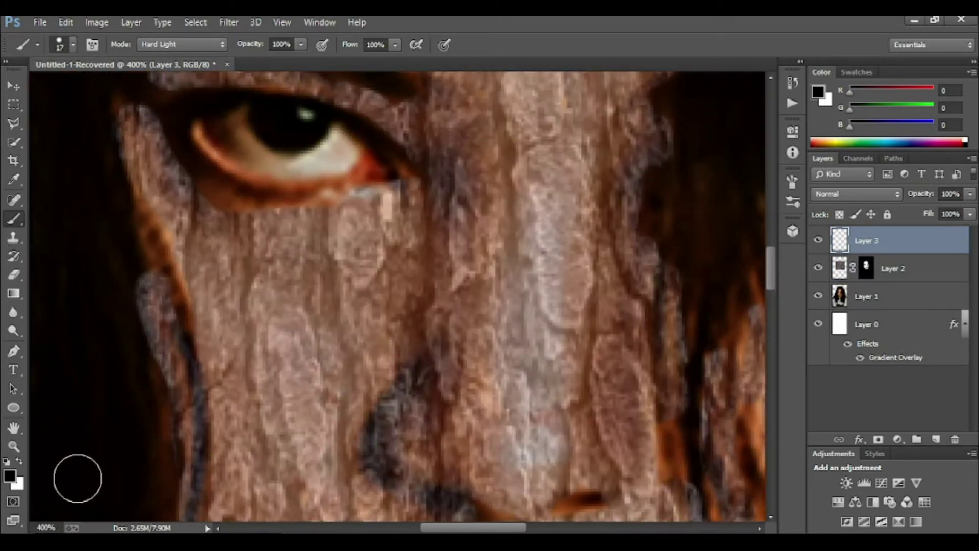
{"action": "key", "text": "x"}
{"action": "scroll", "coordinate": [268, 322], "scroll_direction": "up", "scroll_amount": 3}
{"action": "mouse_move", "coordinate": [278, 308]}
{"action": "left_mouse_down"}
{"action": "mouse_move", "coordinate": [345, 308]}
{"action": "mouse_move", "coordinate": [372, 323]}
{"action": "mouse_move", "coordinate": [284, 311]}
{"action": "left_mouse_up"}
{"action": "left_click", "coordinate": [73, 44]}
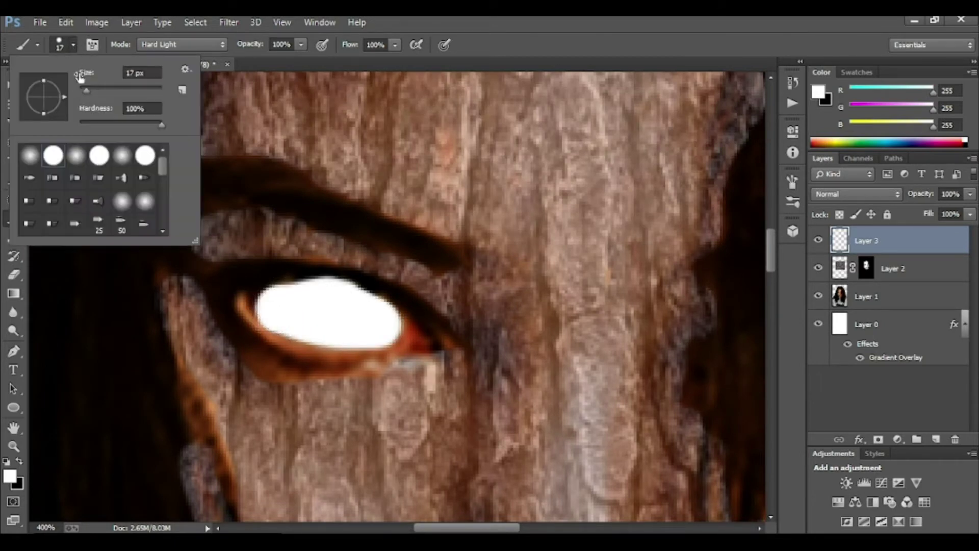
{"action": "left_click_drag", "start_coordinate": [86, 90], "coordinate": [81, 90]}
{"action": "key", "text": "Return"}
{"action": "left_click_drag", "start_coordinate": [260, 302], "coordinate": [266, 314]}
{"action": "mouse_move", "coordinate": [354, 291]}
{"action": "left_mouse_down"}
{"action": "mouse_move", "coordinate": [430, 345]}
{"action": "mouse_move", "coordinate": [328, 343]}
{"action": "mouse_move", "coordinate": [256, 302]}
{"action": "mouse_move", "coordinate": [306, 284]}
{"action": "left_mouse_up"}
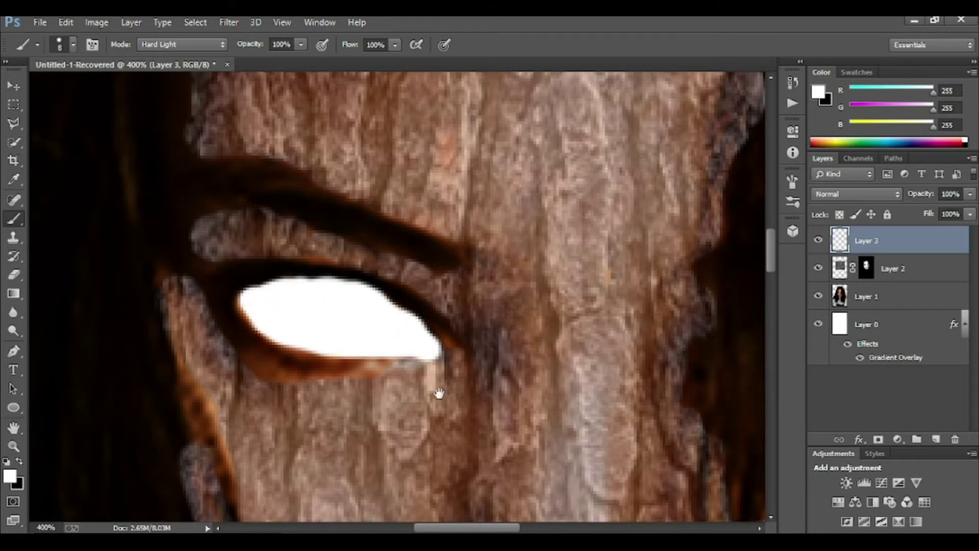
Step: Paint white strokes over the eye half-hidden behind the hair
{"action": "left_click", "coordinate": [13, 275]}
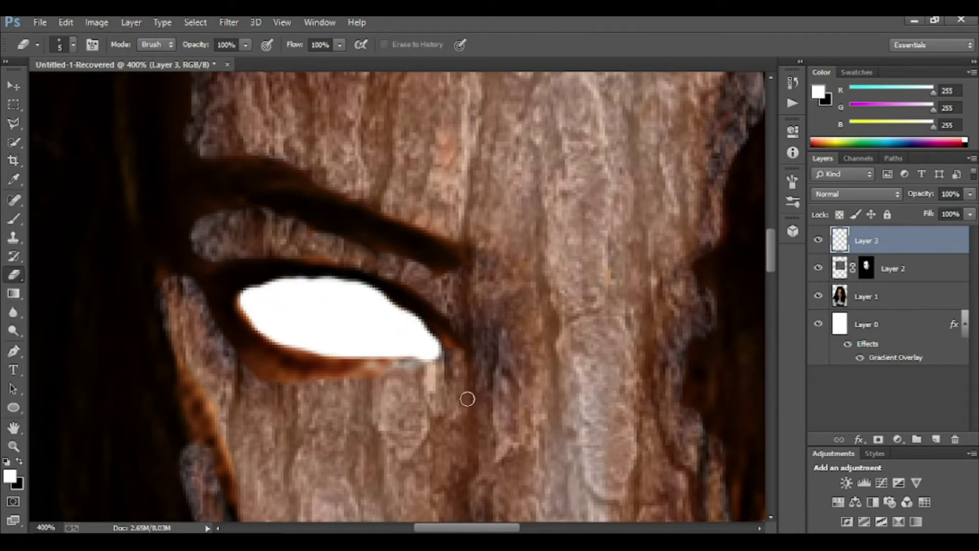
{"action": "left_click", "coordinate": [13, 218]}
{"action": "left_click_drag", "start_coordinate": [605, 270], "coordinate": [481, 256]}
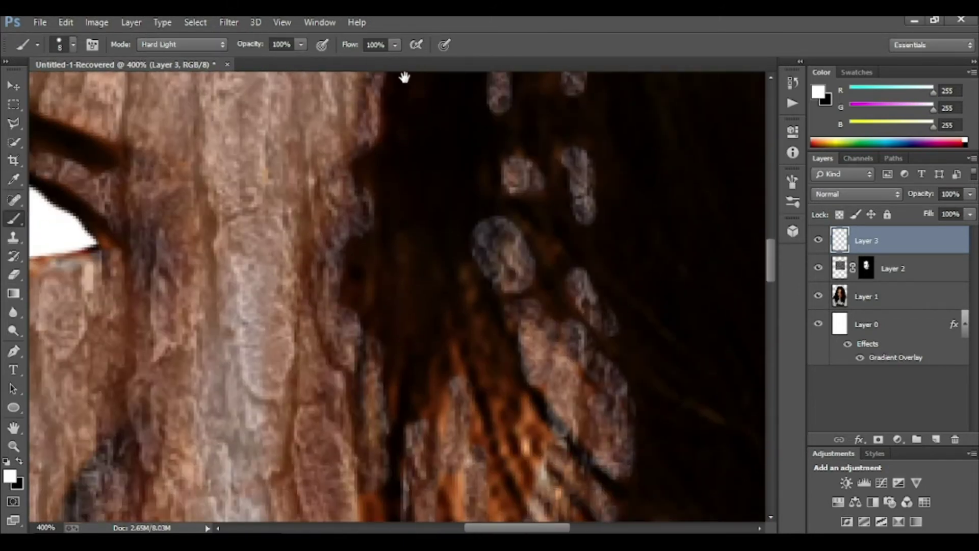
{"action": "left_click_drag", "start_coordinate": [405, 77], "coordinate": [296, 69]}
{"action": "left_click_drag", "start_coordinate": [397, 192], "coordinate": [442, 232]}
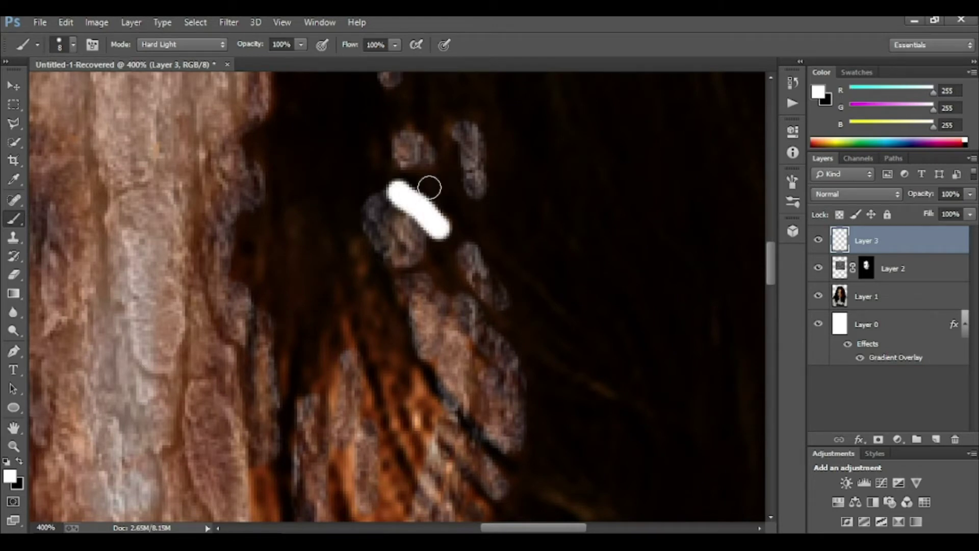
{"action": "mouse_move", "coordinate": [371, 210]}
{"action": "left_mouse_down"}
{"action": "mouse_move", "coordinate": [420, 253]}
{"action": "mouse_move", "coordinate": [403, 258]}
{"action": "mouse_move", "coordinate": [376, 213]}
{"action": "left_mouse_up"}
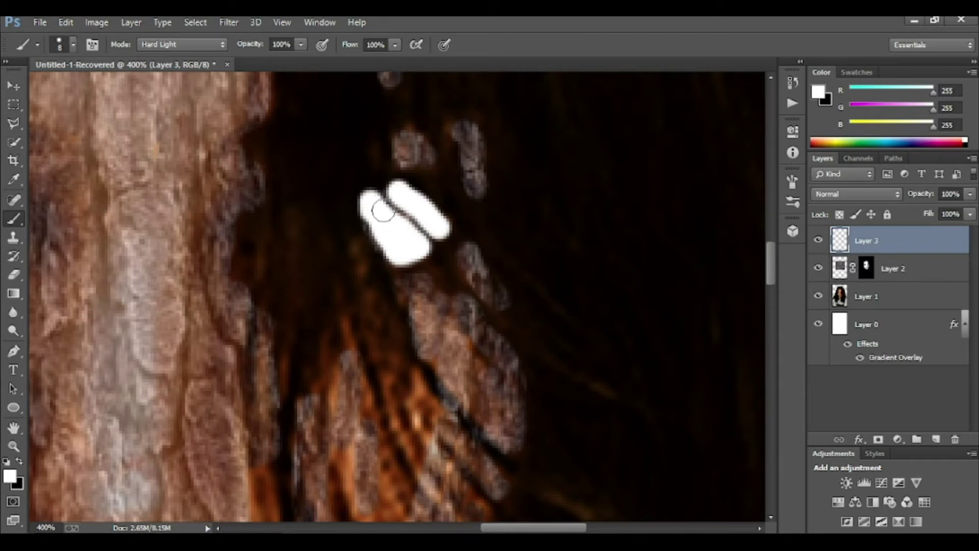
{"action": "scroll", "coordinate": [383, 212], "scroll_direction": "down", "scroll_amount": 2}
{"action": "scroll", "coordinate": [384, 214], "scroll_direction": "down", "scroll_amount": 3}
{"action": "scroll", "coordinate": [384, 212], "scroll_direction": "up", "scroll_amount": 1}
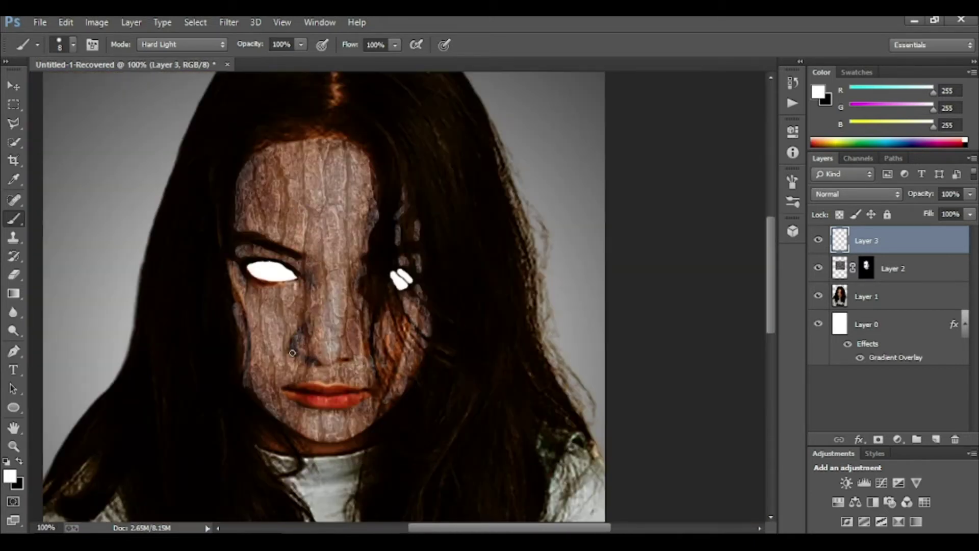
Step: Erase the white eye's ragged top and lower edges, then fill remaining dark gaps
{"action": "left_click", "coordinate": [14, 274]}
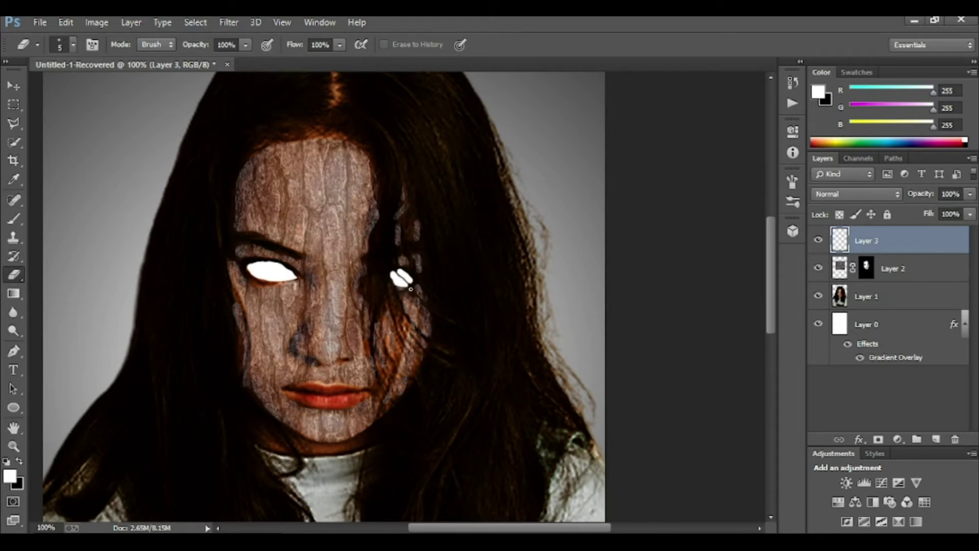
{"action": "scroll", "coordinate": [425, 282], "scroll_direction": "up", "scroll_amount": 1}
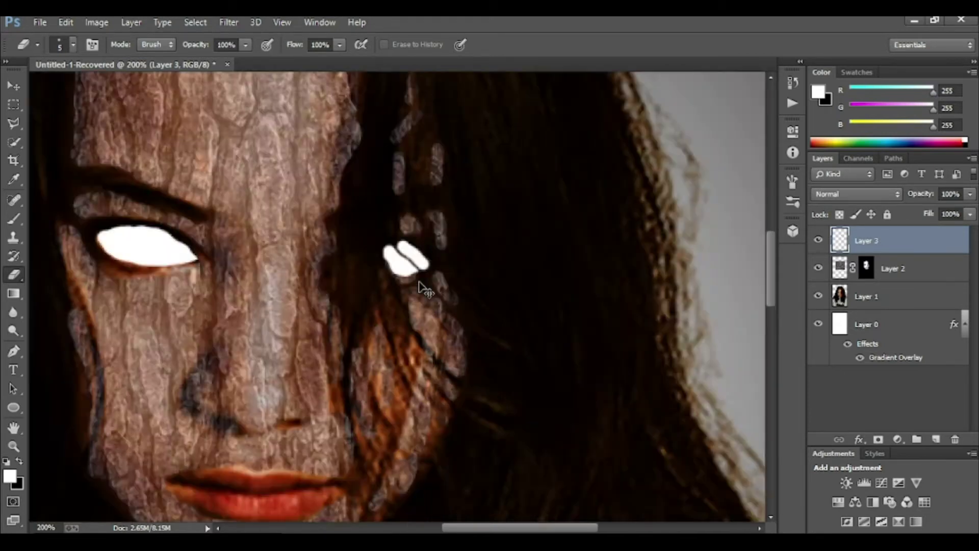
{"action": "scroll", "coordinate": [421, 284], "scroll_direction": "up", "scroll_amount": 2}
{"action": "left_click_drag", "start_coordinate": [468, 232], "coordinate": [370, 279]}
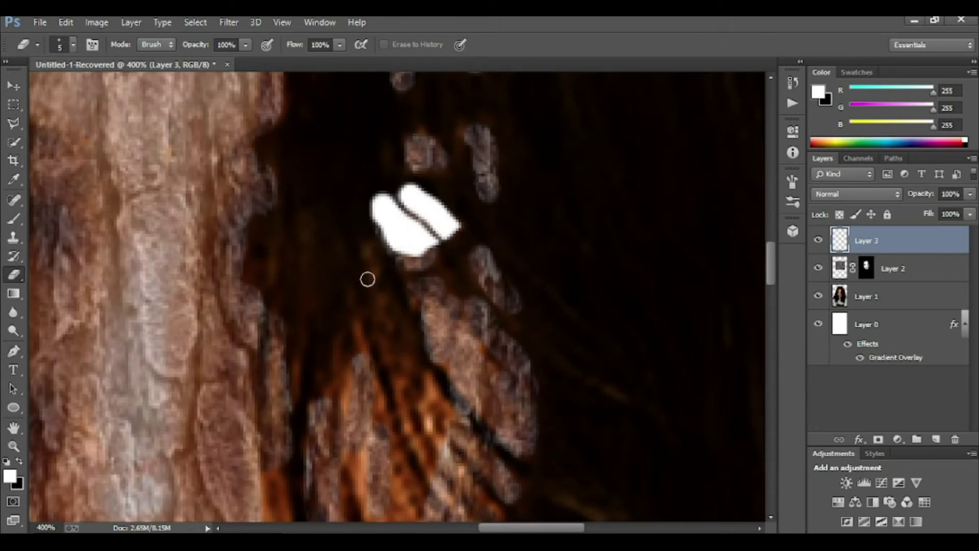
{"action": "left_click_drag", "start_coordinate": [354, 189], "coordinate": [425, 181]}
{"action": "left_click_drag", "start_coordinate": [367, 192], "coordinate": [424, 189]}
{"action": "key", "text": "ctrl+minus"}
{"action": "key", "text": "ctrl+minus"}
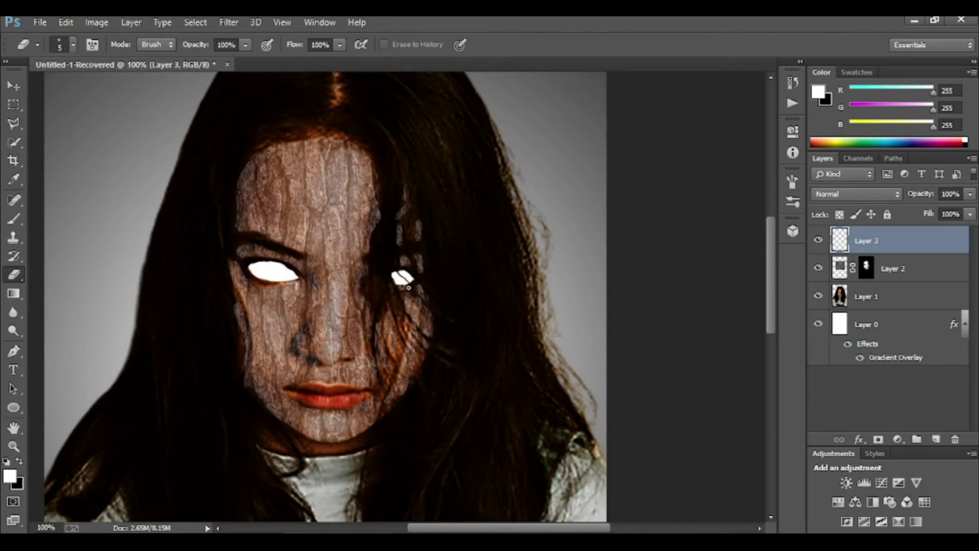
{"action": "left_click", "coordinate": [14, 220]}
{"action": "key", "text": "ctrl+plus"}
{"action": "key", "text": "ctrl+plus"}
{"action": "key", "text": "ctrl+plus"}
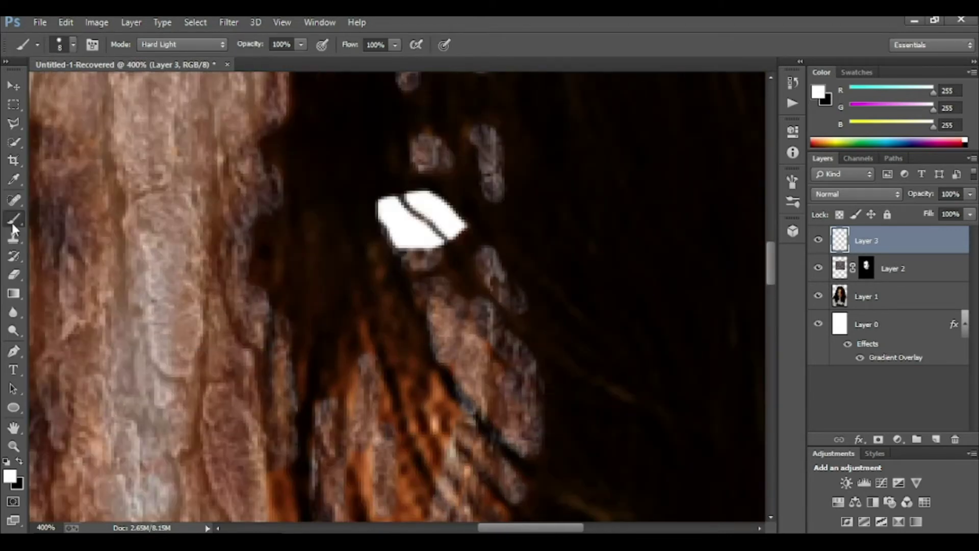
{"action": "left_click_drag", "start_coordinate": [431, 238], "coordinate": [396, 226]}
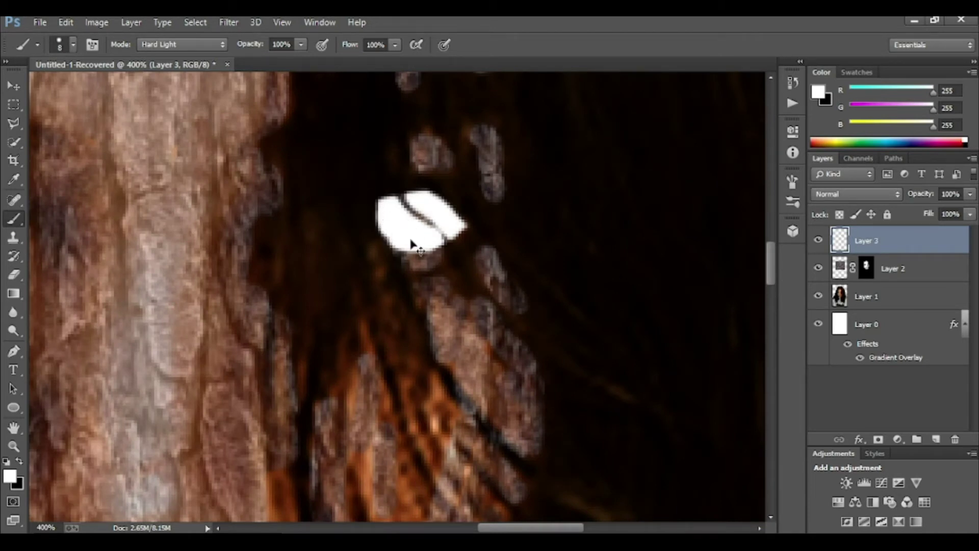
{"action": "key", "text": "ctrl+minus"}
{"action": "key", "text": "ctrl+minus"}
{"action": "key", "text": "ctrl+minus"}
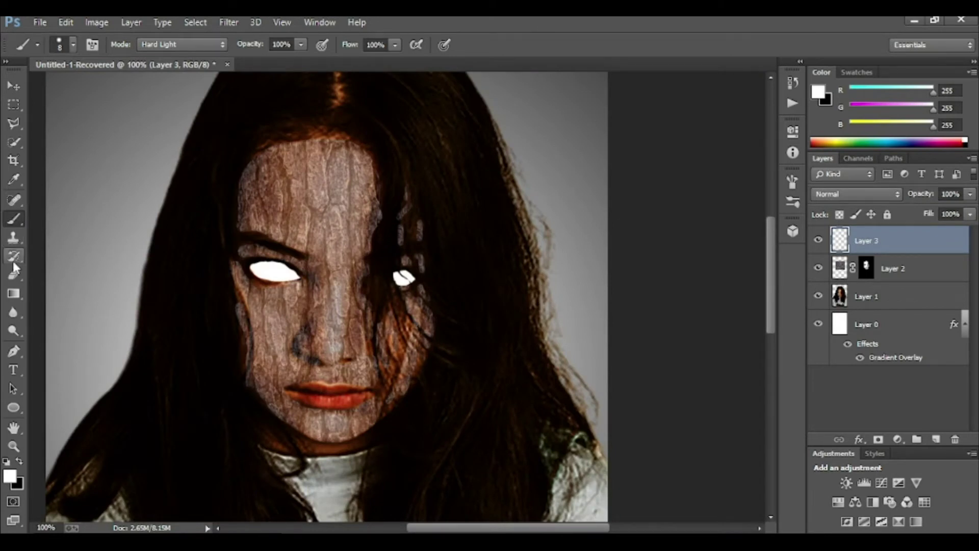
Step: Draw a 15 px black circle as a pupil in the left white eye
{"action": "left_click", "coordinate": [12, 408]}
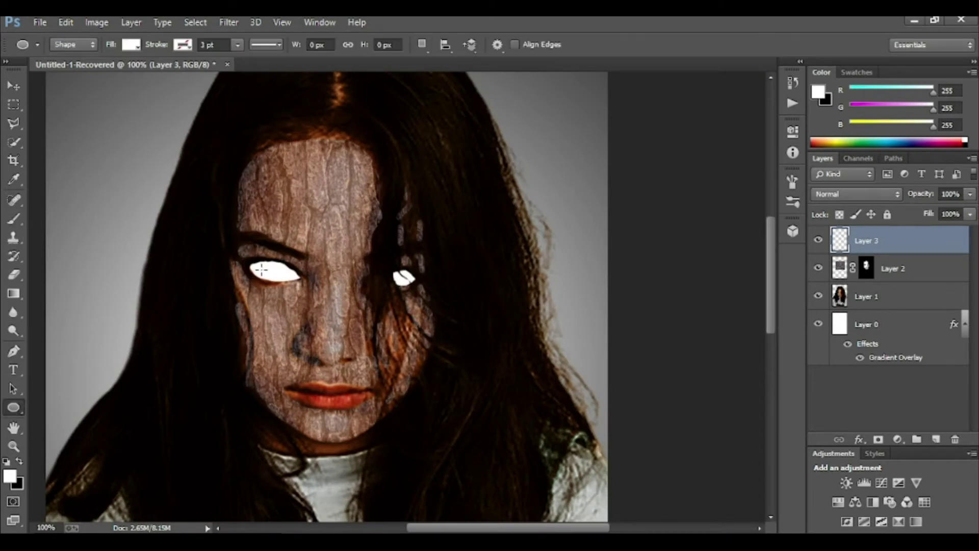
{"action": "left_click", "coordinate": [936, 439]}
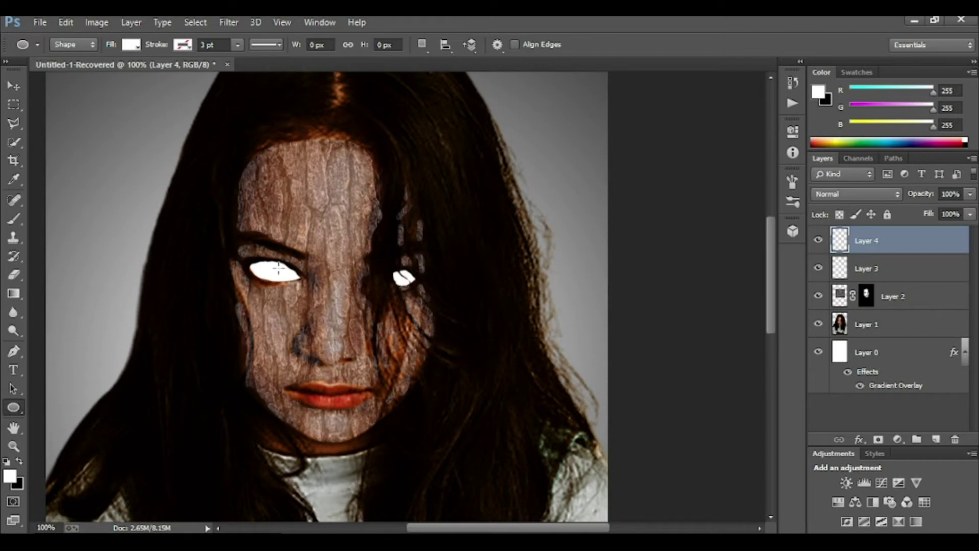
{"action": "left_click_drag", "start_coordinate": [271, 271], "coordinate": [281, 276]}
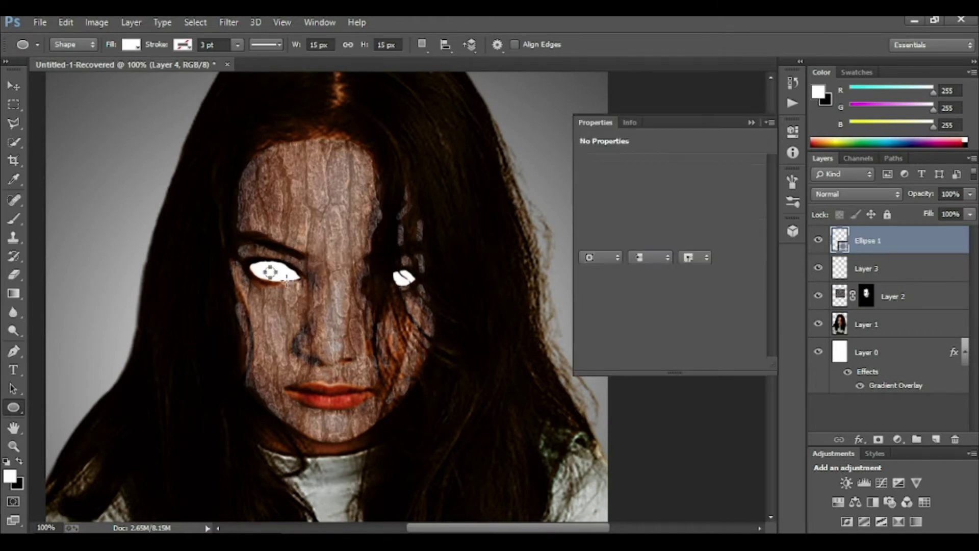
{"action": "left_click", "coordinate": [131, 45]}
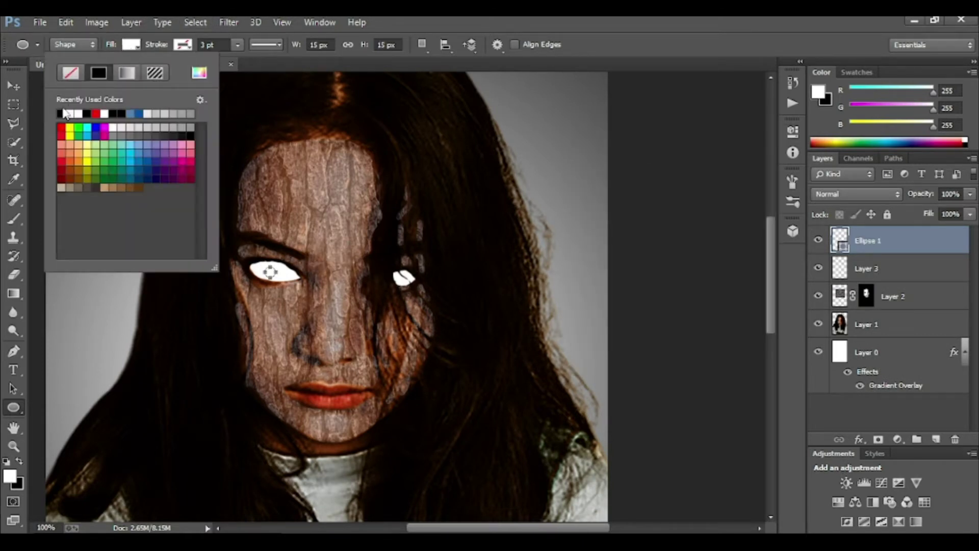
{"action": "left_click", "coordinate": [11, 92]}
{"action": "key", "text": "ctrl+t"}
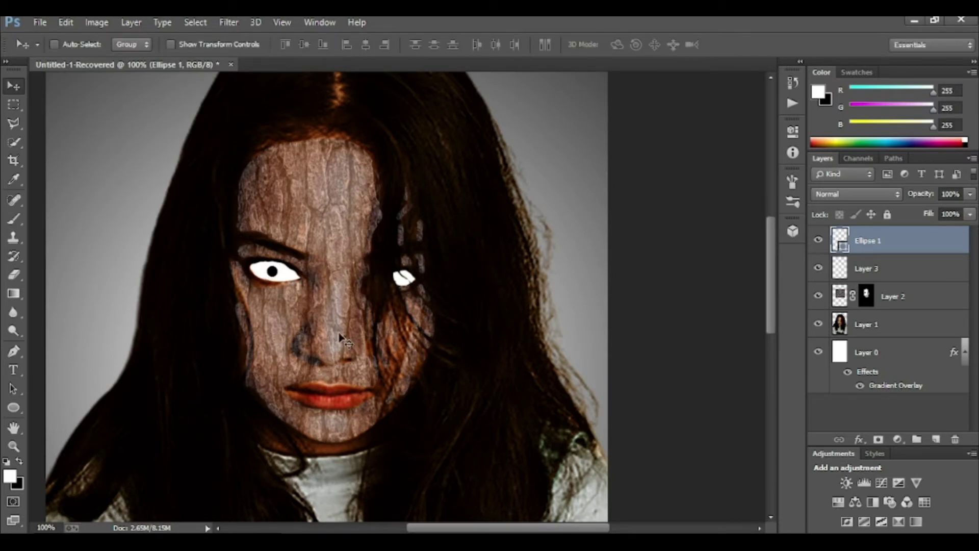
Step: On a new layer, paint thick black rims along both eyes' lower edges
{"action": "key", "text": "h"}
{"action": "left_click", "coordinate": [11, 219]}
{"action": "left_click", "coordinate": [936, 439]}
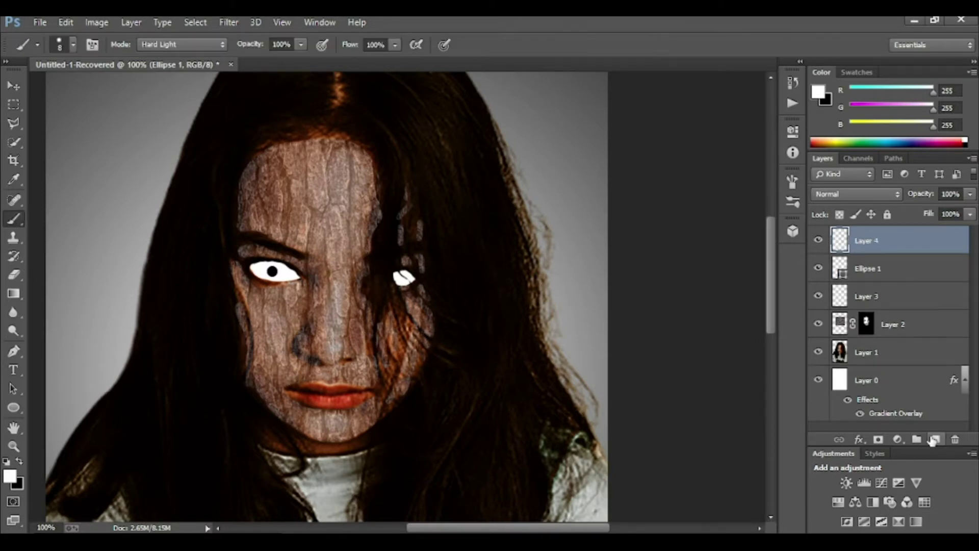
{"action": "scroll", "coordinate": [247, 273], "scroll_direction": "up", "scroll_amount": 2}
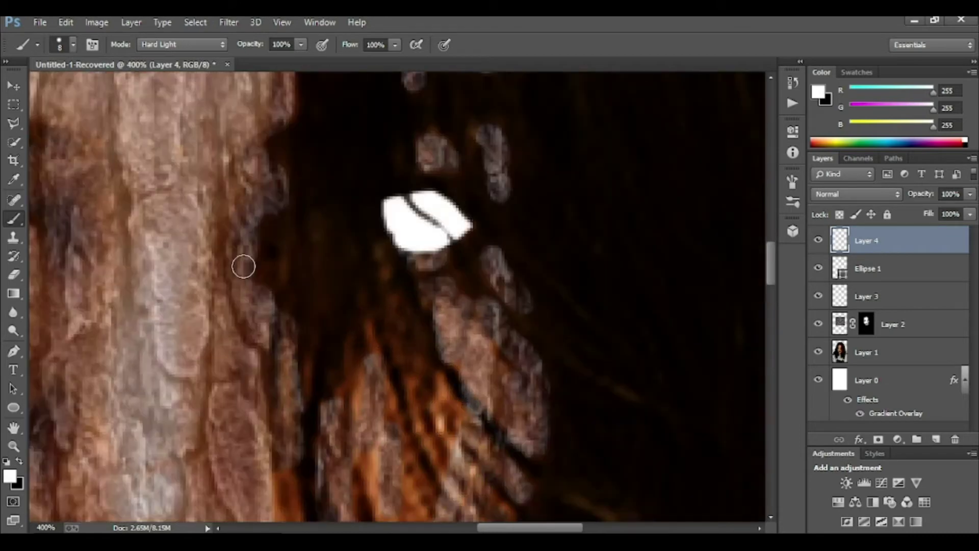
{"action": "scroll", "coordinate": [261, 267], "scroll_direction": "up", "scroll_amount": 1}
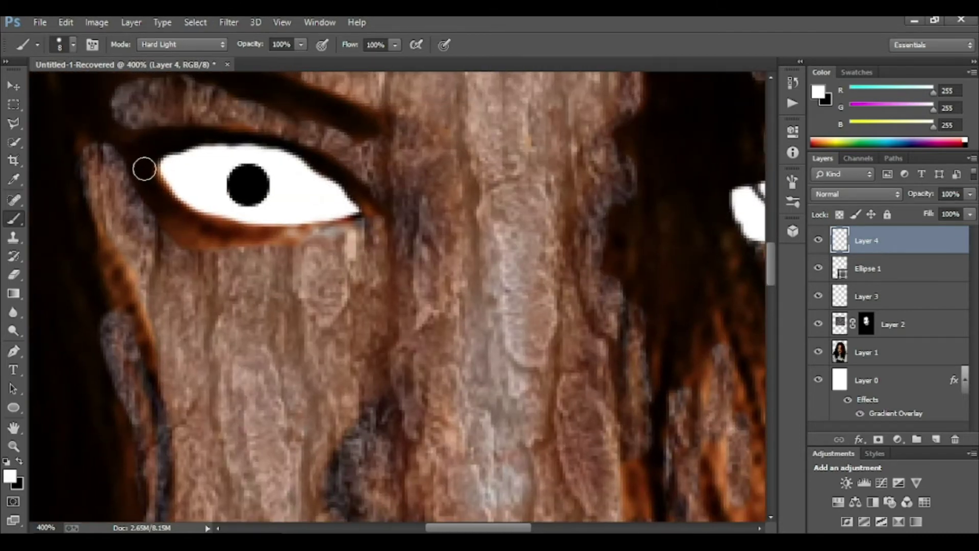
{"action": "left_click_drag", "start_coordinate": [145, 169], "coordinate": [195, 219]}
{"action": "key", "text": "ctrl+z"}
{"action": "left_click", "coordinate": [20, 462]}
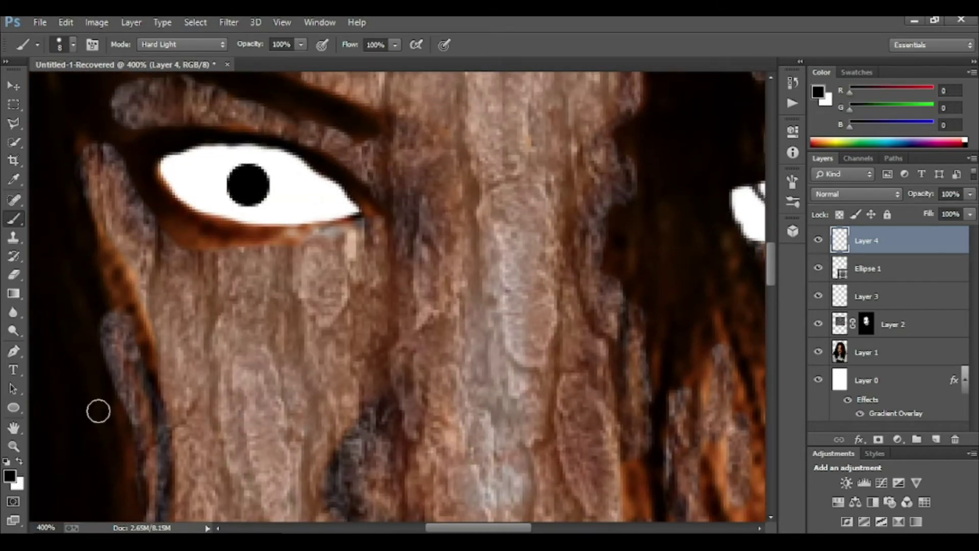
{"action": "mouse_move", "coordinate": [156, 185]}
{"action": "left_mouse_down"}
{"action": "mouse_move", "coordinate": [293, 224]}
{"action": "mouse_move", "coordinate": [363, 214]}
{"action": "mouse_move", "coordinate": [256, 234]}
{"action": "mouse_move", "coordinate": [201, 222]}
{"action": "mouse_move", "coordinate": [168, 194]}
{"action": "mouse_move", "coordinate": [199, 229]}
{"action": "mouse_move", "coordinate": [256, 241]}
{"action": "mouse_move", "coordinate": [166, 236]}
{"action": "mouse_move", "coordinate": [201, 227]}
{"action": "mouse_move", "coordinate": [186, 220]}
{"action": "mouse_move", "coordinate": [266, 251]}
{"action": "mouse_move", "coordinate": [354, 219]}
{"action": "mouse_move", "coordinate": [306, 245]}
{"action": "left_mouse_up"}
{"action": "left_click_drag", "start_coordinate": [579, 238], "coordinate": [489, 198]}
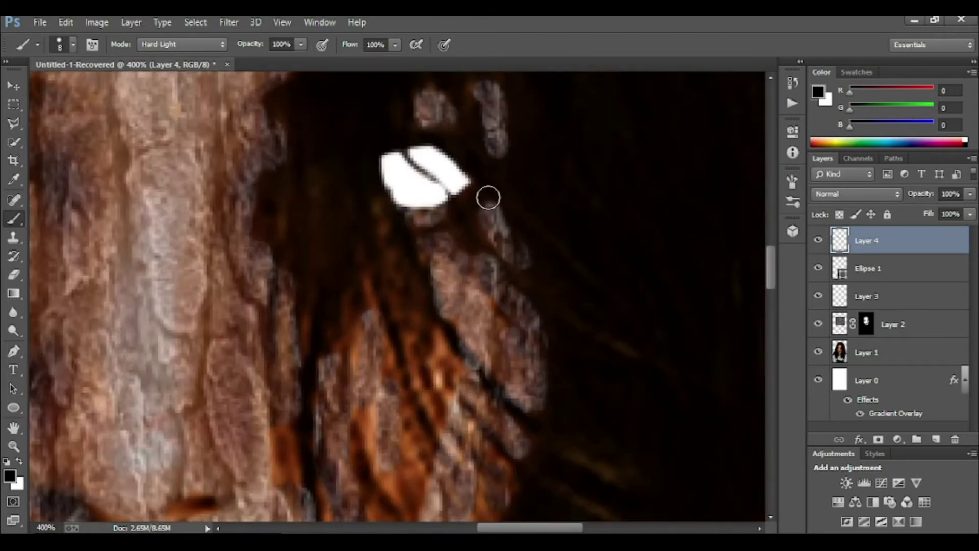
{"action": "mouse_move", "coordinate": [463, 188]}
{"action": "left_mouse_down"}
{"action": "mouse_move", "coordinate": [400, 208]}
{"action": "mouse_move", "coordinate": [450, 206]}
{"action": "mouse_move", "coordinate": [410, 214]}
{"action": "mouse_move", "coordinate": [420, 203]}
{"action": "mouse_move", "coordinate": [439, 212]}
{"action": "mouse_move", "coordinate": [462, 186]}
{"action": "mouse_move", "coordinate": [450, 193]}
{"action": "left_mouse_up"}
Step: Move the black rim layer beneath Layer 3 and zoom out to the whole figure
{"action": "left_click", "coordinate": [13, 86]}
{"action": "mouse_move", "coordinate": [895, 246]}
{"action": "left_mouse_down"}
{"action": "mouse_move", "coordinate": [897, 291]}
{"action": "mouse_move", "coordinate": [881, 308]}
{"action": "left_mouse_up"}
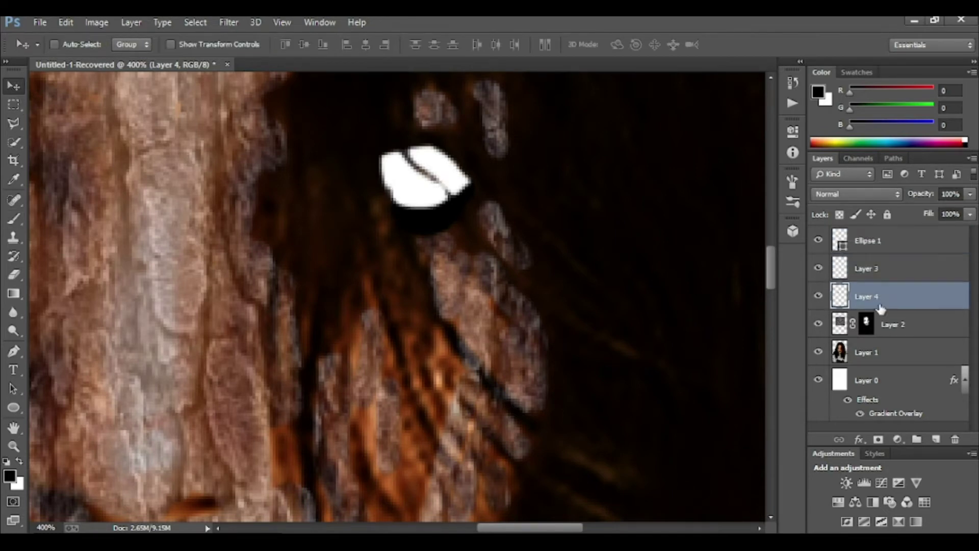
{"action": "key", "text": "ctrl+minus"}
{"action": "key", "text": "ctrl+minus"}
{"action": "left_click_drag", "start_coordinate": [337, 219], "coordinate": [383, 249]}
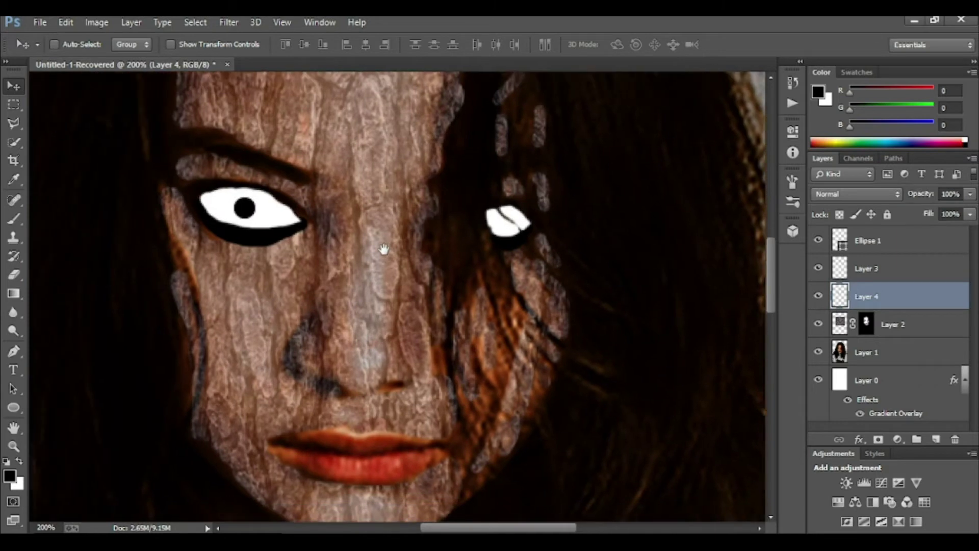
{"action": "left_click_drag", "start_coordinate": [343, 367], "coordinate": [302, 331]}
{"action": "key", "text": "ctrl+minus"}
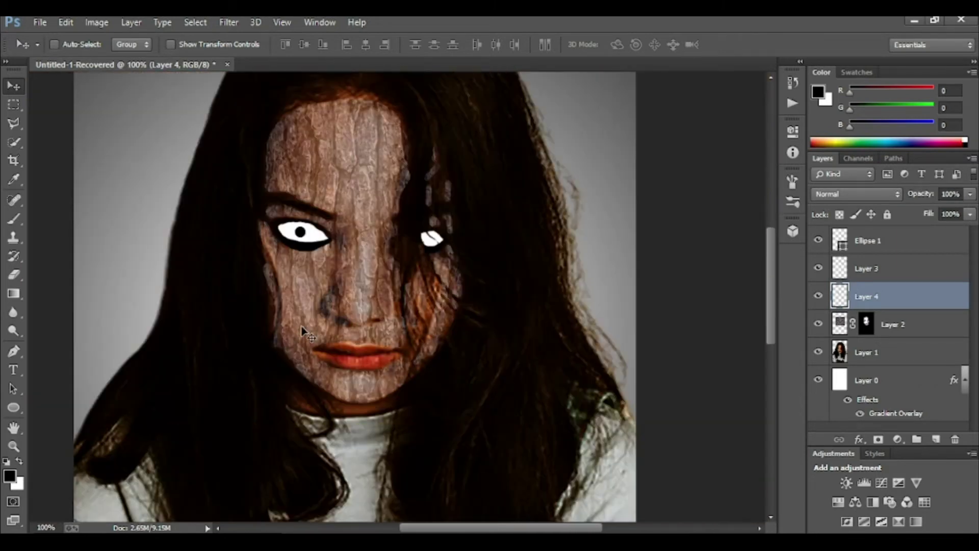
Step: Set the bark Layer 2 to Hard Light blending after briefly trying Color Burn
{"action": "left_click", "coordinate": [875, 332]}
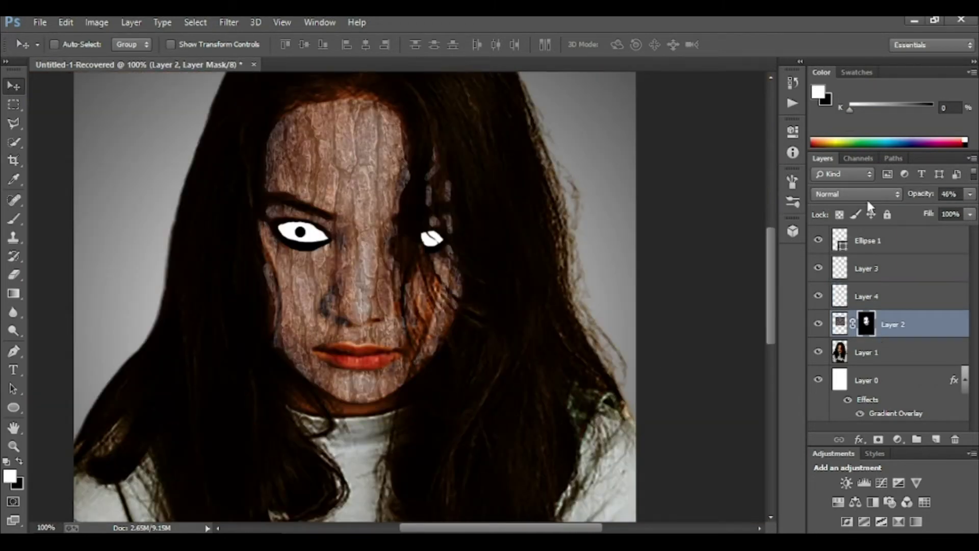
{"action": "left_click", "coordinate": [867, 196]}
{"action": "left_click", "coordinate": [842, 77]}
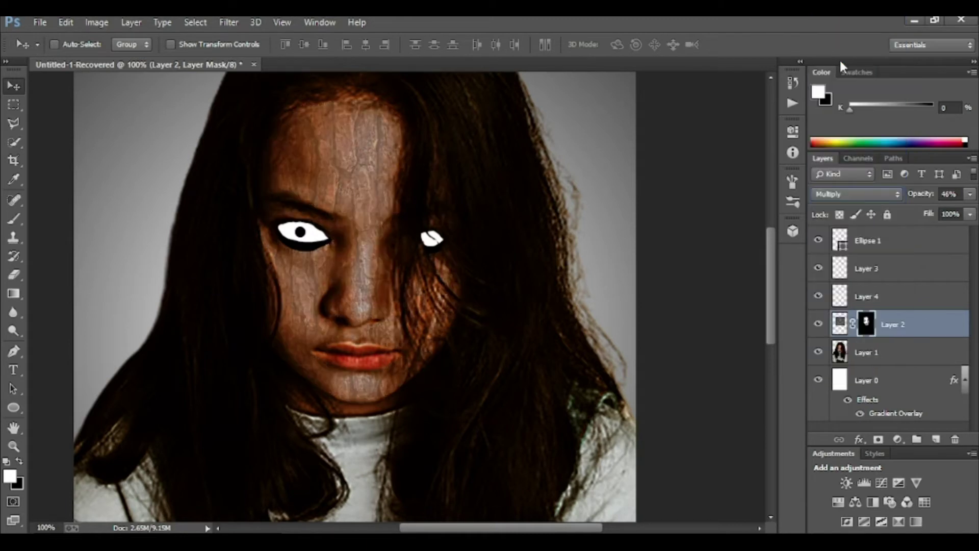
{"action": "left_click", "coordinate": [886, 194]}
{"action": "left_click", "coordinate": [870, 215]}
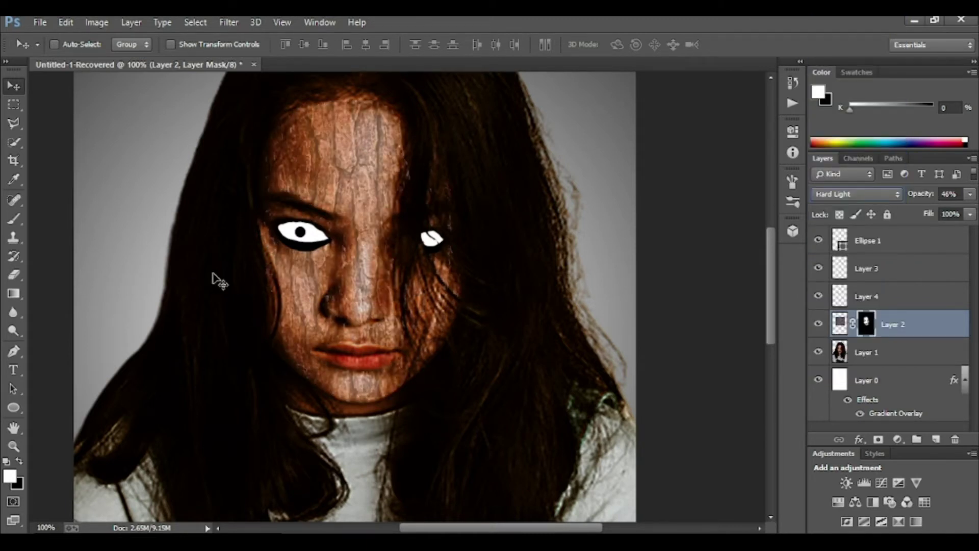
{"action": "left_click", "coordinate": [47, 24]}
{"action": "left_click", "coordinate": [51, 45]}
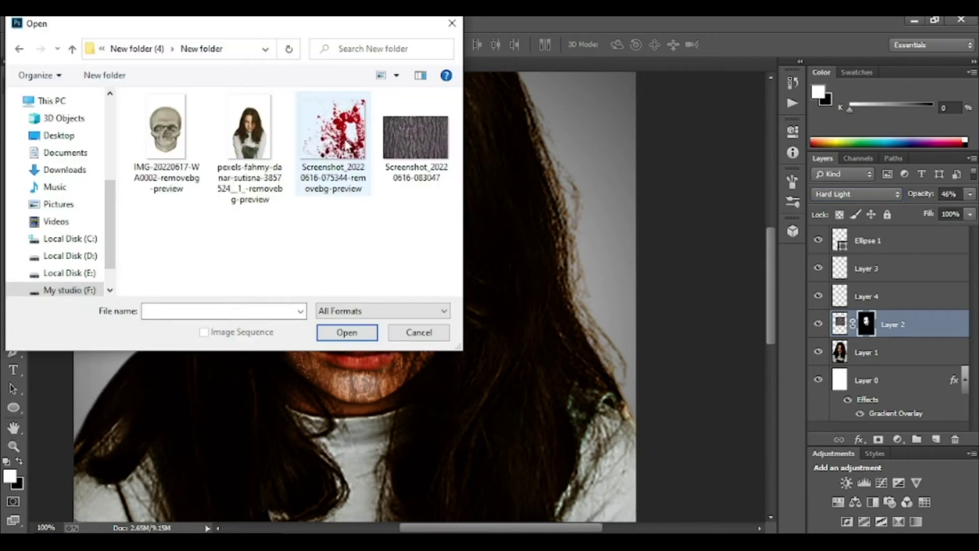
Step: Bring the blood splatter image into the portrait as a new layer and close its source window
{"action": "double_click", "coordinate": [339, 142]}
{"action": "left_click_drag", "start_coordinate": [379, 65], "coordinate": [502, 148]}
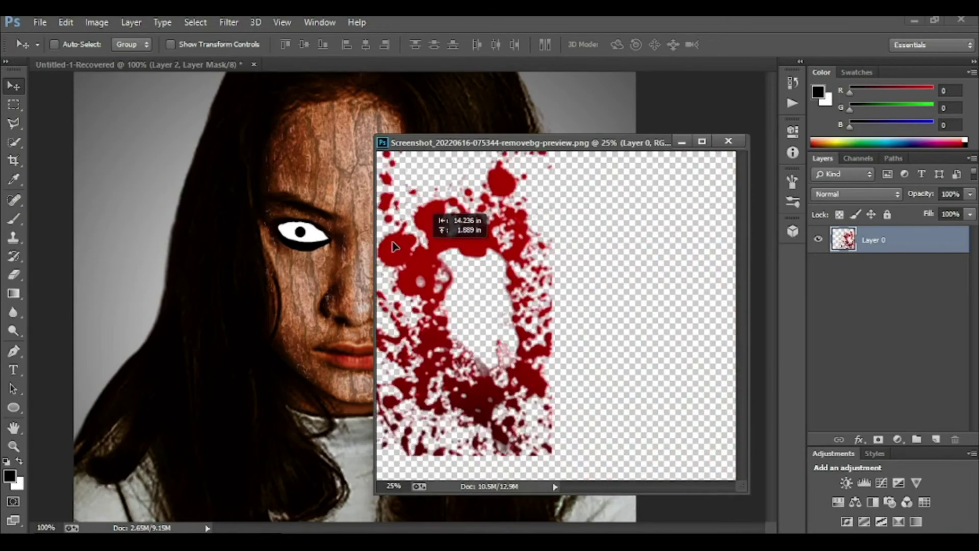
{"action": "left_click_drag", "start_coordinate": [561, 255], "coordinate": [255, 255]}
{"action": "left_click", "coordinate": [728, 141]}
{"action": "key", "text": "ctrl+minus"}
{"action": "key", "text": "ctrl+minus"}
{"action": "key", "text": "ctrl+minus"}
{"action": "key", "text": "ctrl+minus"}
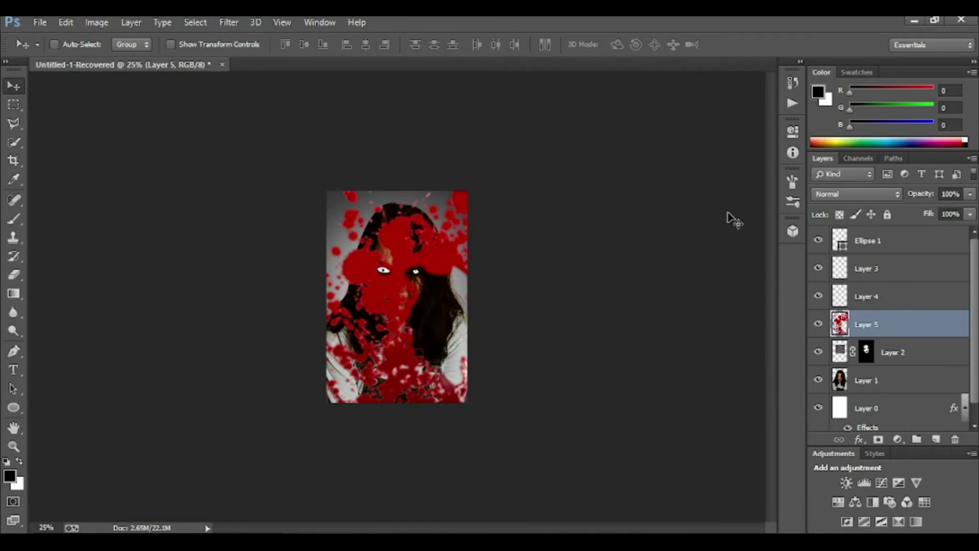
Step: Rotate the blood splatter about -78 degrees and shrink it to roughly 14% over the face
{"action": "key", "text": "ctrl+t"}
{"action": "left_click_drag", "start_coordinate": [536, 144], "coordinate": [236, 119]}
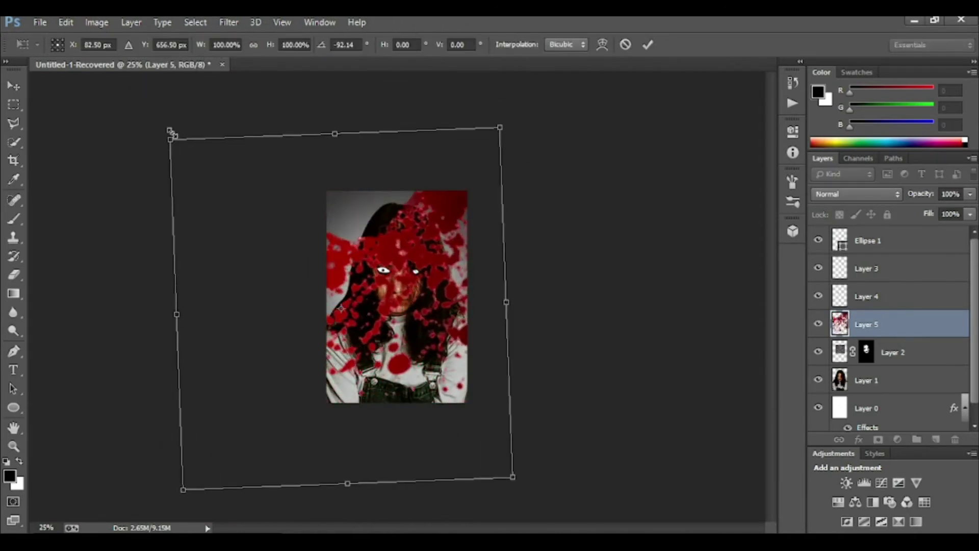
{"action": "left_click_drag", "start_coordinate": [218, 102], "coordinate": [314, 199]}
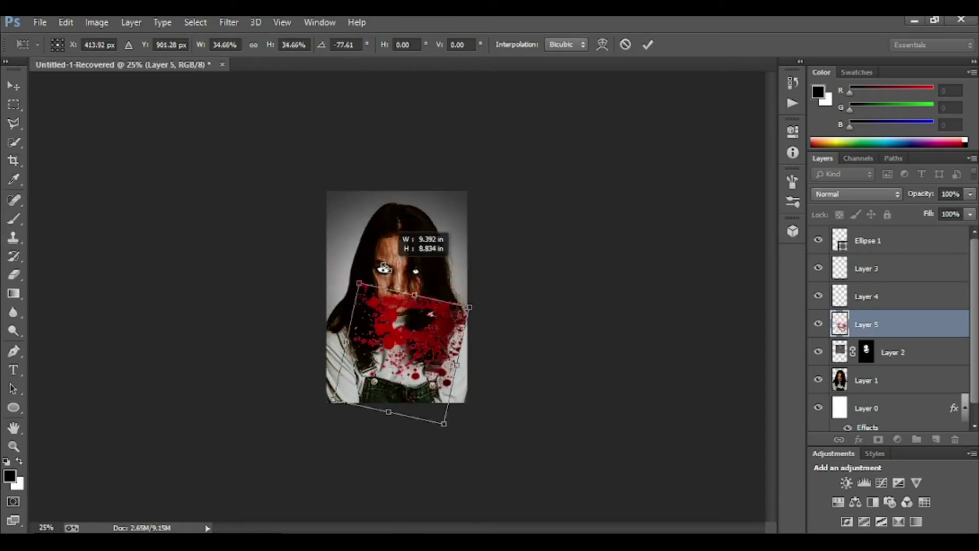
{"action": "left_click_drag", "start_coordinate": [315, 199], "coordinate": [349, 328]}
{"action": "left_click_drag", "start_coordinate": [387, 367], "coordinate": [385, 273]}
{"action": "left_click_drag", "start_coordinate": [343, 230], "coordinate": [378, 282]}
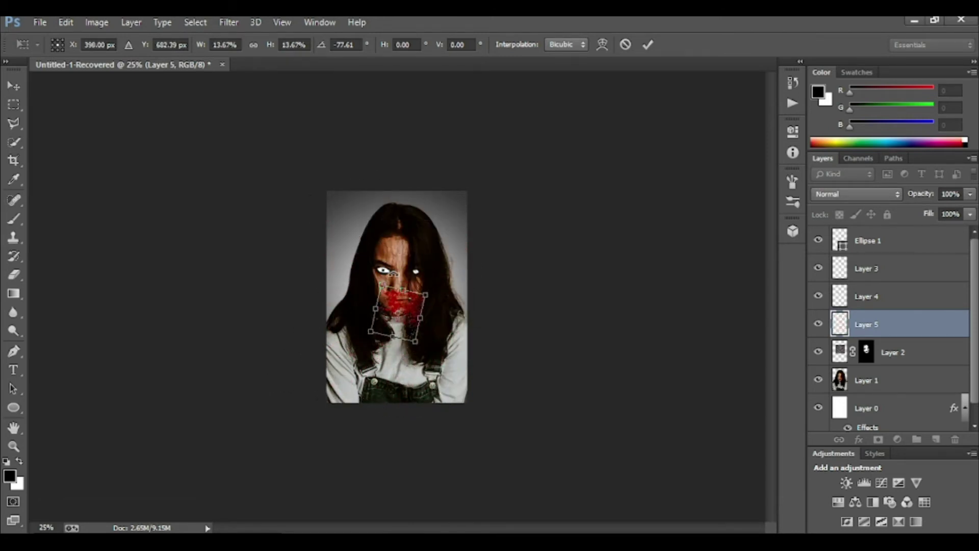
Step: Fit the splatter at about 11% over the left eye, apply it, and move Layer 5 to the top
{"action": "key", "text": "ctrl+plus"}
{"action": "key", "text": "ctrl+plus"}
{"action": "key", "text": "ctrl+plus"}
{"action": "key", "text": "ctrl+plus"}
{"action": "key", "text": "ctrl+plus"}
{"action": "key", "text": "ctrl+plus"}
{"action": "key", "text": "ctrl+minus"}
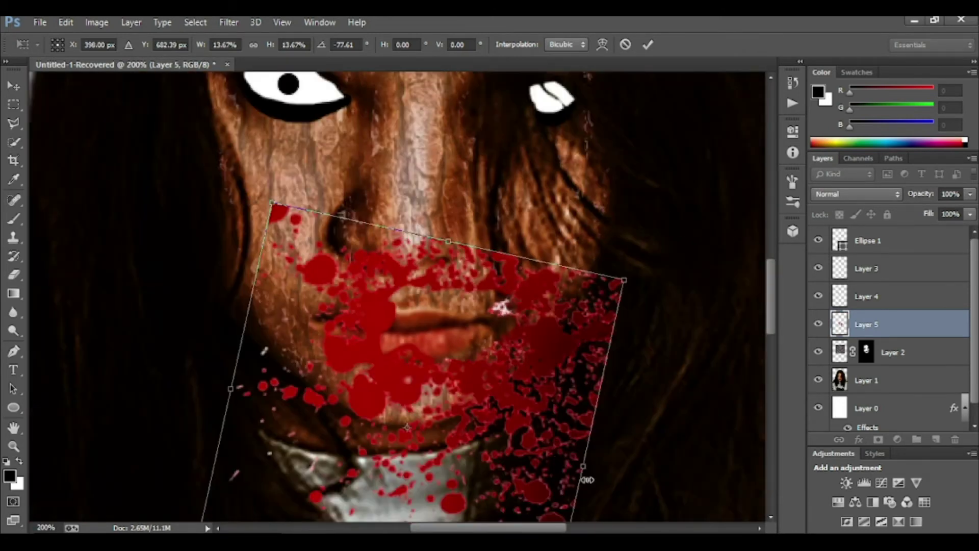
{"action": "mouse_move", "coordinate": [392, 278]}
{"action": "left_mouse_down"}
{"action": "mouse_move", "coordinate": [426, 192]}
{"action": "mouse_move", "coordinate": [383, 205]}
{"action": "left_mouse_up"}
{"action": "key", "text": "ctrl+minus"}
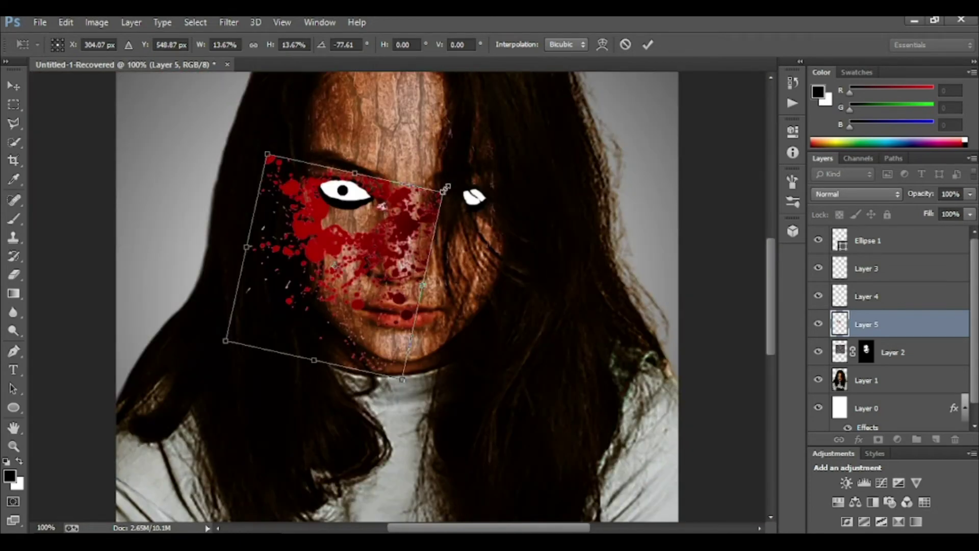
{"action": "left_click_drag", "start_coordinate": [436, 189], "coordinate": [406, 212]}
{"action": "left_click_drag", "start_coordinate": [329, 234], "coordinate": [347, 196]}
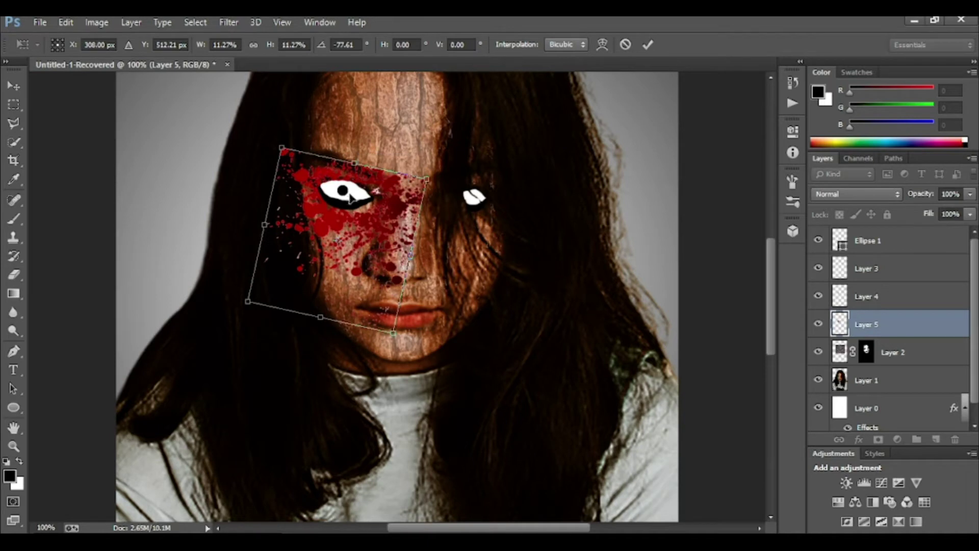
{"action": "key", "text": "Return"}
{"action": "left_click_drag", "start_coordinate": [891, 330], "coordinate": [888, 227]}
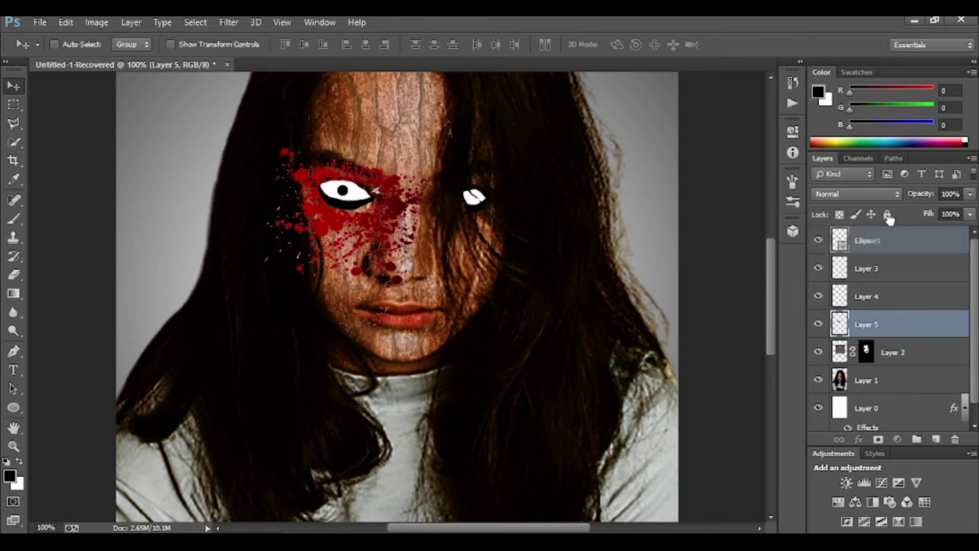
Step: Nudge the blood into place with arrow keys and add a hide-all layer mask
{"action": "key", "text": "shift+Left"}
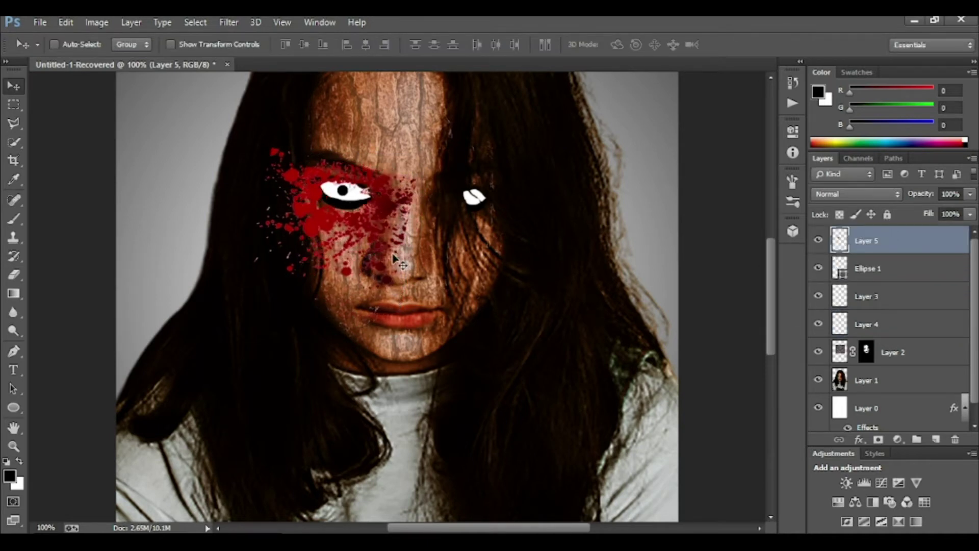
{"action": "key", "text": "shift+Left"}
{"action": "key", "text": "shift+Up"}
{"action": "key", "text": "Right"}
{"action": "key", "text": "Right"}
{"action": "key", "text": "Right"}
{"action": "key", "text": "Down"}
{"action": "key", "text": "Right"}
{"action": "key", "text": "Right"}
{"action": "key", "text": "Right"}
{"action": "key", "text": "Right"}
{"action": "key", "text": "Down"}
{"action": "key", "text": "Down"}
{"action": "key", "text": "Down"}
{"action": "key", "text": "Down"}
{"action": "key", "text": "Down"}
{"action": "key", "text": "Down"}
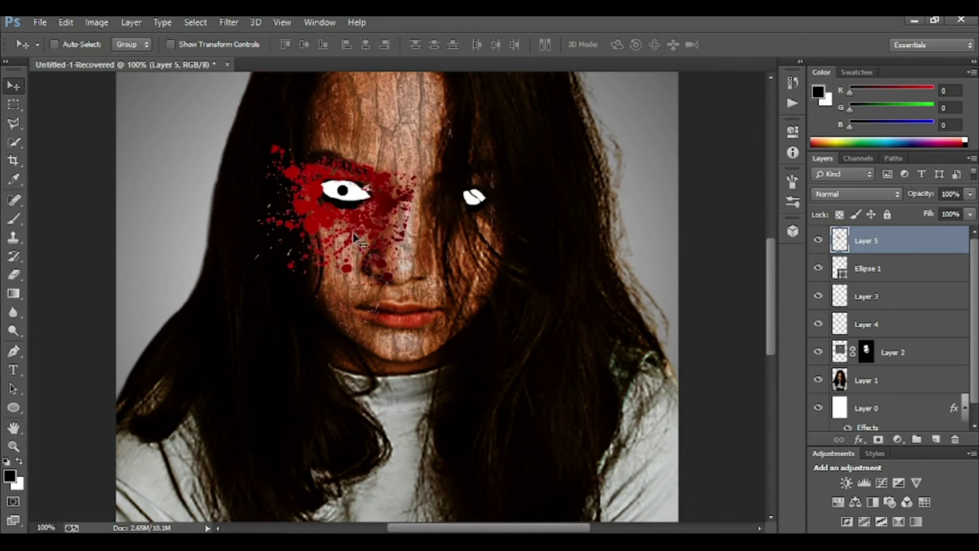
{"action": "left_click", "coordinate": [879, 440], "text": "alt"}
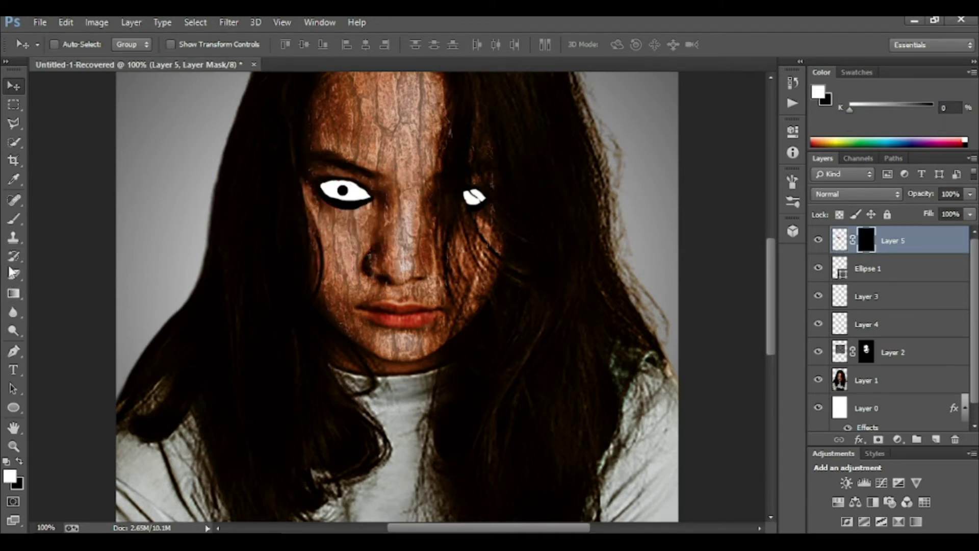
Step: Paint the mask to reveal speckled blood under the left eye and down the cheek
{"action": "left_click", "coordinate": [14, 218]}
{"action": "key", "text": "ctrl+plus"}
{"action": "key", "text": "ctrl+plus"}
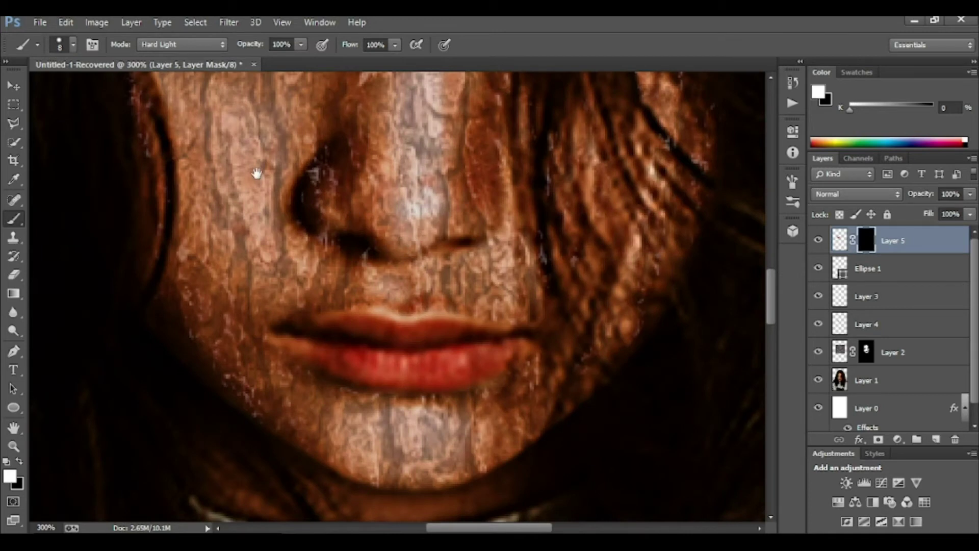
{"action": "left_click_drag", "start_coordinate": [257, 173], "coordinate": [374, 337]}
{"action": "mouse_move", "coordinate": [444, 195]}
{"action": "left_mouse_down"}
{"action": "mouse_move", "coordinate": [403, 224]}
{"action": "mouse_move", "coordinate": [428, 204]}
{"action": "mouse_move", "coordinate": [355, 219]}
{"action": "mouse_move", "coordinate": [315, 206]}
{"action": "mouse_move", "coordinate": [275, 164]}
{"action": "mouse_move", "coordinate": [286, 221]}
{"action": "mouse_move", "coordinate": [280, 184]}
{"action": "mouse_move", "coordinate": [428, 219]}
{"action": "mouse_move", "coordinate": [298, 238]}
{"action": "mouse_move", "coordinate": [403, 301]}
{"action": "mouse_move", "coordinate": [377, 329]}
{"action": "mouse_move", "coordinate": [378, 262]}
{"action": "mouse_move", "coordinate": [336, 299]}
{"action": "mouse_move", "coordinate": [274, 237]}
{"action": "mouse_move", "coordinate": [256, 167]}
{"action": "mouse_move", "coordinate": [265, 223]}
{"action": "mouse_move", "coordinate": [356, 329]}
{"action": "mouse_move", "coordinate": [341, 372]}
{"action": "mouse_move", "coordinate": [315, 349]}
{"action": "left_mouse_up"}
{"action": "mouse_move", "coordinate": [411, 278]}
{"action": "left_mouse_down"}
{"action": "mouse_move", "coordinate": [431, 229]}
{"action": "mouse_move", "coordinate": [439, 269]}
{"action": "mouse_move", "coordinate": [419, 287]}
{"action": "left_mouse_up"}
{"action": "left_click", "coordinate": [366, 361]}
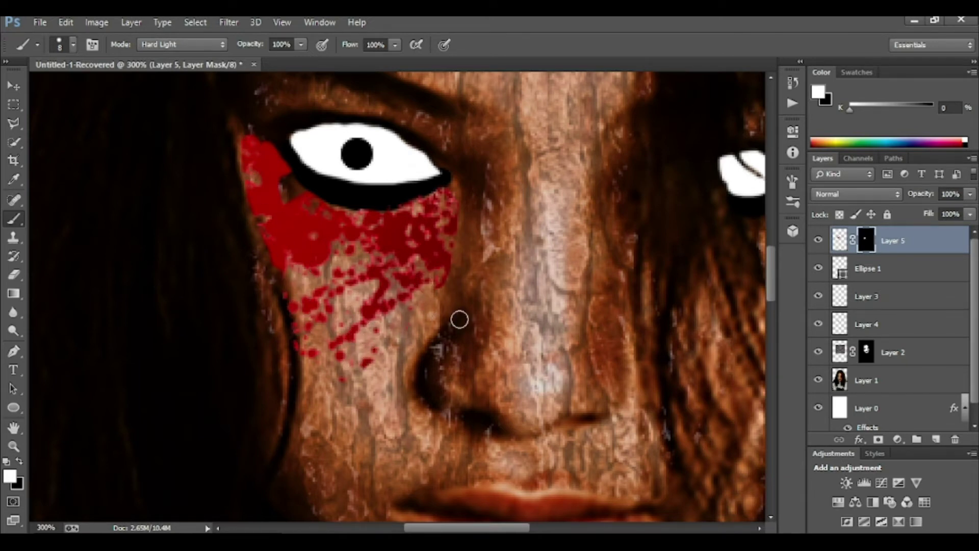
{"action": "left_click_drag", "start_coordinate": [249, 171], "coordinate": [258, 147]}
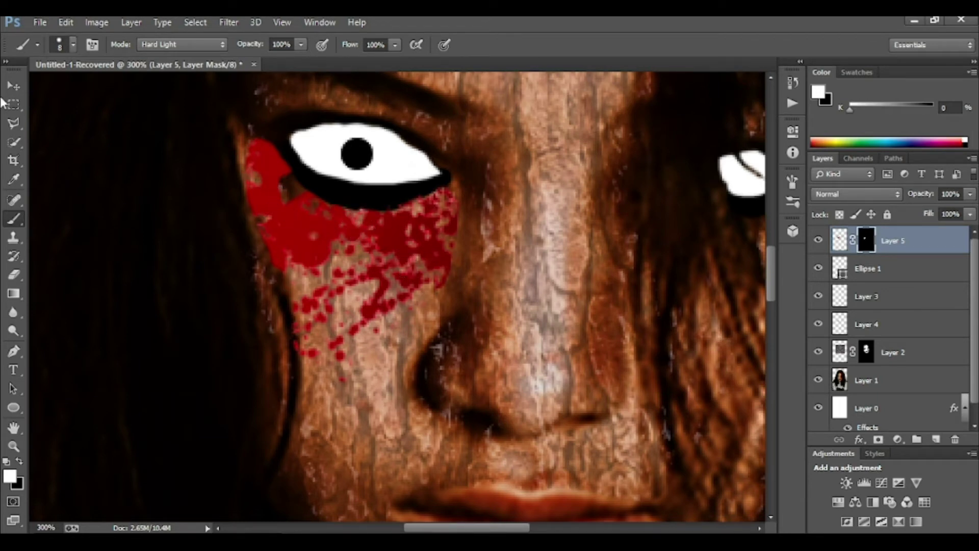
{"action": "left_click_drag", "start_coordinate": [429, 189], "coordinate": [407, 202]}
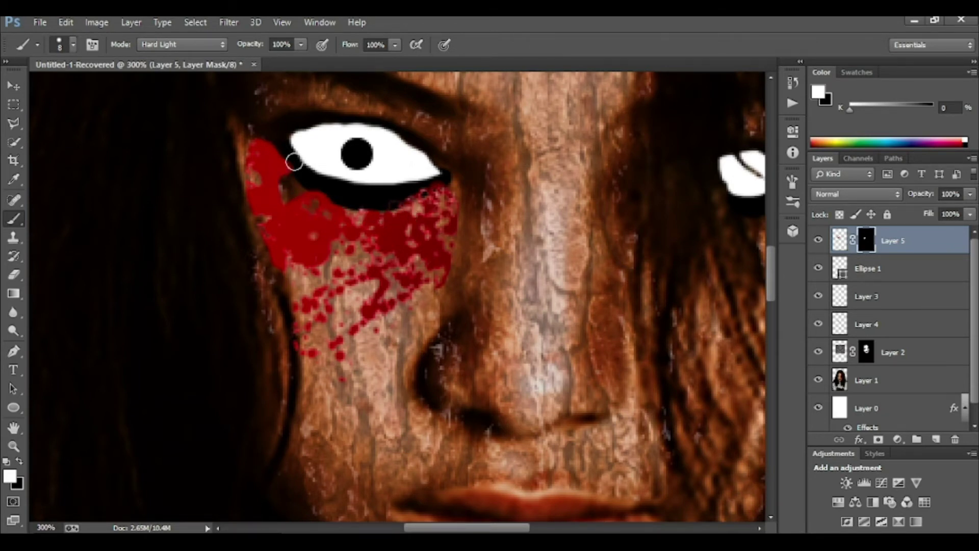
Step: Set Layer 5's blend mode to Multiply
{"action": "key", "text": "v"}
{"action": "left_click", "coordinate": [880, 194]}
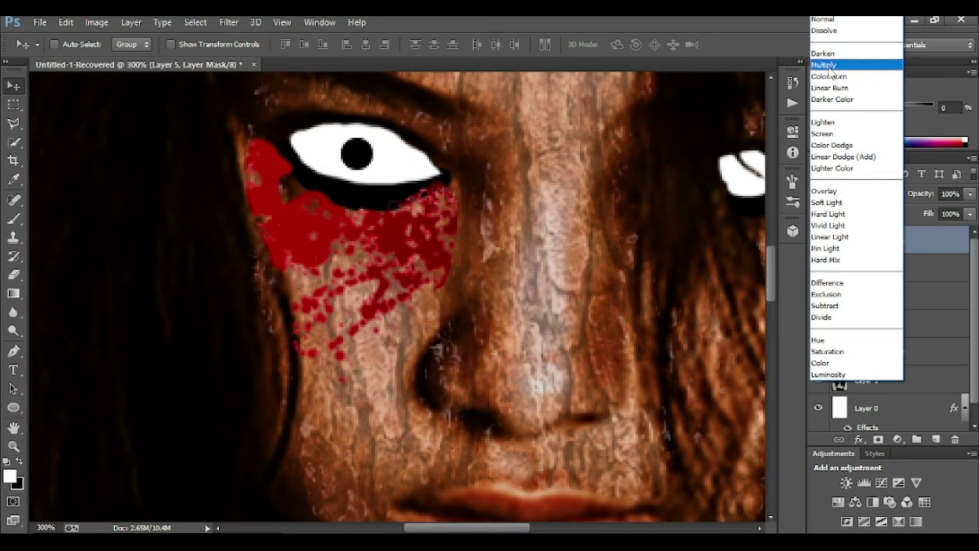
{"action": "left_click", "coordinate": [836, 65]}
{"action": "key", "text": "ctrl+minus"}
{"action": "key", "text": "ctrl+minus"}
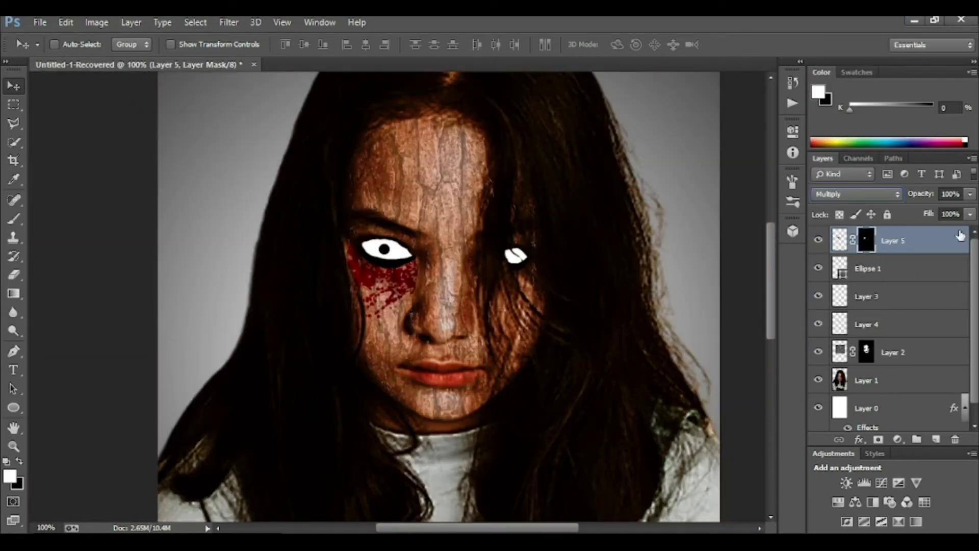
Step: Duplicate the blood layer as Layer 5 copy and move it under the right eye
{"action": "right_click", "coordinate": [897, 245]}
{"action": "left_click", "coordinate": [632, 139]}
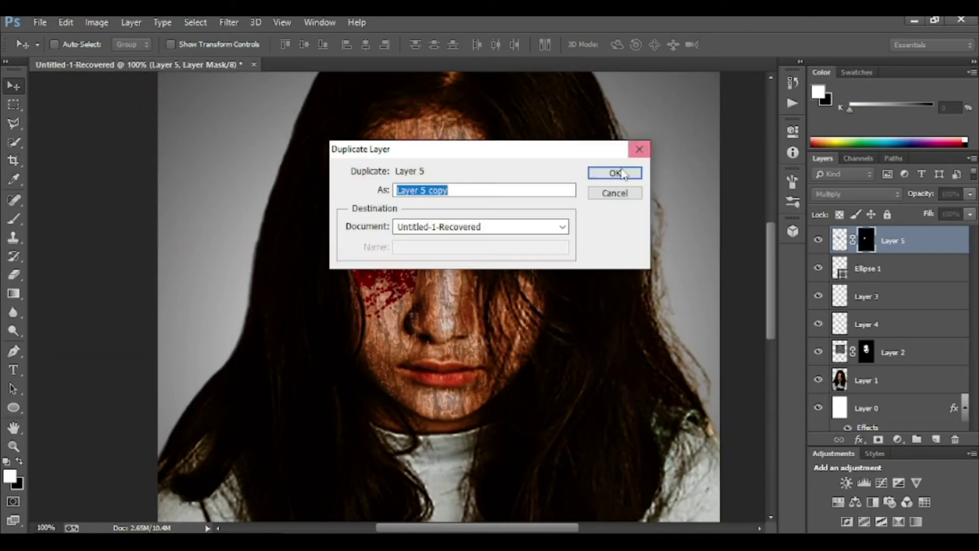
{"action": "left_click", "coordinate": [624, 193]}
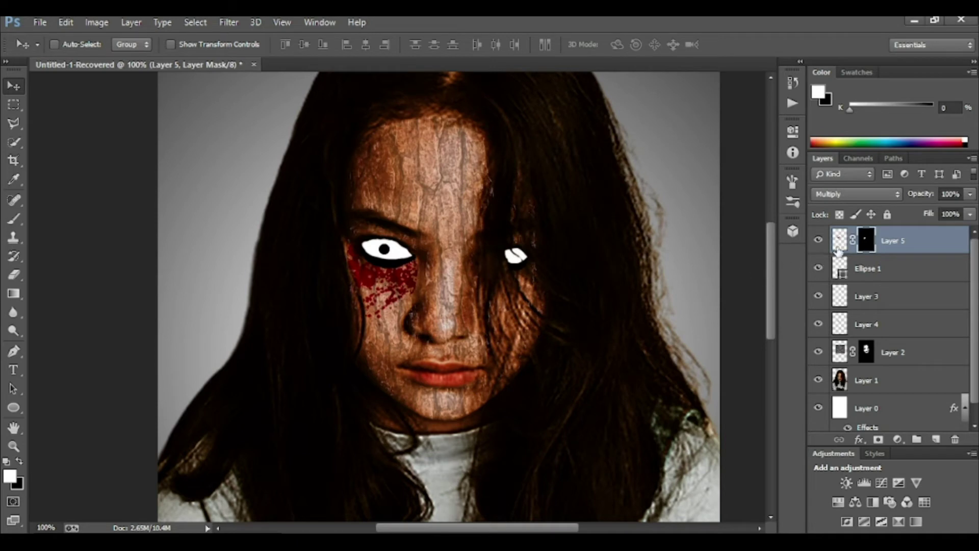
{"action": "left_click", "coordinate": [841, 240]}
{"action": "key", "text": "ctrl+j"}
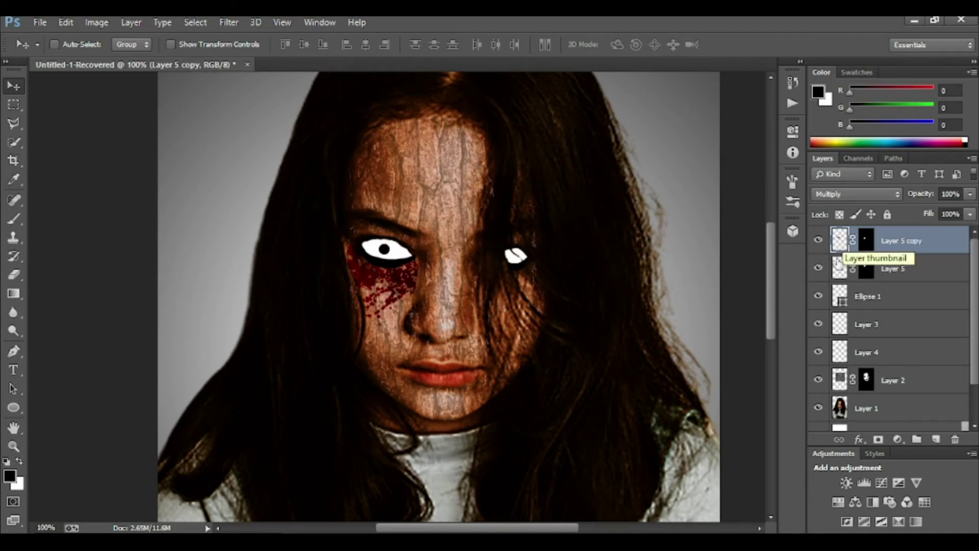
{"action": "left_click_drag", "start_coordinate": [383, 285], "coordinate": [510, 281]}
Step: Flip the copied blood horizontally and shift it slightly right
{"action": "right_click", "coordinate": [507, 283]}
{"action": "key", "text": "Escape"}
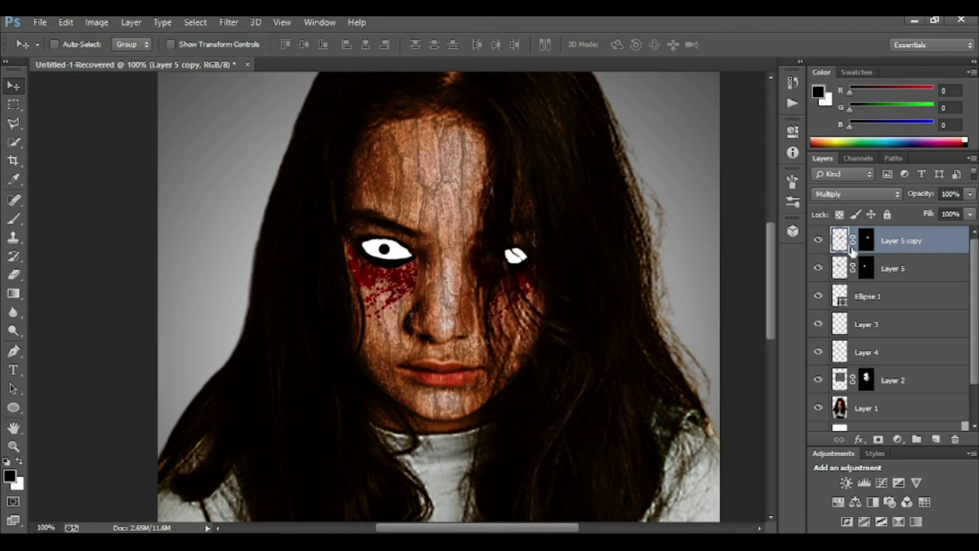
{"action": "key", "text": "ctrl+t"}
{"action": "right_click", "coordinate": [559, 253]}
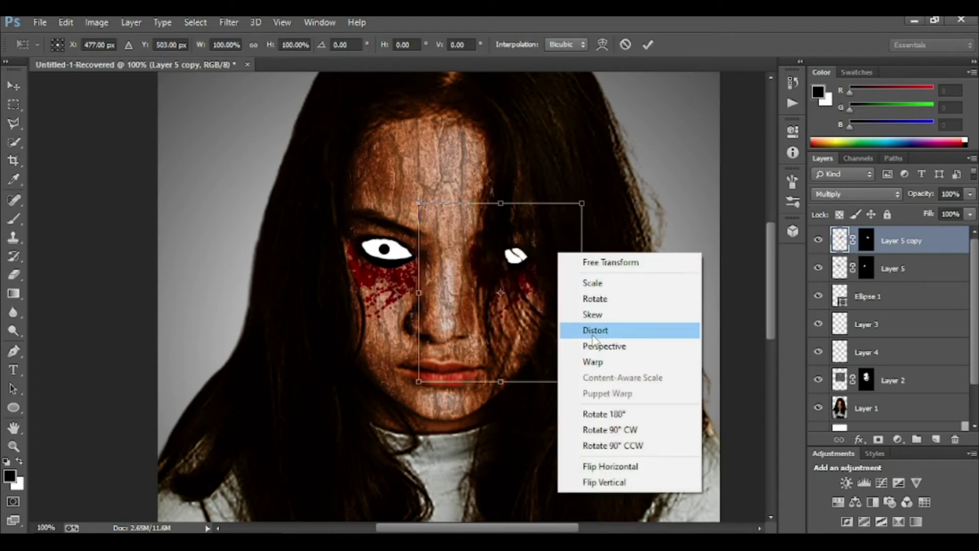
{"action": "left_click", "coordinate": [633, 466]}
{"action": "key", "text": "ctrl+plus"}
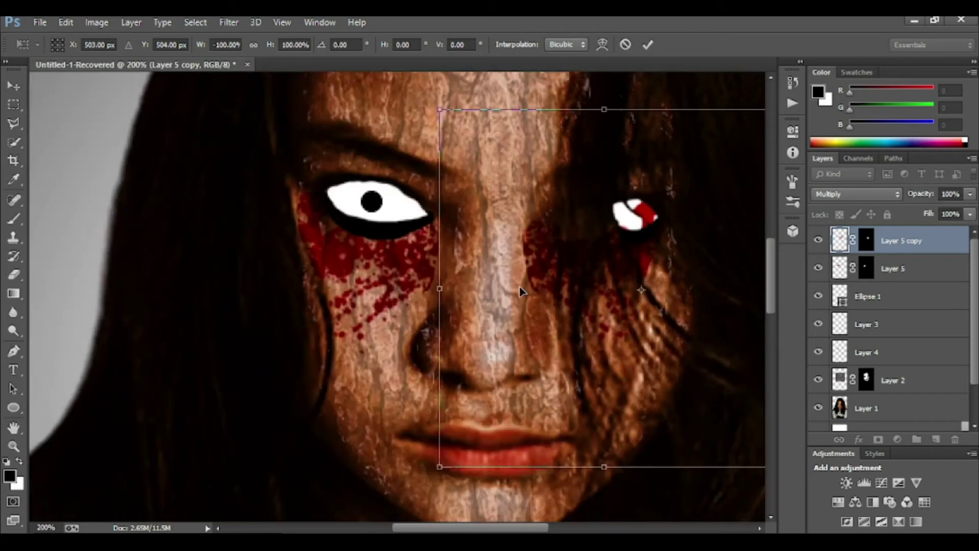
{"action": "key", "text": "ctrl+plus"}
{"action": "scroll", "coordinate": [420, 266], "scroll_direction": "right", "scroll_amount": 5}
{"action": "left_click_drag", "start_coordinate": [420, 266], "coordinate": [460, 270]}
Step: Rotate the copy about 14 degrees, apply the transform, and inspect the right eye
{"action": "key", "text": "ctrl+minus"}
{"action": "key", "text": "ctrl+minus"}
{"action": "left_click_drag", "start_coordinate": [518, 219], "coordinate": [535, 232]}
{"action": "key", "text": "Return"}
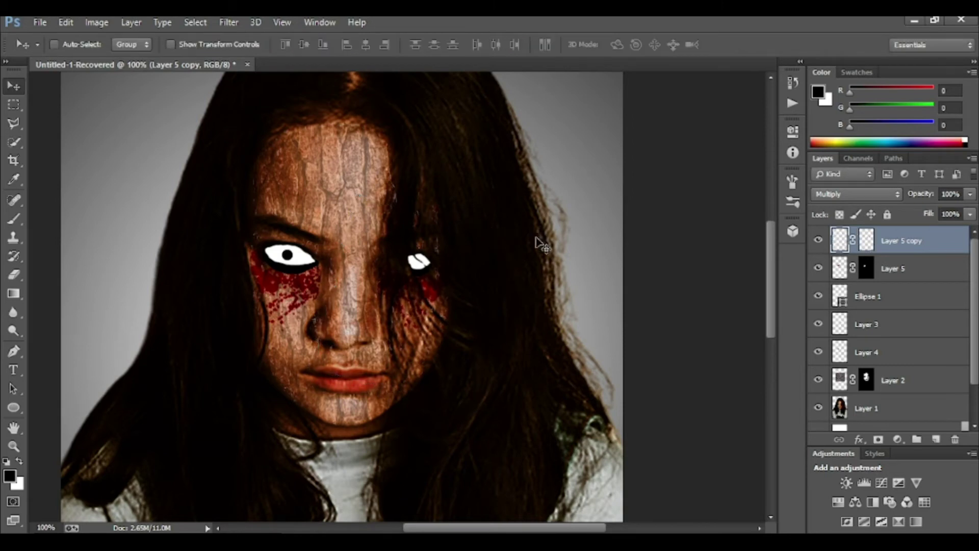
{"action": "key", "text": "Return"}
{"action": "key", "text": "ctrl+plus"}
{"action": "key", "text": "ctrl+plus"}
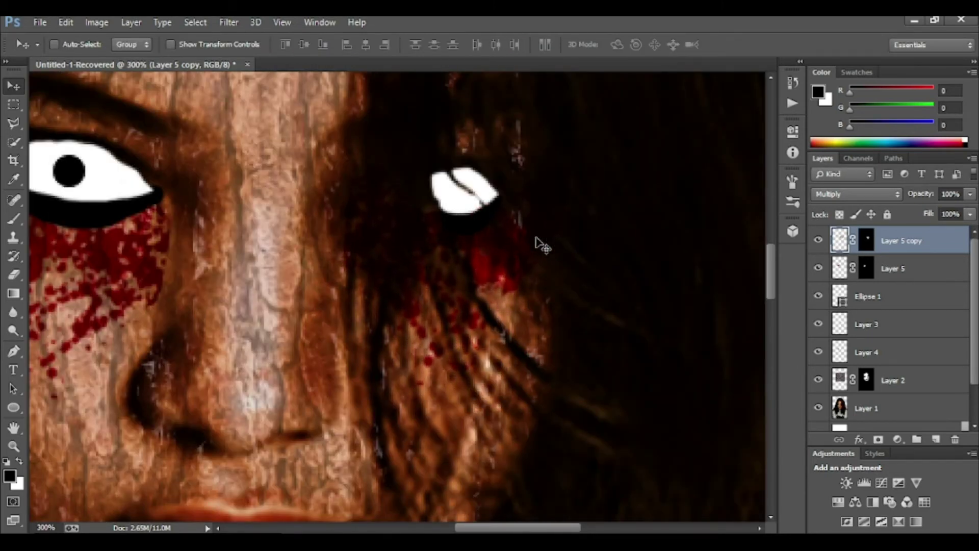
{"action": "key", "text": "ctrl+minus"}
{"action": "key", "text": "ctrl+minus"}
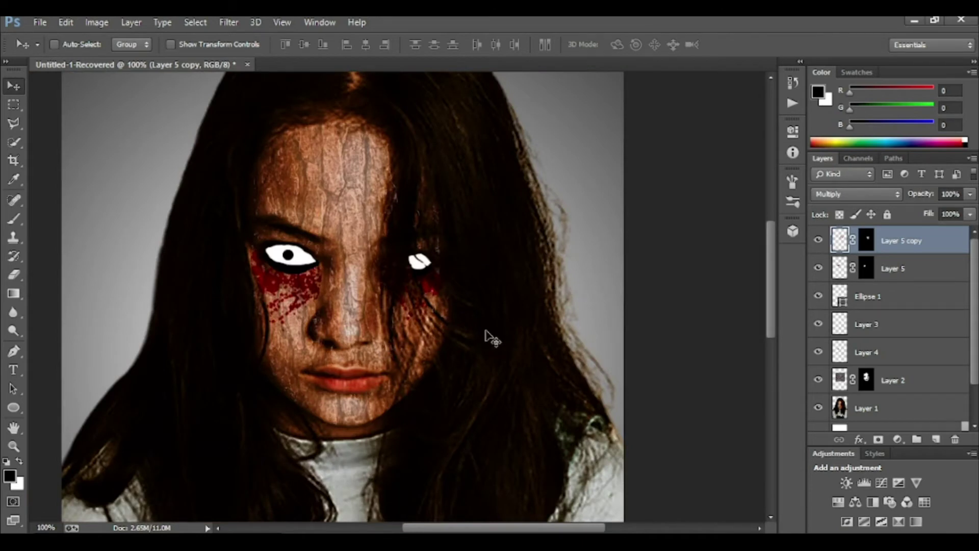
{"action": "mouse_move", "coordinate": [332, 341]}
{"action": "left_mouse_down"}
{"action": "mouse_move", "coordinate": [320, 281]}
{"action": "mouse_move", "coordinate": [301, 278]}
{"action": "left_mouse_up"}
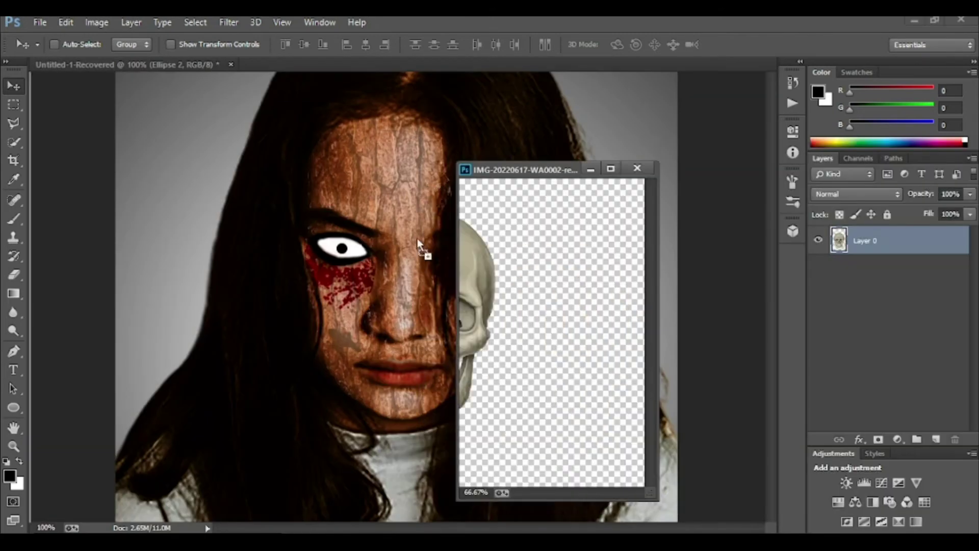
Step: Close the skull source and fit the skull layer over the face at about 106% width
{"action": "left_click", "coordinate": [638, 167]}
{"action": "left_click", "coordinate": [459, 223]}
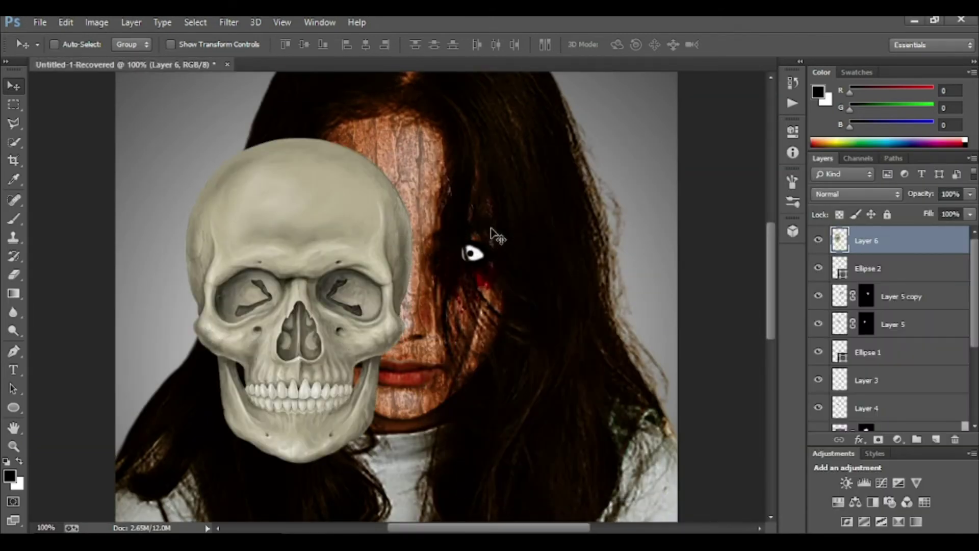
{"action": "key", "text": "ctrl+t"}
{"action": "left_click_drag", "start_coordinate": [332, 246], "coordinate": [404, 227]}
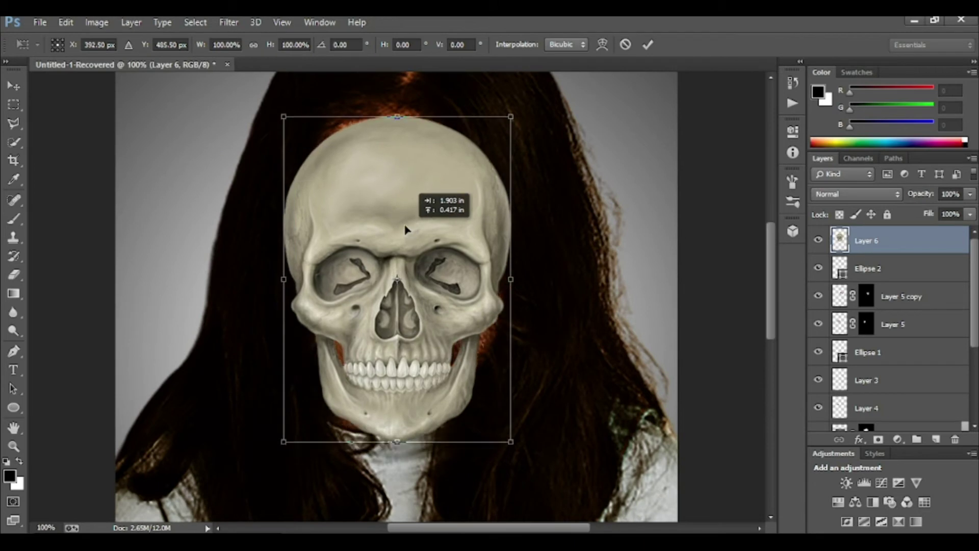
{"action": "left_click_drag", "start_coordinate": [397, 435], "coordinate": [397, 461]}
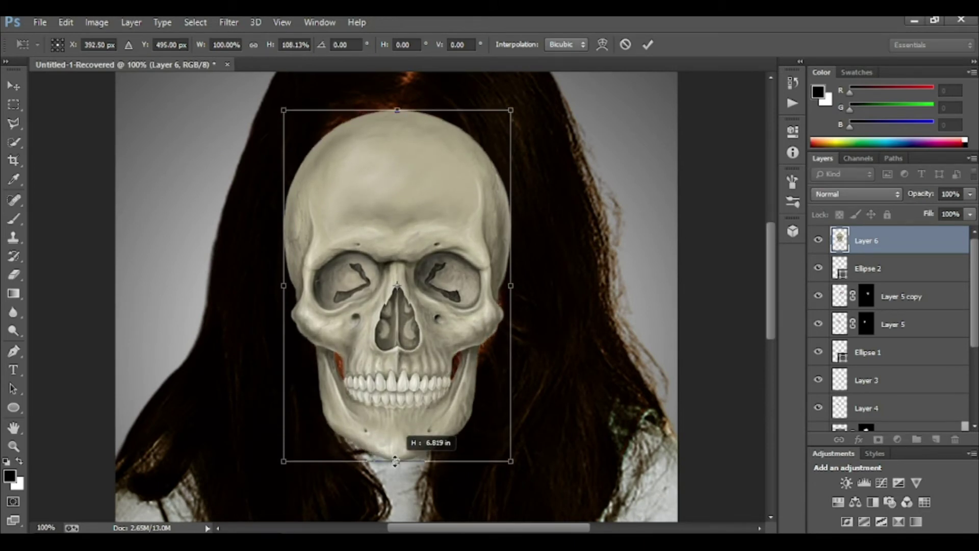
{"action": "left_click_drag", "start_coordinate": [397, 110], "coordinate": [397, 97]}
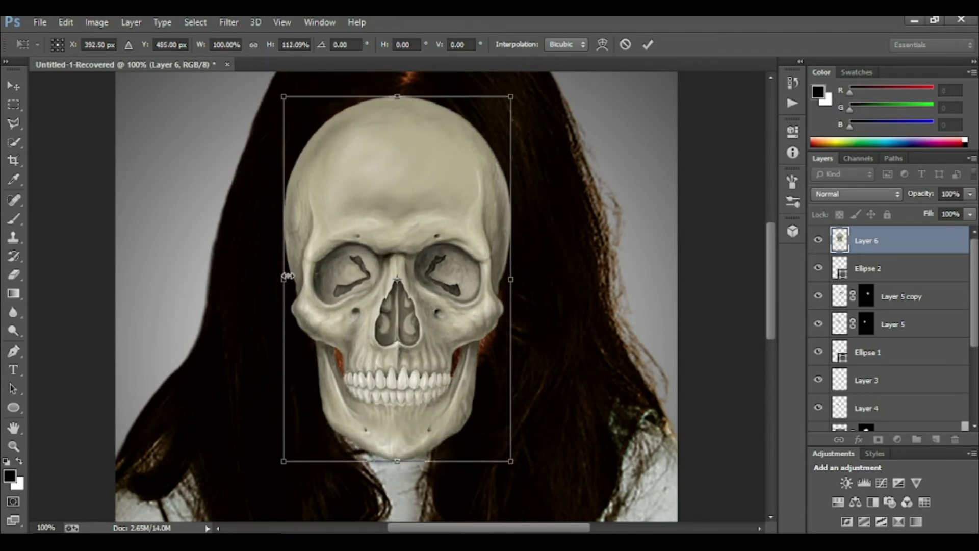
{"action": "left_click_drag", "start_coordinate": [288, 276], "coordinate": [276, 276]}
{"action": "left_click_drag", "start_coordinate": [512, 276], "coordinate": [518, 275]}
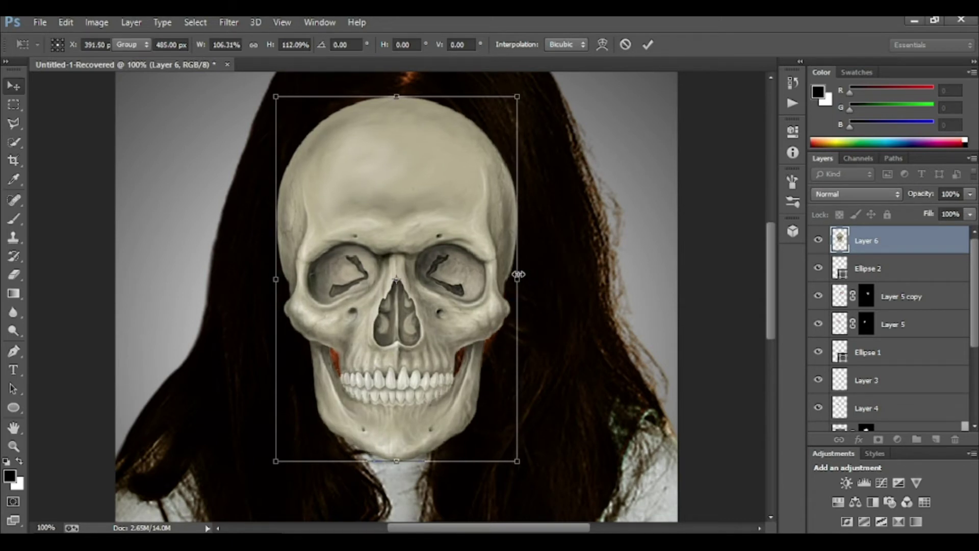
{"action": "key", "text": "Return"}
Step: Set the skull layer's opacity to 53% and nudge it upward
{"action": "mouse_move", "coordinate": [967, 207]}
{"action": "left_mouse_down"}
{"action": "mouse_move", "coordinate": [926, 209]}
{"action": "mouse_move", "coordinate": [937, 207]}
{"action": "left_mouse_up"}
{"action": "left_click", "coordinate": [857, 243]}
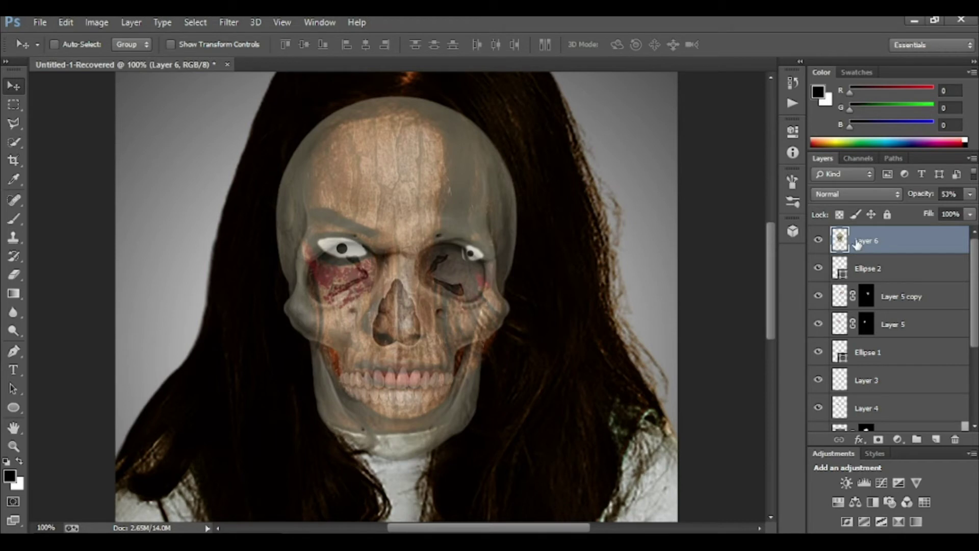
{"action": "key", "text": "Up"}
{"action": "key", "text": "Up"}
{"action": "key", "text": "Up"}
{"action": "key", "text": "Up"}
{"action": "key", "text": "Up"}
{"action": "key", "text": "Up"}
{"action": "key", "text": "Up"}
{"action": "key", "text": "Up"}
{"action": "key", "text": "Up"}
{"action": "key", "text": "Up"}
{"action": "key", "text": "Up"}
{"action": "key", "text": "Up"}
{"action": "key", "text": "Up"}
{"action": "key", "text": "Up"}
{"action": "key", "text": "Up"}
{"action": "key", "text": "Up"}
{"action": "key", "text": "Up"}
{"action": "key", "text": "Up"}
{"action": "key", "text": "ctrl+plus"}
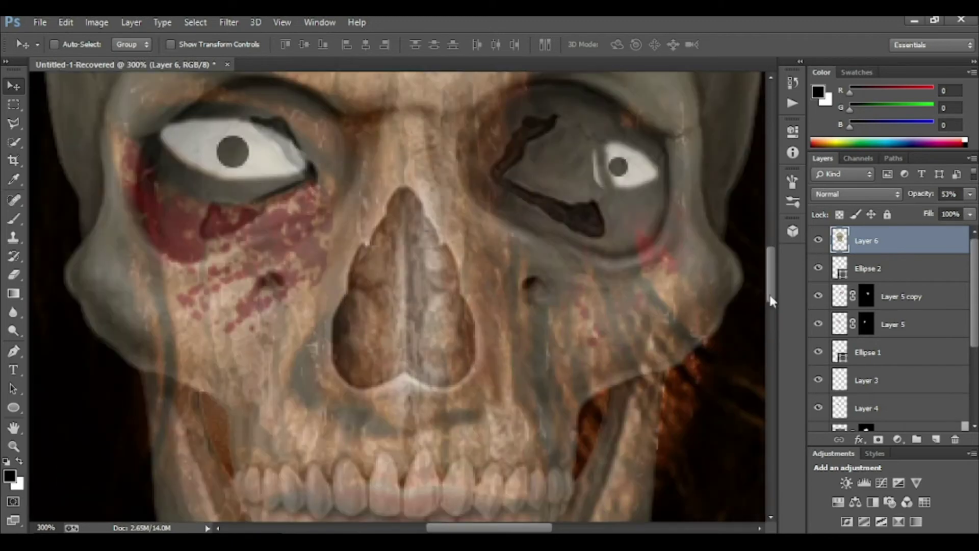
{"action": "key", "text": "ctrl+plus"}
Step: Try stretching the skull's jaw toward the chin, then commit and review the whole image
{"action": "key", "text": "ctrl+t"}
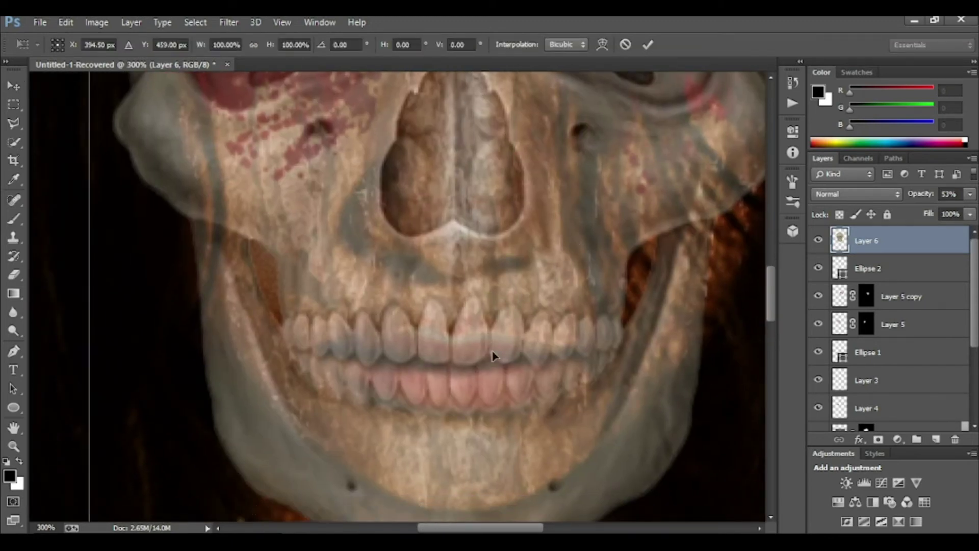
{"action": "scroll", "coordinate": [494, 354], "scroll_direction": "down", "scroll_amount": 5}
{"action": "left_click_drag", "start_coordinate": [464, 373], "coordinate": [460, 383]}
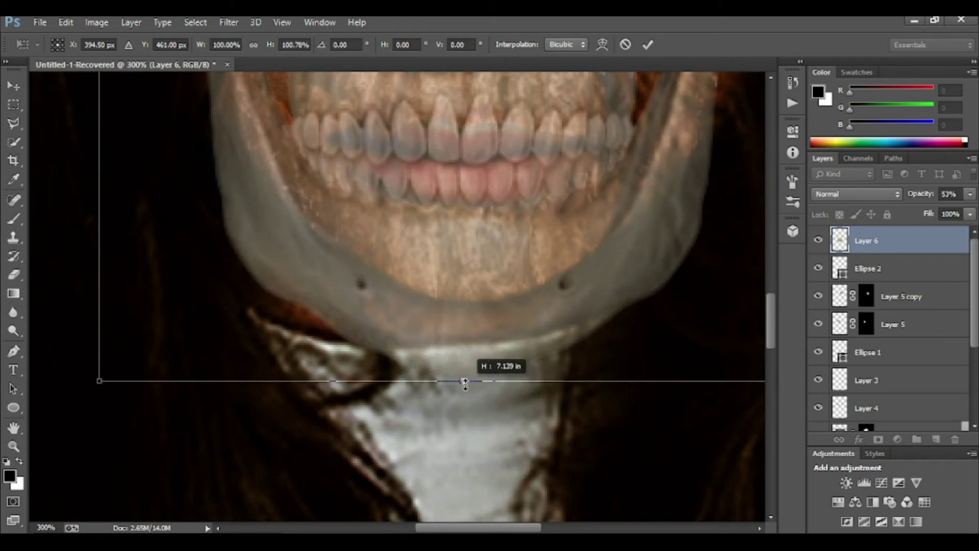
{"action": "key", "text": "Return"}
{"action": "left_click_drag", "start_coordinate": [527, 303], "coordinate": [503, 464]}
{"action": "key", "text": "ctrl+0"}
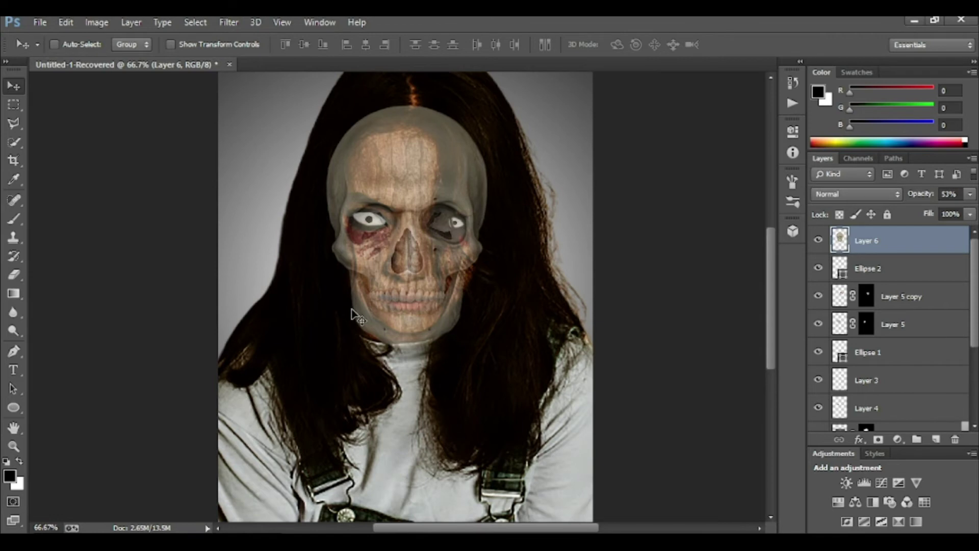
{"action": "scroll", "coordinate": [356, 312], "scroll_direction": "up", "scroll_amount": 3}
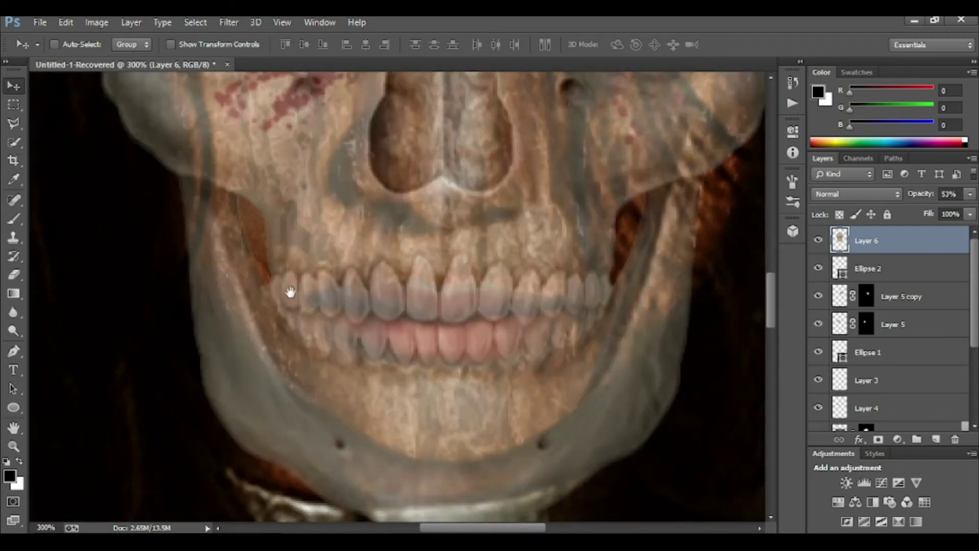
{"action": "left_click_drag", "start_coordinate": [291, 290], "coordinate": [360, 289]}
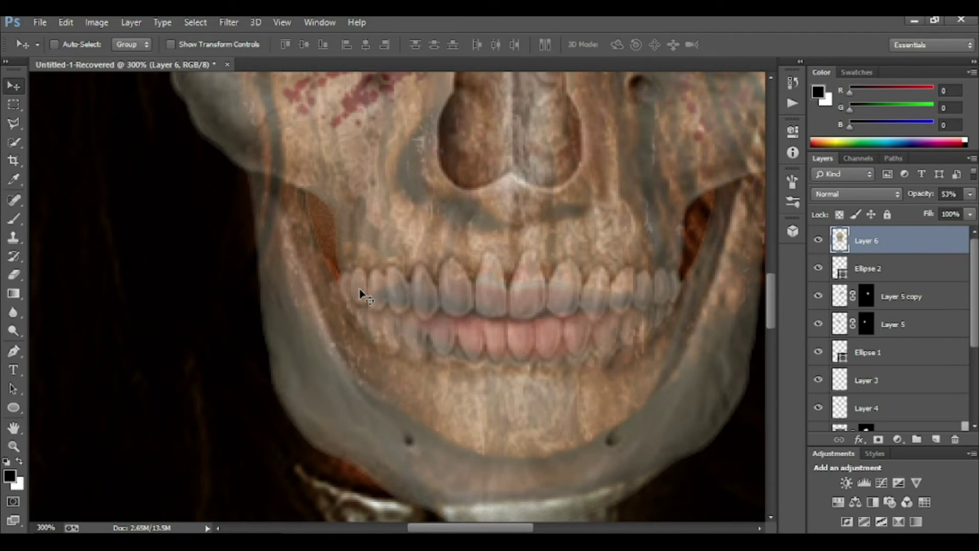
{"action": "left_click", "coordinate": [14, 218]}
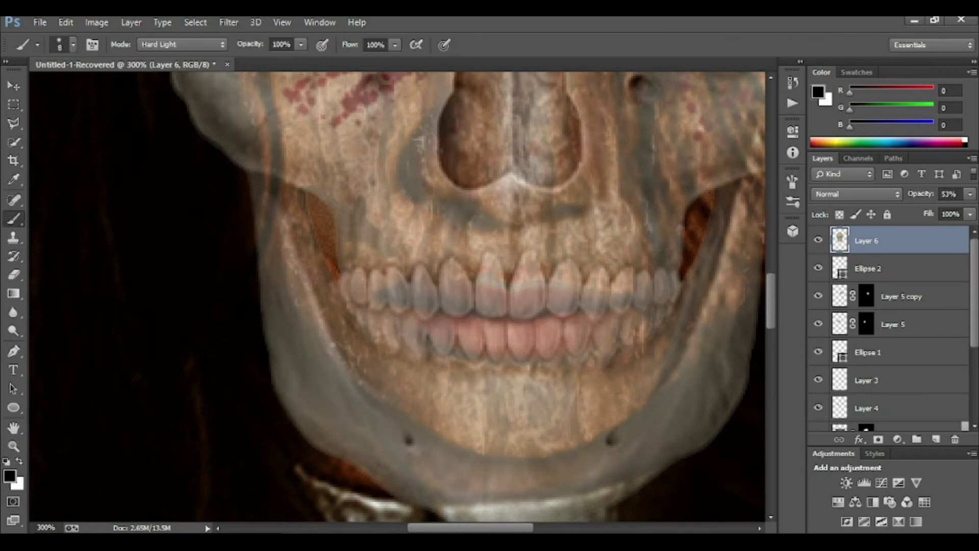
Step: Add a black mask to the skull layer and reveal its teeth, nose, cheek and jaw
{"action": "left_click", "coordinate": [878, 439], "text": "alt"}
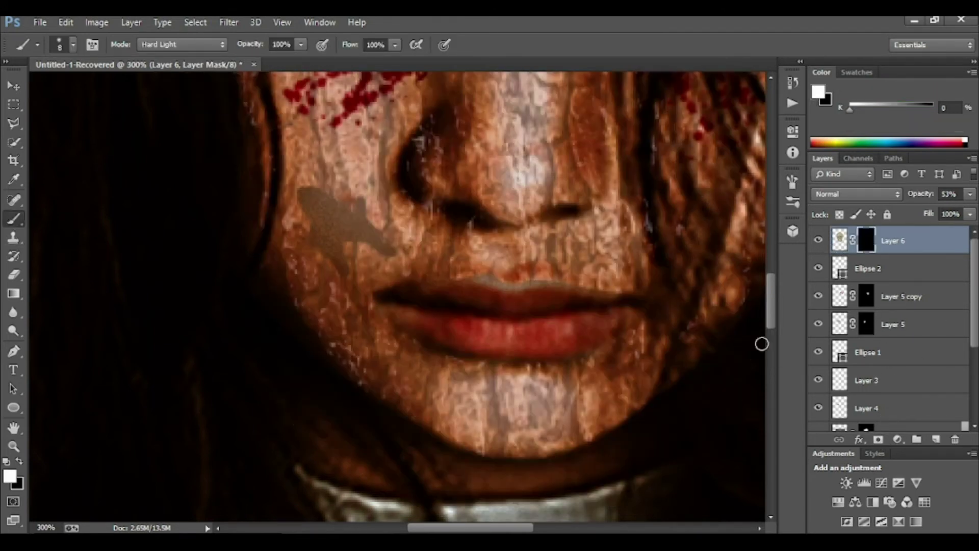
{"action": "mouse_move", "coordinate": [400, 286]}
{"action": "left_mouse_down"}
{"action": "mouse_move", "coordinate": [316, 220]}
{"action": "mouse_move", "coordinate": [402, 290]}
{"action": "left_mouse_up"}
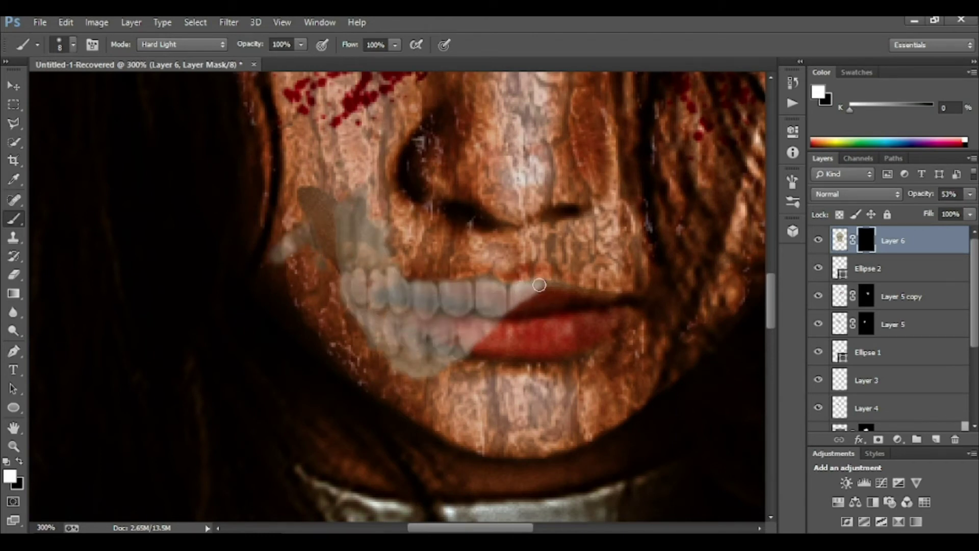
{"action": "left_click_drag", "start_coordinate": [424, 336], "coordinate": [405, 306]}
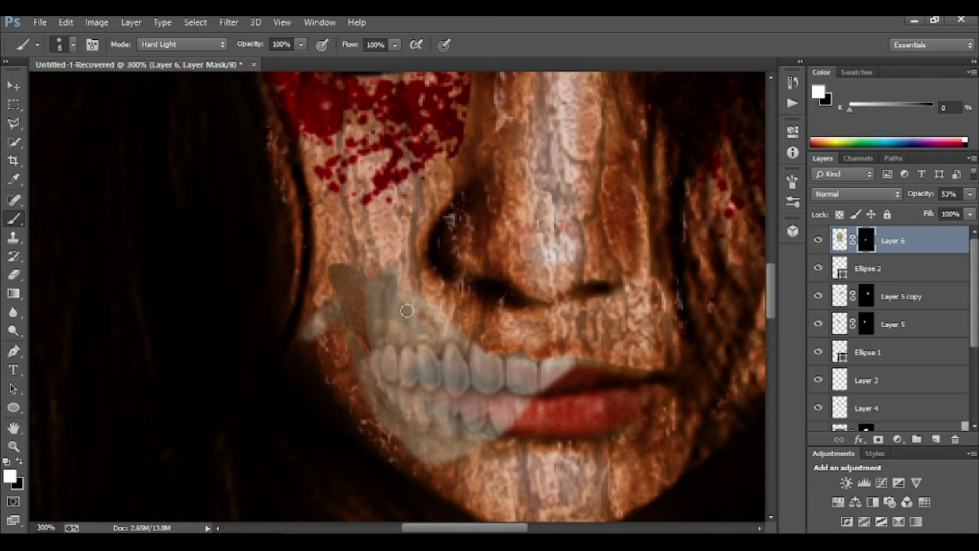
{"action": "mouse_move", "coordinate": [509, 253]}
{"action": "left_mouse_down"}
{"action": "mouse_move", "coordinate": [470, 196]}
{"action": "mouse_move", "coordinate": [460, 253]}
{"action": "mouse_move", "coordinate": [525, 255]}
{"action": "mouse_move", "coordinate": [586, 215]}
{"action": "mouse_move", "coordinate": [462, 255]}
{"action": "left_mouse_up"}
{"action": "scroll", "coordinate": [462, 255], "scroll_direction": "up", "scroll_amount": 3}
{"action": "mouse_move", "coordinate": [362, 306]}
{"action": "left_mouse_down"}
{"action": "mouse_move", "coordinate": [361, 356]}
{"action": "mouse_move", "coordinate": [328, 343]}
{"action": "mouse_move", "coordinate": [449, 425]}
{"action": "left_mouse_up"}
{"action": "left_click_drag", "start_coordinate": [509, 436], "coordinate": [502, 425]}
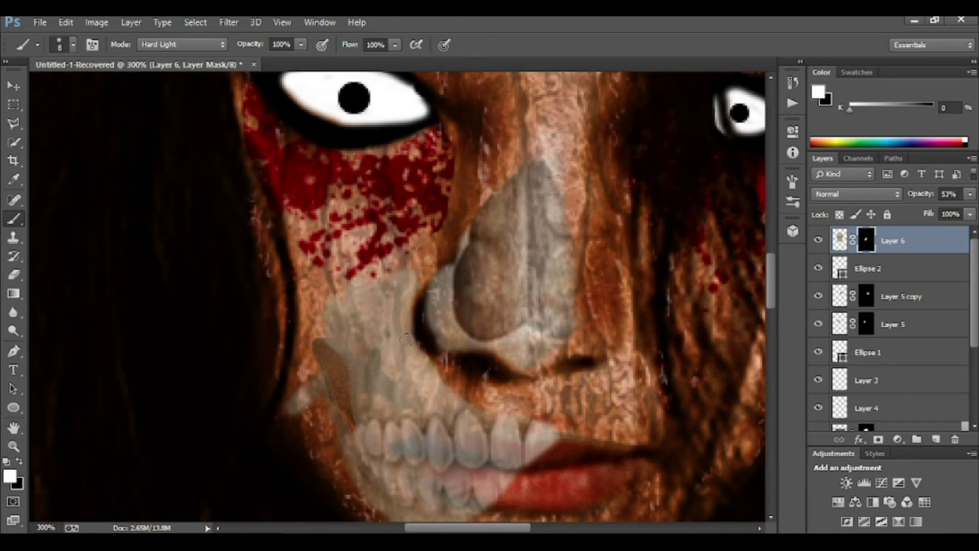
{"action": "left_click_drag", "start_coordinate": [418, 362], "coordinate": [511, 301]}
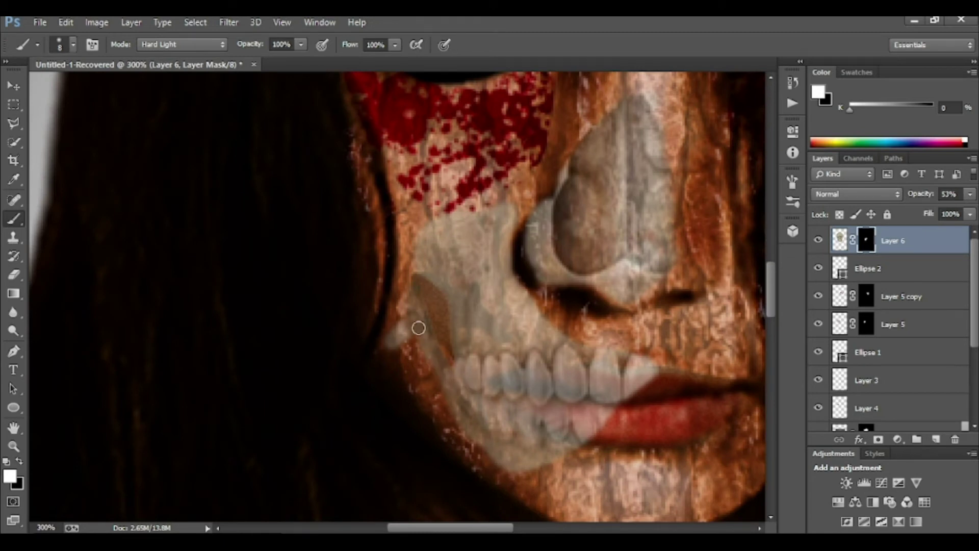
{"action": "mouse_move", "coordinate": [541, 454]}
{"action": "left_mouse_down"}
{"action": "mouse_move", "coordinate": [586, 460]}
{"action": "mouse_move", "coordinate": [505, 484]}
{"action": "left_mouse_up"}
{"action": "mouse_move", "coordinate": [424, 378]}
{"action": "left_mouse_down"}
{"action": "mouse_move", "coordinate": [396, 299]}
{"action": "mouse_move", "coordinate": [424, 380]}
{"action": "left_mouse_up"}
Step: Refine the mask along the skull's edge with a 3 px brush
{"action": "scroll", "coordinate": [393, 344], "scroll_direction": "up", "scroll_amount": 3}
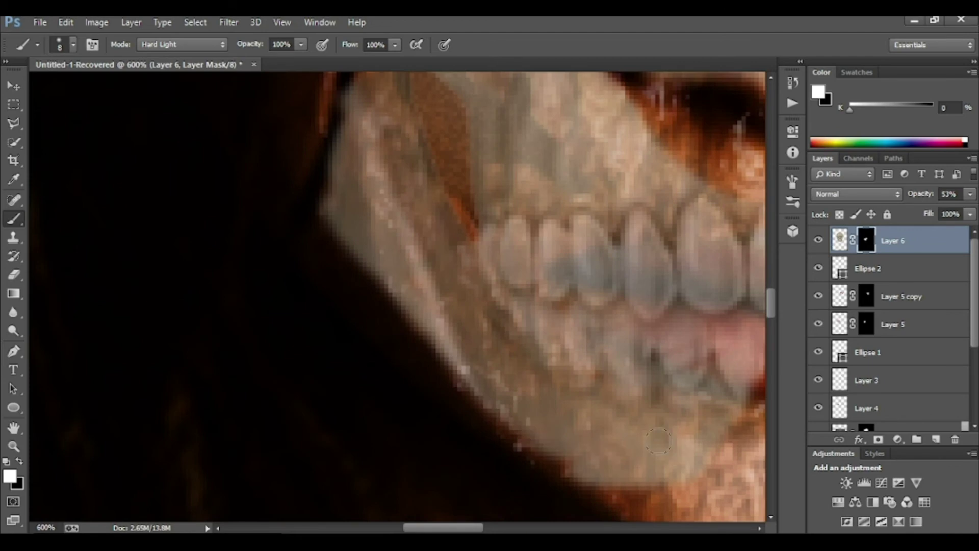
{"action": "scroll", "coordinate": [510, 321], "scroll_direction": "down", "scroll_amount": 5}
{"action": "scroll", "coordinate": [502, 320], "scroll_direction": "up", "scroll_amount": 3}
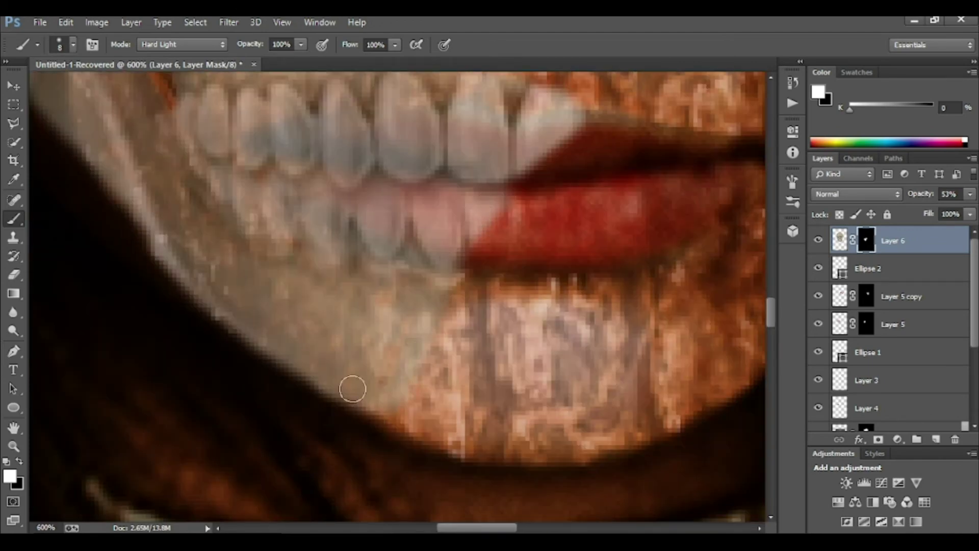
{"action": "scroll", "coordinate": [350, 389], "scroll_direction": "up", "scroll_amount": 3}
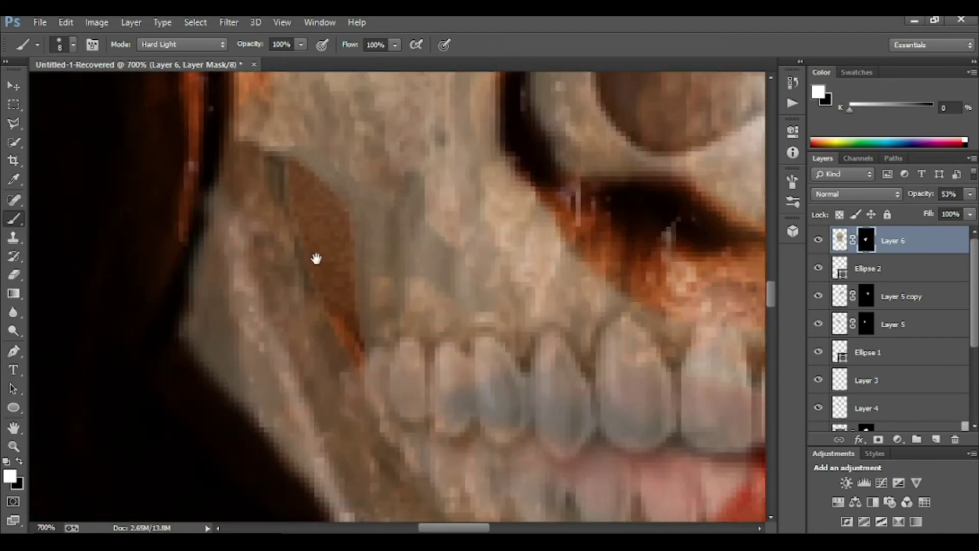
{"action": "left_click", "coordinate": [73, 44]}
{"action": "double_click", "coordinate": [143, 74]}
{"action": "type", "text": "3"}
{"action": "key", "text": "Return"}
{"action": "left_click_drag", "start_coordinate": [528, 280], "coordinate": [500, 461]}
{"action": "mouse_move", "coordinate": [526, 195]}
{"action": "left_mouse_down"}
{"action": "mouse_move", "coordinate": [490, 74]}
{"action": "mouse_move", "coordinate": [518, 254]}
{"action": "left_mouse_up"}
{"action": "scroll", "coordinate": [536, 296], "scroll_direction": "up", "scroll_amount": 4}
{"action": "scroll", "coordinate": [555, 338], "scroll_direction": "down", "scroll_amount": 3}
{"action": "mouse_move", "coordinate": [531, 328]}
{"action": "left_mouse_down"}
{"action": "mouse_move", "coordinate": [498, 308]}
{"action": "mouse_move", "coordinate": [505, 214]}
{"action": "mouse_move", "coordinate": [572, 196]}
{"action": "mouse_move", "coordinate": [504, 240]}
{"action": "mouse_move", "coordinate": [510, 278]}
{"action": "left_mouse_up"}
{"action": "mouse_move", "coordinate": [500, 148]}
{"action": "left_mouse_down"}
{"action": "mouse_move", "coordinate": [460, 306]}
{"action": "mouse_move", "coordinate": [461, 357]}
{"action": "left_mouse_up"}
Step: Touch up the mask around mouth and nose, switching brush size between 10 px and 3 px
{"action": "mouse_move", "coordinate": [703, 279]}
{"action": "left_mouse_down"}
{"action": "mouse_move", "coordinate": [580, 300]}
{"action": "mouse_move", "coordinate": [582, 245]}
{"action": "mouse_move", "coordinate": [592, 276]}
{"action": "mouse_move", "coordinate": [566, 327]}
{"action": "left_mouse_up"}
{"action": "key", "text": "ctrl+minus"}
{"action": "key", "text": "ctrl+minus"}
{"action": "key", "text": "ctrl+minus"}
{"action": "left_click", "coordinate": [73, 44]}
{"action": "left_click_drag", "start_coordinate": [63, 81], "coordinate": [72, 82]}
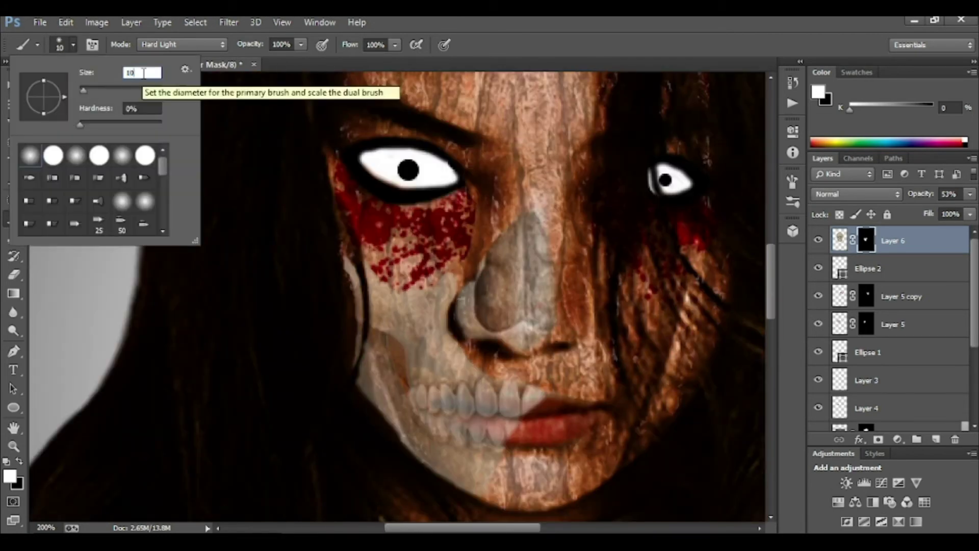
{"action": "left_click", "coordinate": [472, 356]}
{"action": "key", "text": "ctrl+plus"}
{"action": "key", "text": "ctrl+plus"}
{"action": "key", "text": "ctrl+plus"}
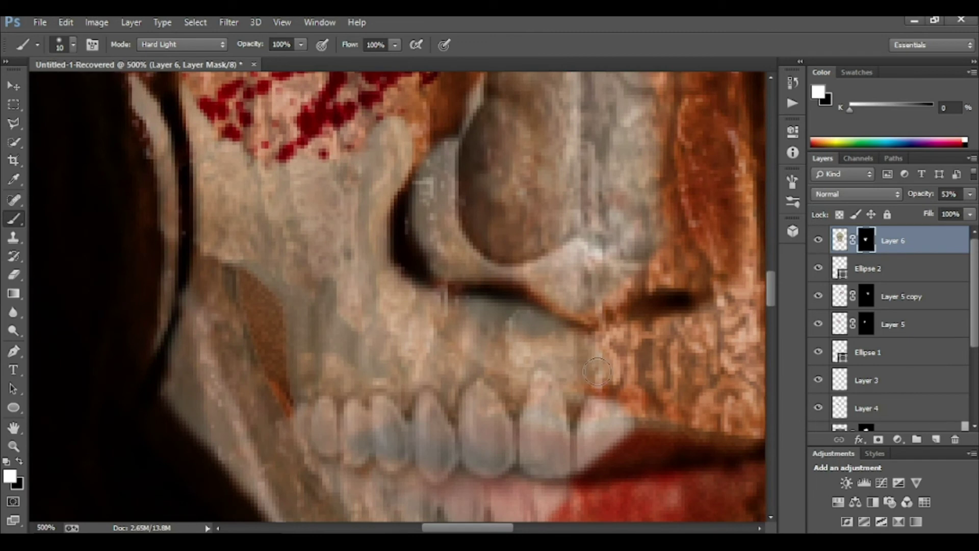
{"action": "left_click", "coordinate": [73, 45]}
{"action": "double_click", "coordinate": [129, 74]}
{"action": "type", "text": "3"}
{"action": "key", "text": "Return"}
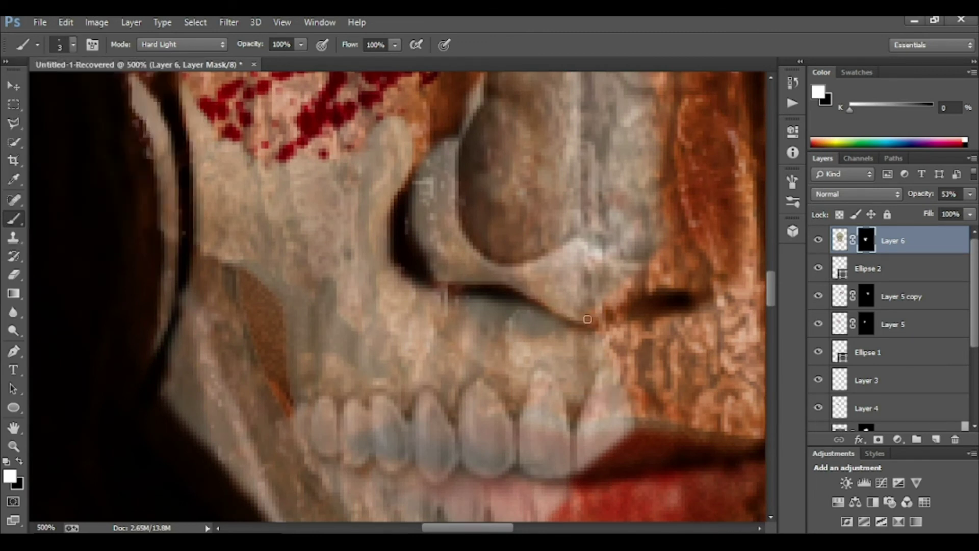
{"action": "key", "text": "ctrl+minus"}
{"action": "key", "text": "ctrl+minus"}
{"action": "key", "text": "ctrl+minus"}
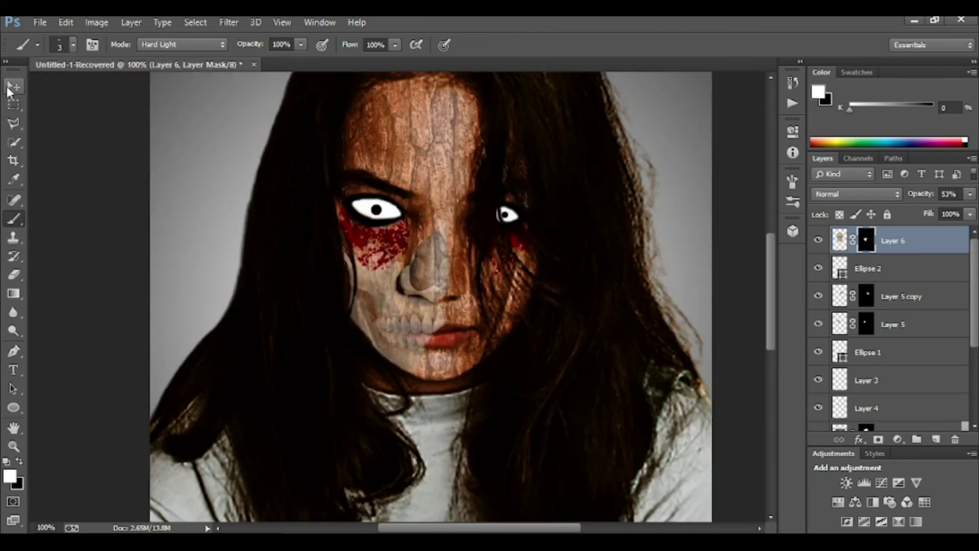
{"action": "left_click", "coordinate": [14, 85]}
Step: Apply Levels to the skull pixels with black input 45 and midtone about 0.69
{"action": "left_click", "coordinate": [839, 239]}
{"action": "key", "text": "ctrl+l"}
{"action": "left_click_drag", "start_coordinate": [753, 246], "coordinate": [781, 247]}
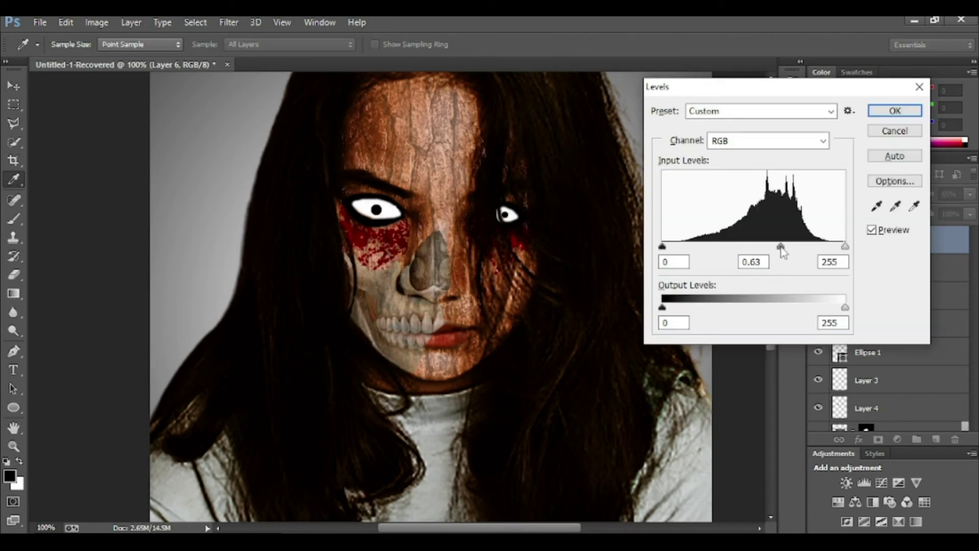
{"action": "left_click_drag", "start_coordinate": [662, 247], "coordinate": [694, 247]}
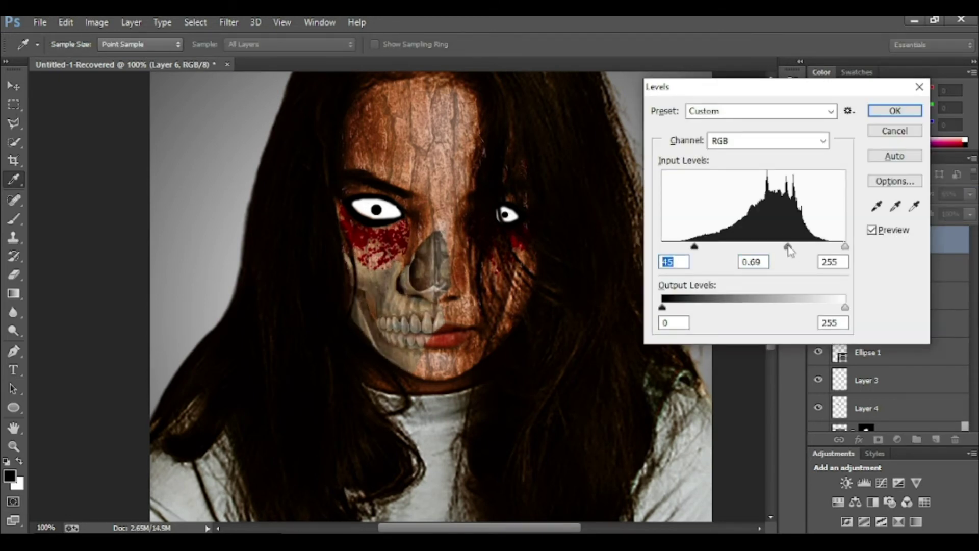
{"action": "left_click", "coordinate": [895, 111]}
Step: Return to the skull mask with the Brush and white as the painting colour
{"action": "left_click", "coordinate": [866, 240]}
{"action": "key", "text": "b"}
{"action": "key", "text": "x"}
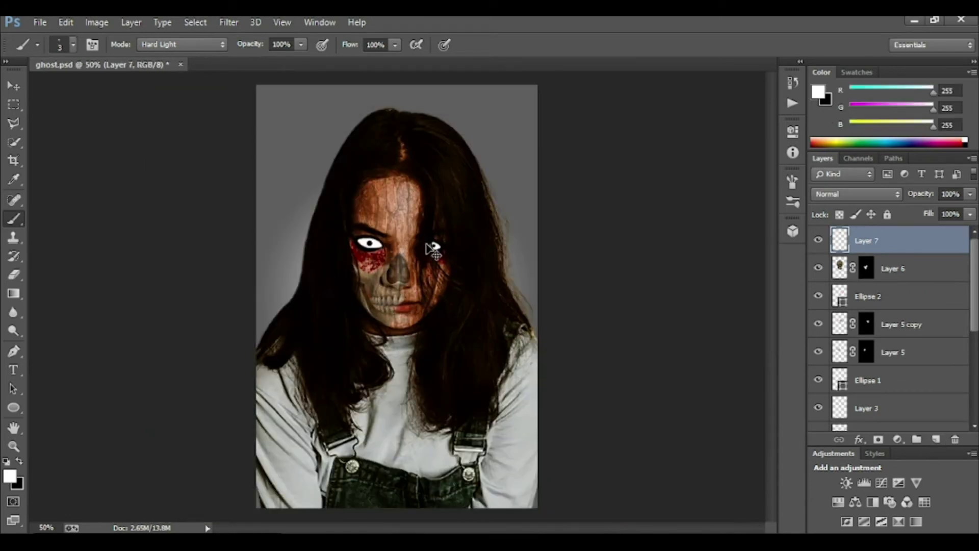
Step: Paint a black 20 px cross on the girl's forehead on Layer 7
{"action": "key", "text": "ctrl+plus"}
{"action": "key", "text": "ctrl+plus"}
{"action": "key", "text": "ctrl+plus"}
{"action": "left_click_drag", "start_coordinate": [356, 167], "coordinate": [360, 357]}
{"action": "key", "text": "x"}
{"action": "left_click", "coordinate": [73, 45]}
{"action": "left_click_drag", "start_coordinate": [383, 136], "coordinate": [449, 167]}
{"action": "left_click_drag", "start_coordinate": [376, 163], "coordinate": [449, 194]}
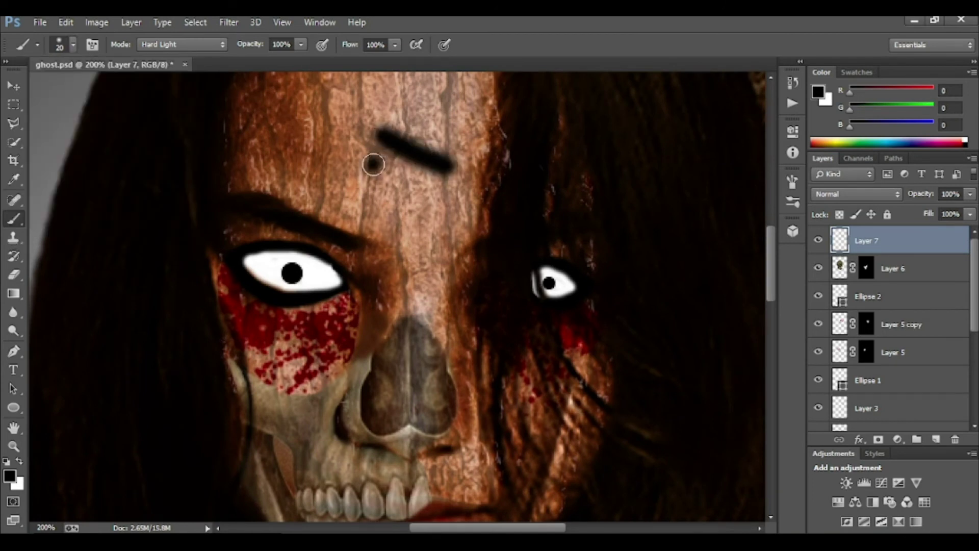
{"action": "mouse_move", "coordinate": [439, 123]}
{"action": "left_mouse_down"}
{"action": "mouse_move", "coordinate": [406, 183]}
{"action": "mouse_move", "coordinate": [405, 210]}
{"action": "left_mouse_up"}
Step: Set the cross layer's blend mode to Multiply and its opacity to 80%
{"action": "left_click", "coordinate": [13, 85]}
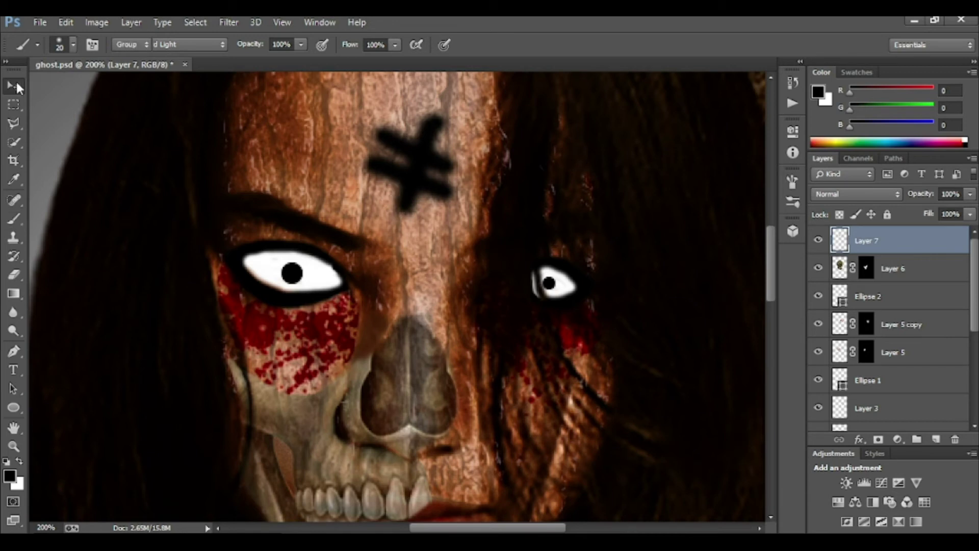
{"action": "left_click", "coordinate": [857, 194]}
{"action": "left_click", "coordinate": [839, 65]}
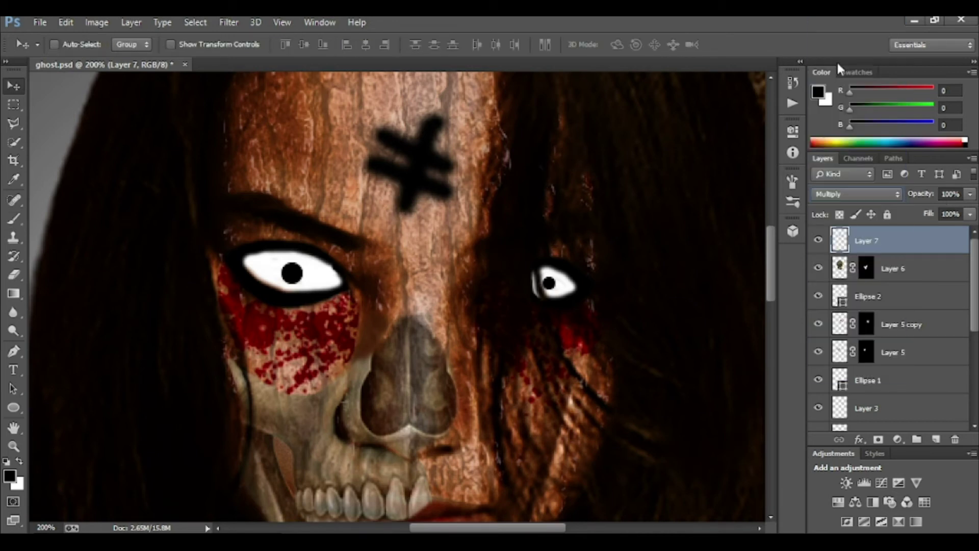
{"action": "left_click", "coordinate": [971, 194]}
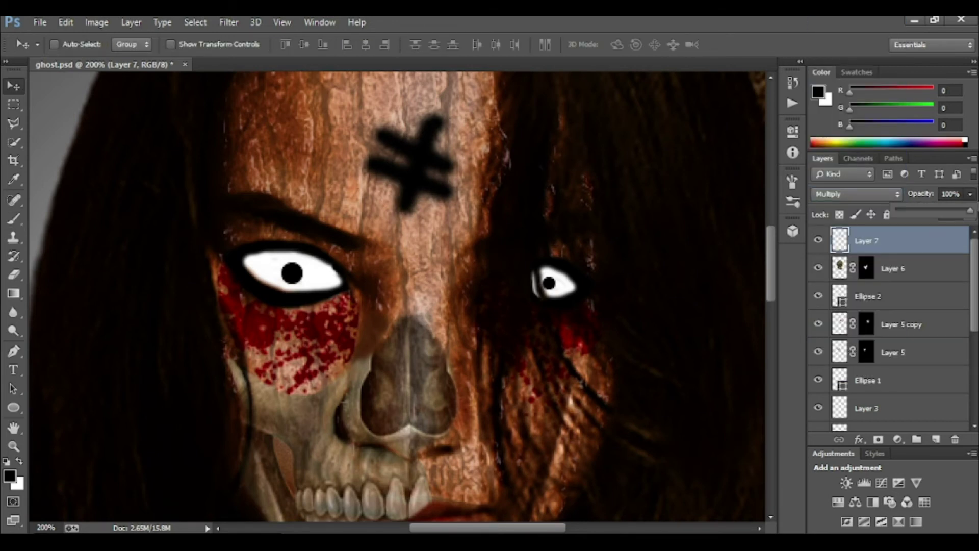
{"action": "left_click_drag", "start_coordinate": [958, 214], "coordinate": [961, 213]}
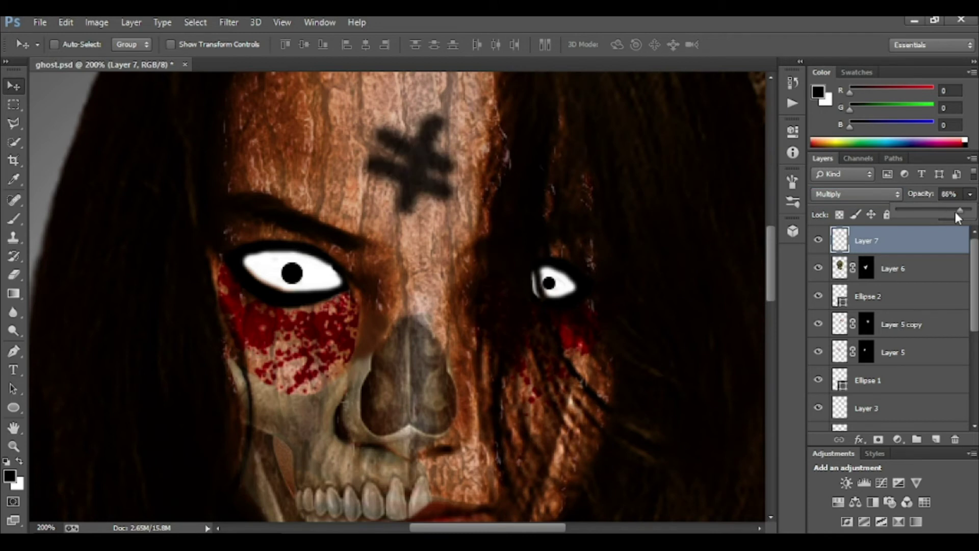
{"action": "left_click", "coordinate": [947, 194]}
{"action": "type", "text": "80"}
{"action": "key", "text": "ctrl+minus"}
{"action": "key", "text": "ctrl+minus"}
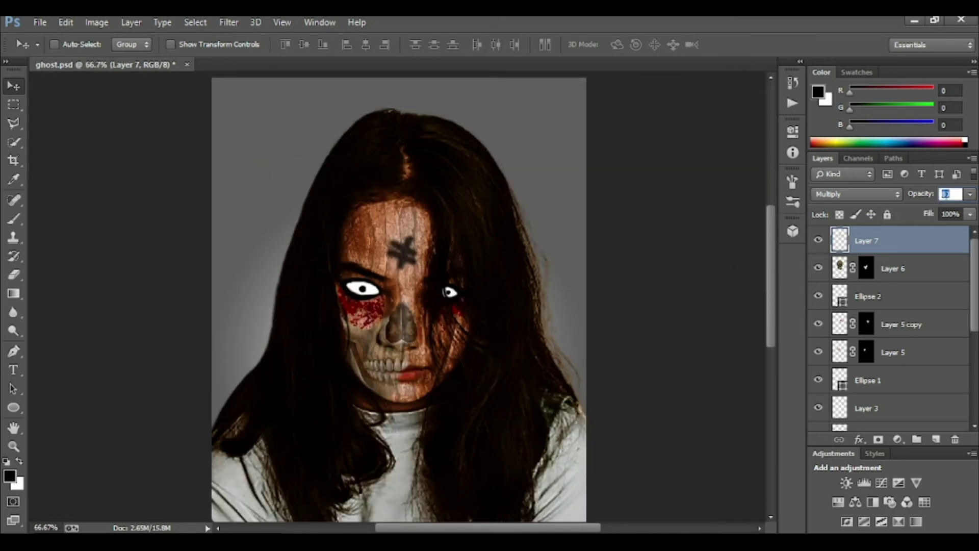
{"action": "type", "text": "20"}
{"action": "type", "text": "75"}
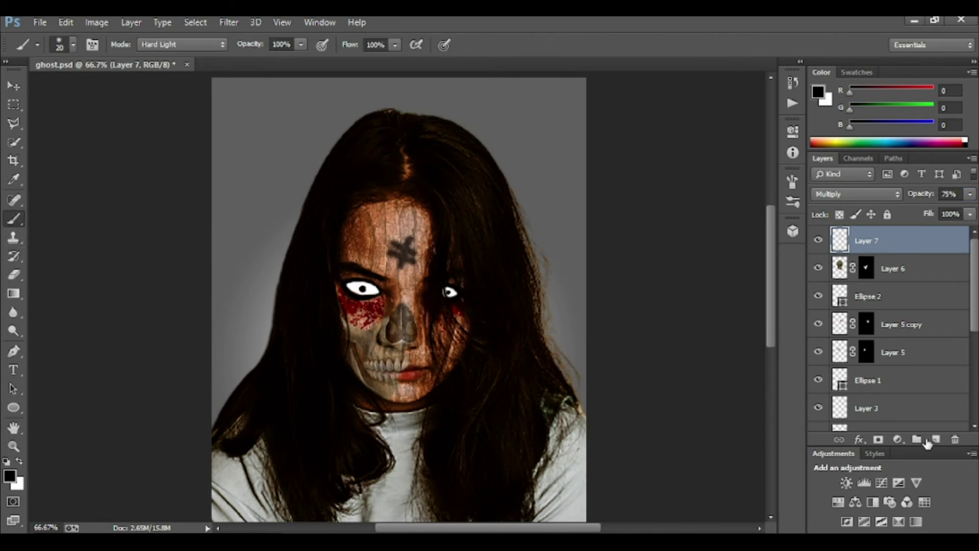
Step: Select the skull, Ellipse 1–2, Layer 5 copy and Layers 1–5 together
{"action": "left_click", "coordinate": [944, 269], "text": "ctrl"}
{"action": "left_click", "coordinate": [925, 306], "text": "ctrl"}
{"action": "left_click", "coordinate": [923, 325], "text": "ctrl"}
{"action": "left_click", "coordinate": [921, 352], "text": "ctrl"}
{"action": "left_click", "coordinate": [918, 380], "text": "ctrl"}
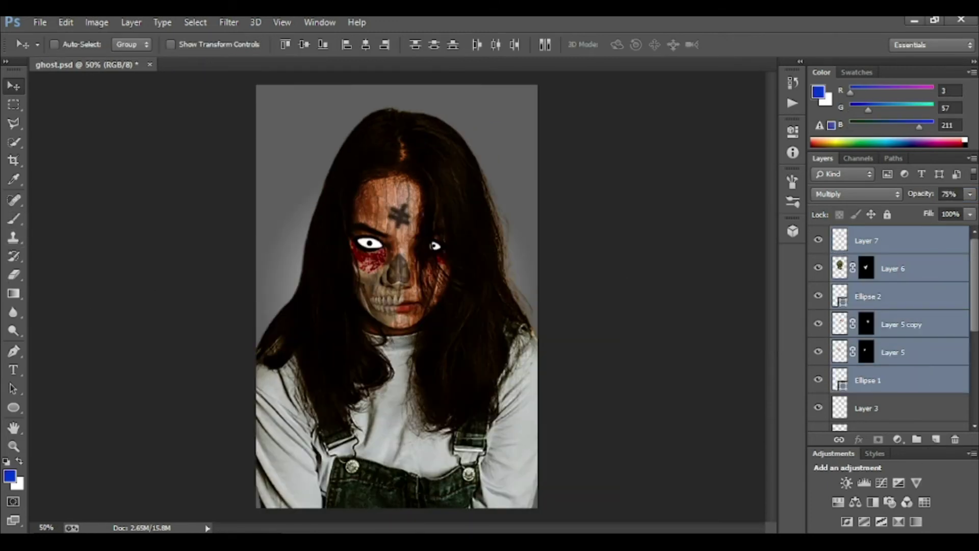
{"action": "scroll", "coordinate": [918, 306], "scroll_direction": "down", "scroll_amount": 4}
{"action": "scroll", "coordinate": [918, 286], "scroll_direction": "down", "scroll_amount": 1}
{"action": "left_click", "coordinate": [918, 280], "text": "ctrl"}
{"action": "left_click", "coordinate": [910, 314], "text": "ctrl"}
{"action": "left_click", "coordinate": [900, 340], "text": "ctrl"}
{"action": "left_click", "coordinate": [897, 388], "text": "ctrl"}
{"action": "left_click_drag", "start_coordinate": [973, 366], "coordinate": [975, 397]}
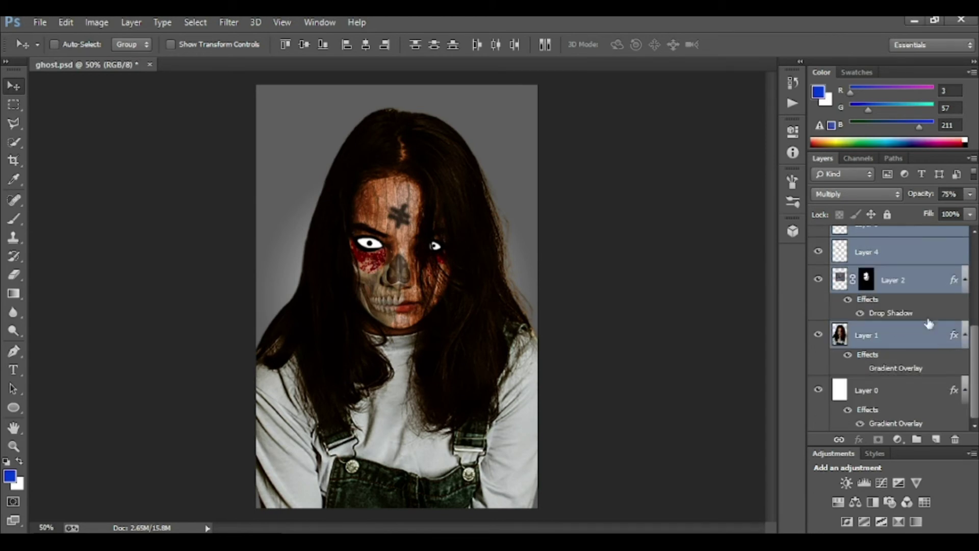
Step: Group the selected layers into a group named 'work'
{"action": "right_click", "coordinate": [905, 338]}
{"action": "left_click", "coordinate": [635, 168]}
{"action": "type", "text": "work"}
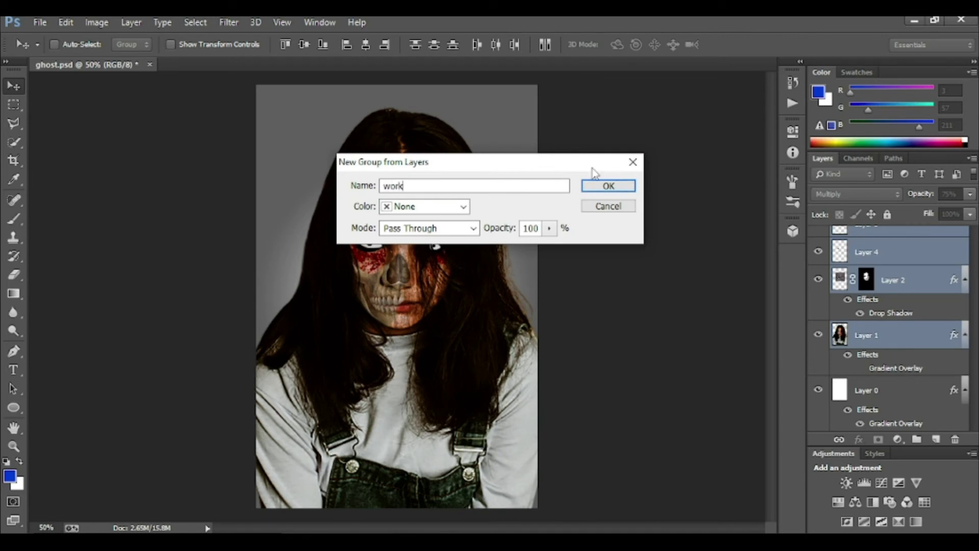
{"action": "left_click", "coordinate": [595, 186]}
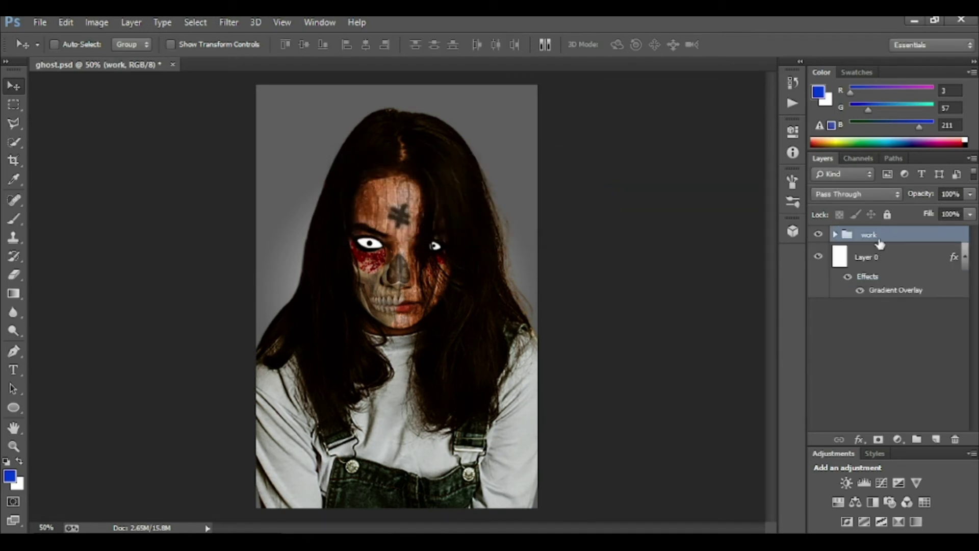
Step: Scale the work group to about 118% and reposition it on the canvas
{"action": "key", "text": "ctrl+t"}
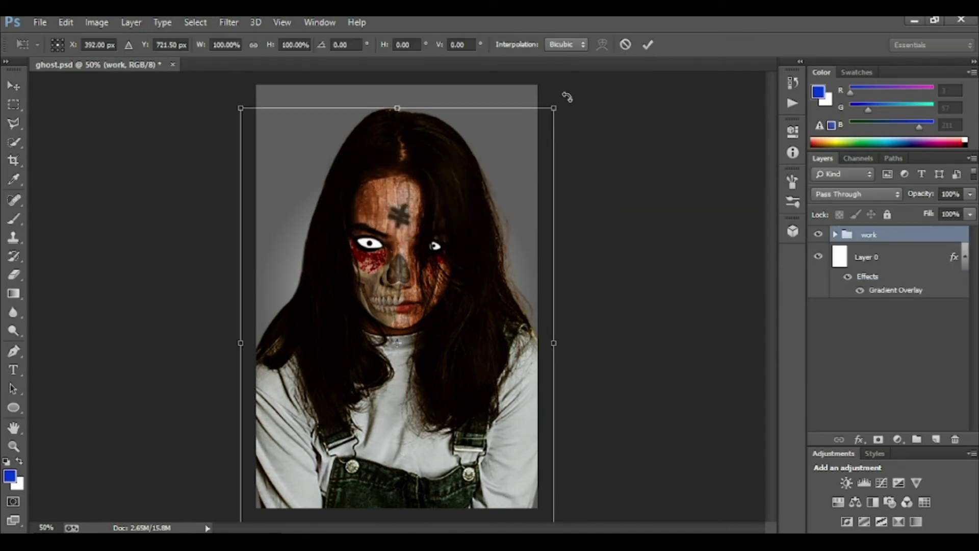
{"action": "left_click_drag", "start_coordinate": [554, 116], "coordinate": [554, 108]}
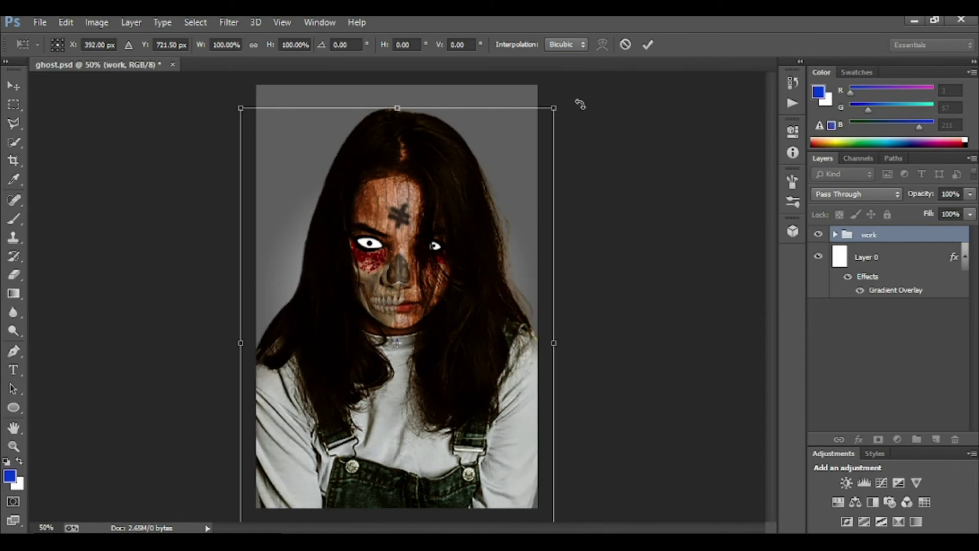
{"action": "mouse_move", "coordinate": [553, 105]}
{"action": "left_mouse_down"}
{"action": "mouse_move", "coordinate": [625, 84]}
{"action": "mouse_move", "coordinate": [663, 57]}
{"action": "left_mouse_up"}
{"action": "left_click_drag", "start_coordinate": [490, 204], "coordinate": [513, 258]}
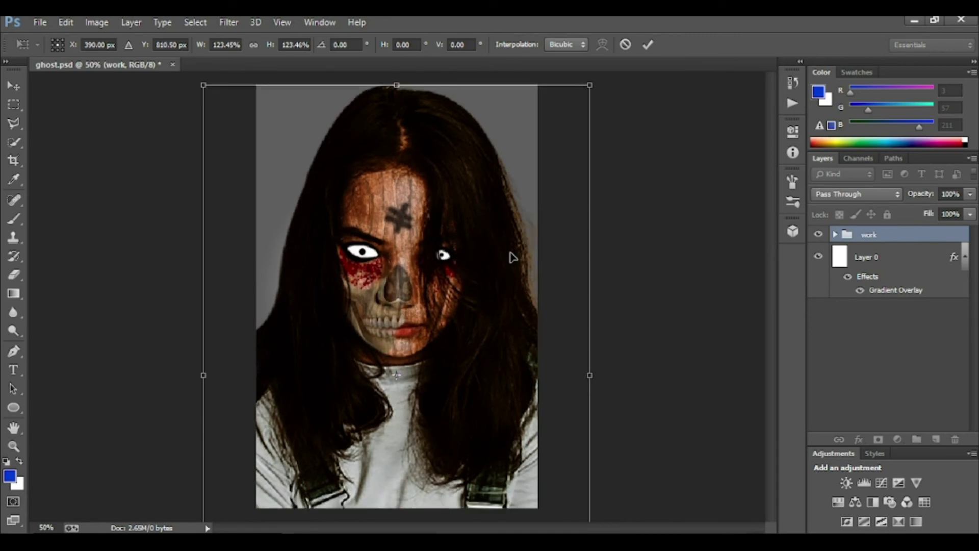
{"action": "left_click_drag", "start_coordinate": [591, 81], "coordinate": [579, 89]}
{"action": "left_click_drag", "start_coordinate": [476, 245], "coordinate": [477, 234]}
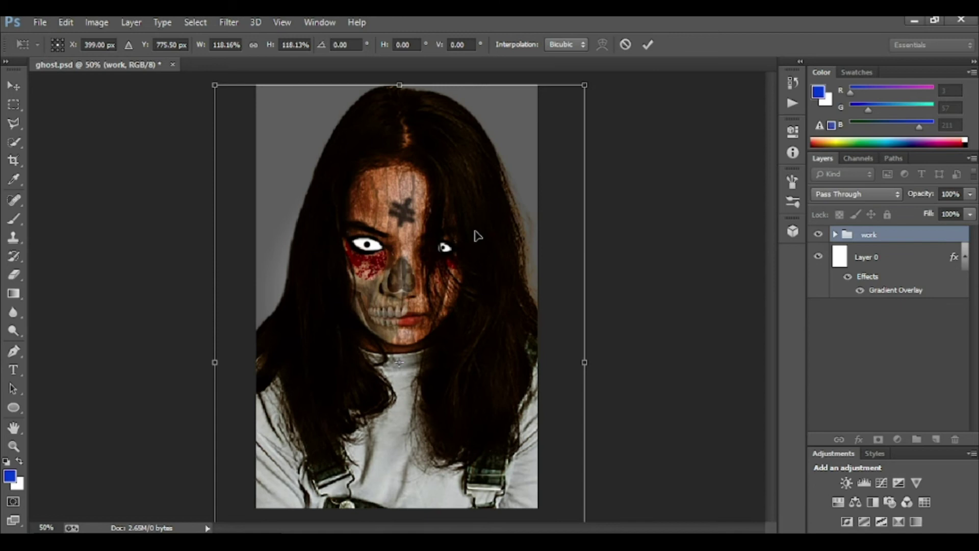
{"action": "key", "text": "Return"}
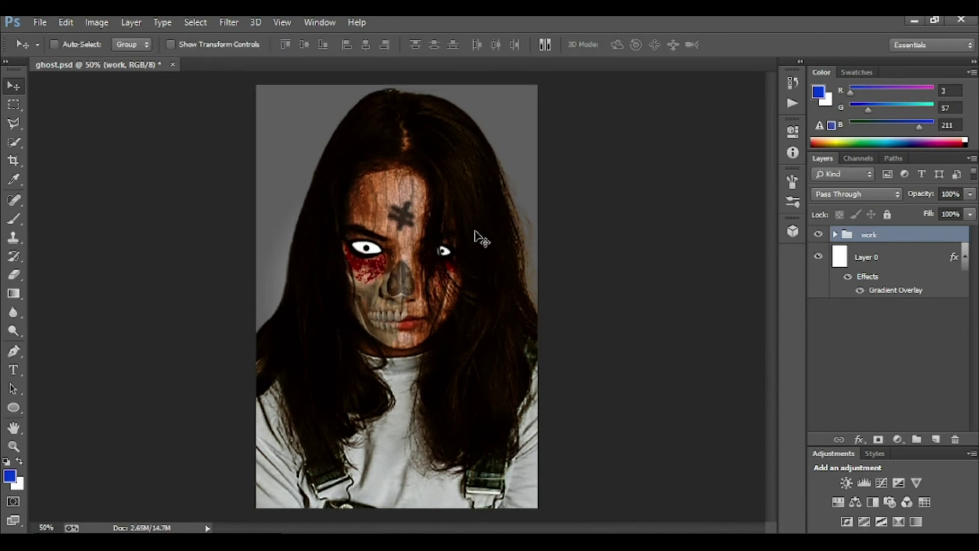
Step: Check the enlarged image, then add a new empty layer above the group
{"action": "key", "text": "ctrl+1"}
{"action": "key", "text": "ctrl+minus"}
{"action": "key", "text": "ctrl+minus"}
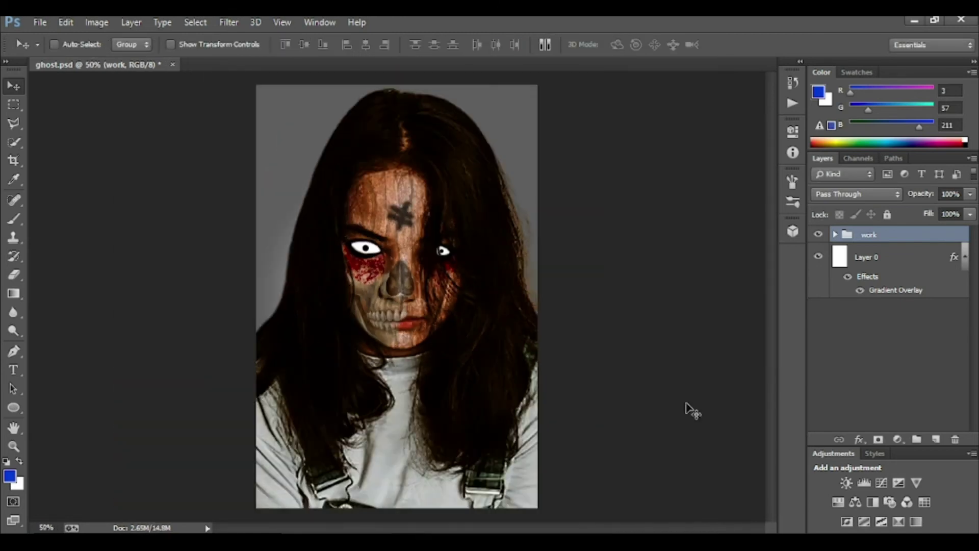
{"action": "left_click", "coordinate": [931, 441]}
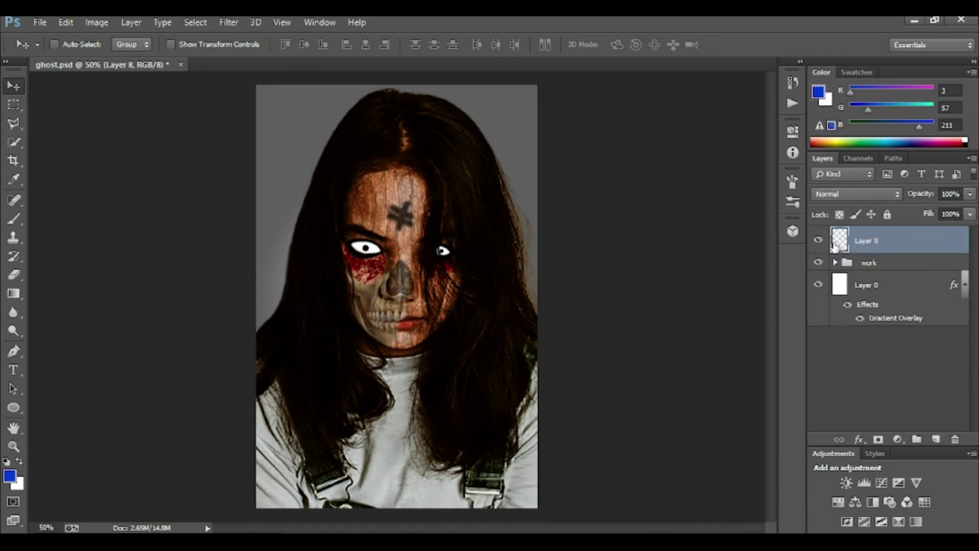
Step: Delete the empty Layer 8 and select Layer 1 inside the expanded work group
{"action": "left_click_drag", "start_coordinate": [840, 246], "coordinate": [842, 241]}
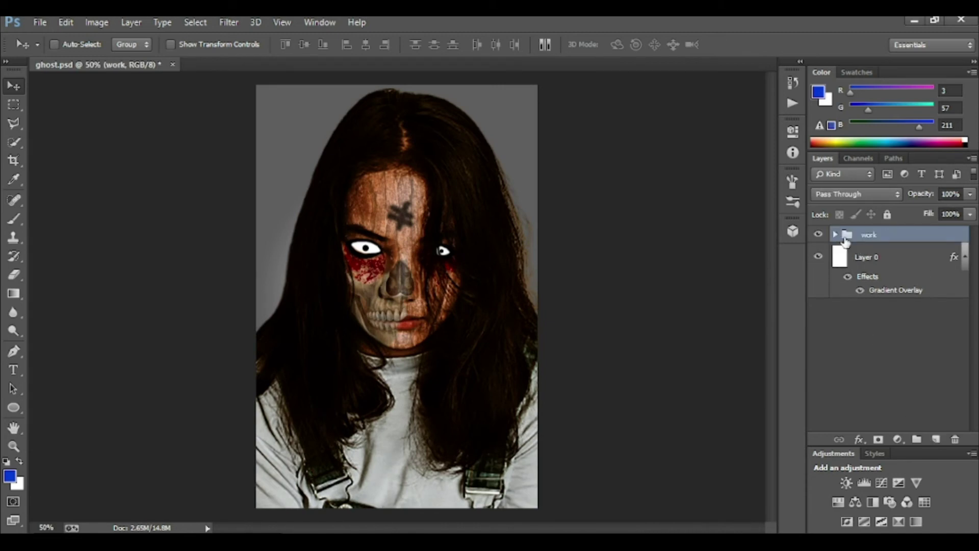
{"action": "left_click", "coordinate": [836, 234]}
{"action": "scroll", "coordinate": [847, 347], "scroll_direction": "down", "scroll_amount": 3}
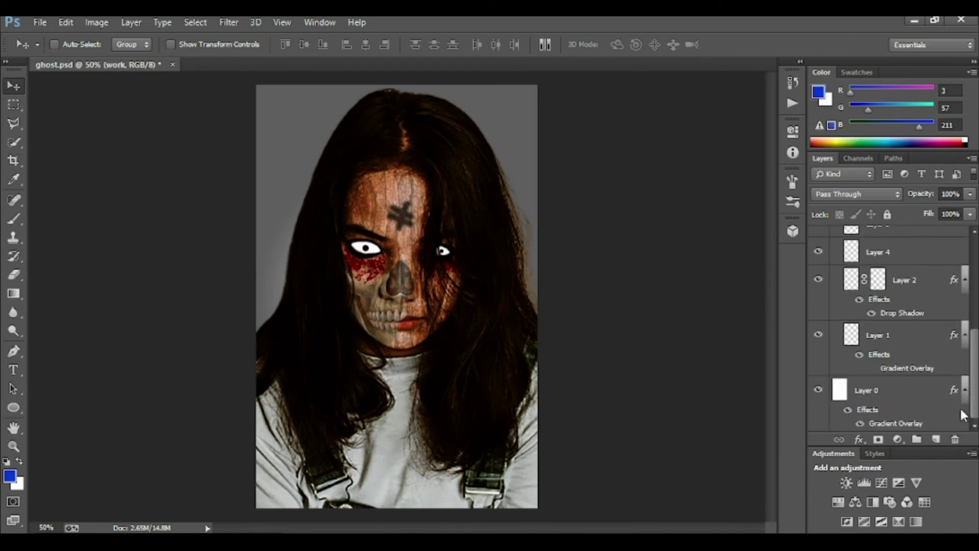
{"action": "left_click", "coordinate": [852, 338]}
Step: Begin a Polygonal Lasso outline of the clothing along the hair edge
{"action": "key", "text": "l"}
{"action": "key", "text": "ctrl+plus"}
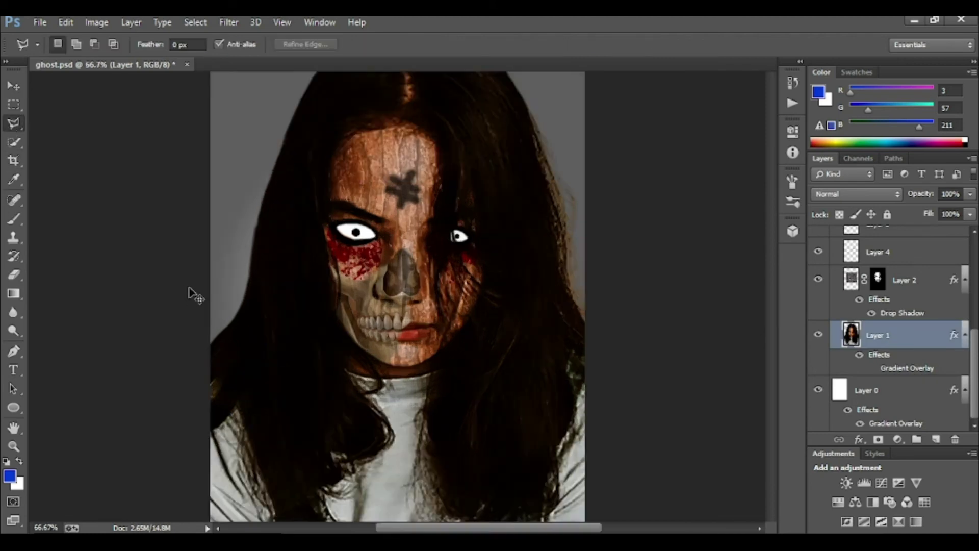
{"action": "key", "text": "ctrl+plus"}
{"action": "key", "text": "ctrl+plus"}
{"action": "key", "text": "ctrl+plus"}
{"action": "mouse_move", "coordinate": [198, 293]}
{"action": "left_mouse_down"}
{"action": "mouse_move", "coordinate": [321, 206]}
{"action": "mouse_move", "coordinate": [262, 376]}
{"action": "mouse_move", "coordinate": [590, 267]}
{"action": "left_mouse_up"}
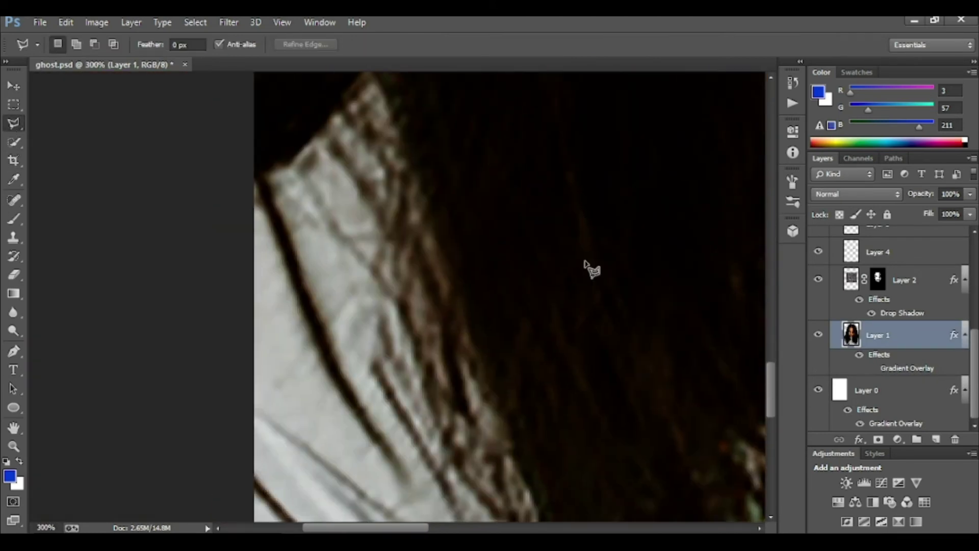
{"action": "key", "text": "ctrl+minus"}
{"action": "left_click", "coordinate": [370, 153]}
{"action": "left_click", "coordinate": [430, 97]}
{"action": "left_click", "coordinate": [540, 398]}
{"action": "left_click", "coordinate": [500, 323]}
{"action": "left_click", "coordinate": [603, 226]}
{"action": "left_click", "coordinate": [647, 202]}
{"action": "left_click", "coordinate": [680, 174]}
{"action": "left_click", "coordinate": [636, 102]}
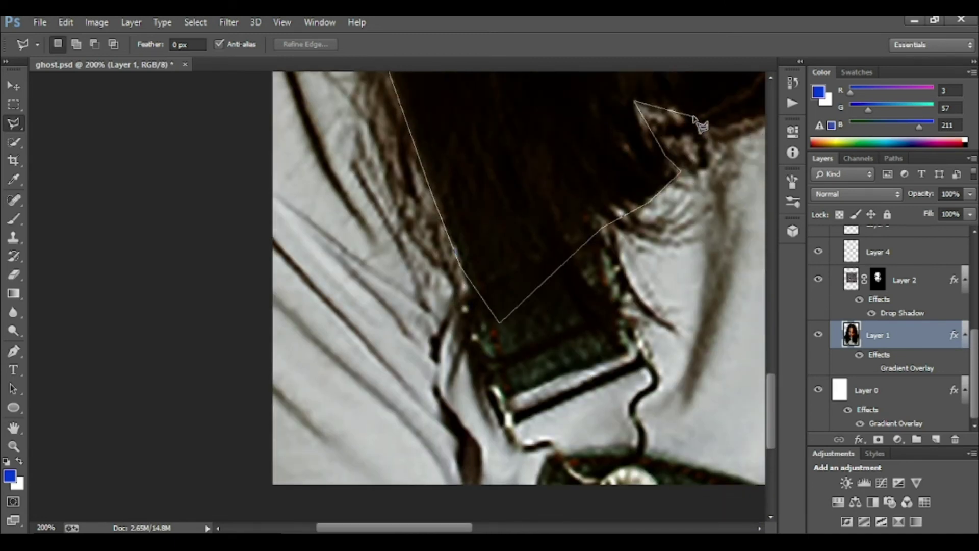
{"action": "left_click", "coordinate": [722, 126]}
{"action": "left_click", "coordinate": [485, 150]}
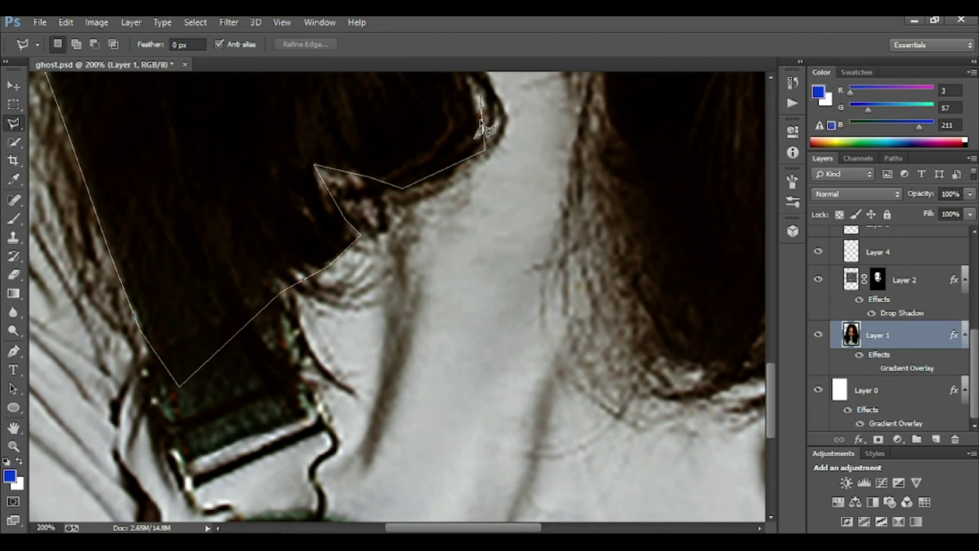
Step: Complete the clothing outline around the collar, down the hair and along the image bottom
{"action": "scroll", "coordinate": [459, 127], "scroll_direction": "up", "scroll_amount": 5}
{"action": "left_click", "coordinate": [475, 245]}
{"action": "left_click", "coordinate": [357, 73]}
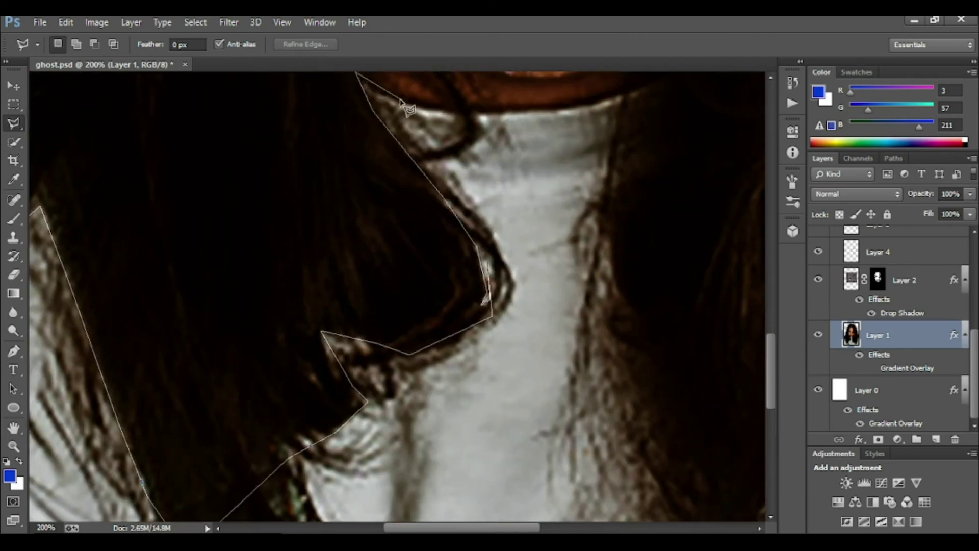
{"action": "left_click_drag", "start_coordinate": [596, 120], "coordinate": [461, 332]}
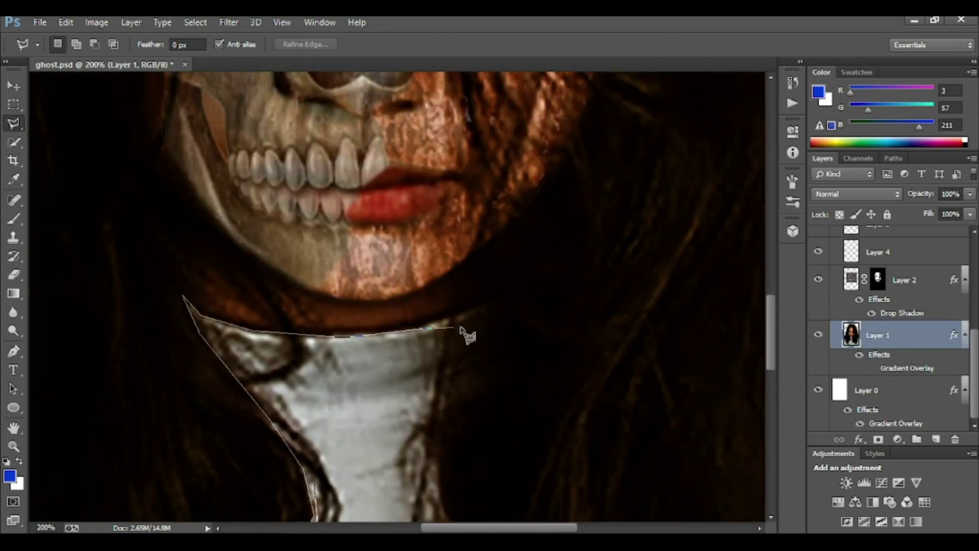
{"action": "scroll", "coordinate": [461, 319], "scroll_direction": "down", "scroll_amount": 6}
{"action": "left_click", "coordinate": [356, 225]}
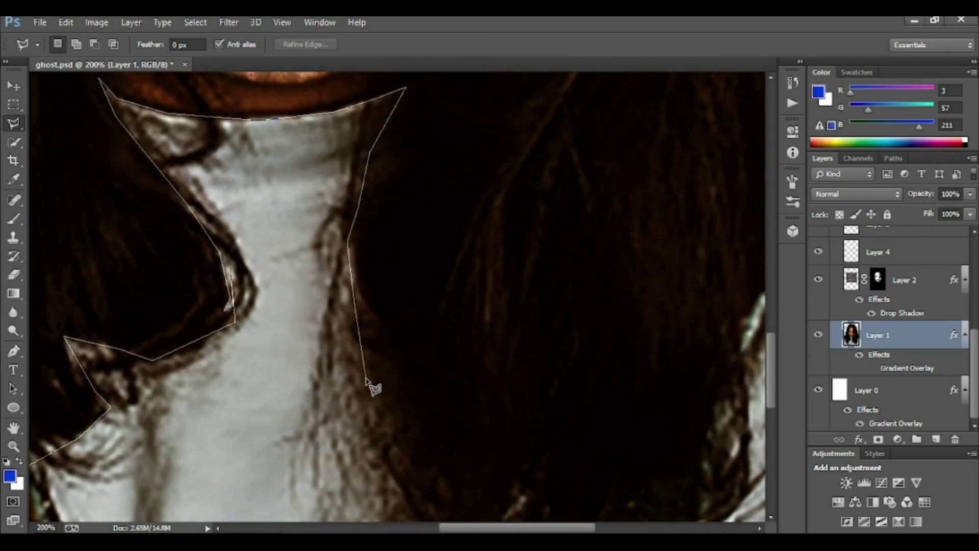
{"action": "left_click", "coordinate": [376, 389]}
{"action": "scroll", "coordinate": [376, 389], "scroll_direction": "down", "scroll_amount": 4}
{"action": "left_click", "coordinate": [397, 321]}
{"action": "left_click", "coordinate": [428, 339]}
{"action": "left_click", "coordinate": [482, 351]}
{"action": "left_click", "coordinate": [576, 308]}
{"action": "left_click", "coordinate": [656, 308]}
{"action": "left_click", "coordinate": [696, 278]}
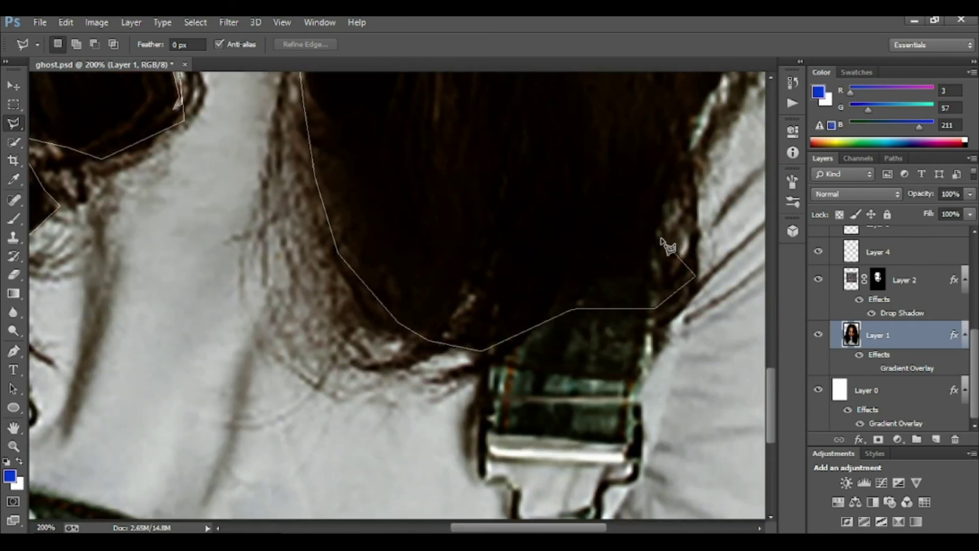
{"action": "left_click", "coordinate": [653, 224]}
{"action": "scroll", "coordinate": [667, 278], "scroll_direction": "up", "scroll_amount": 5}
{"action": "left_click", "coordinate": [706, 260]}
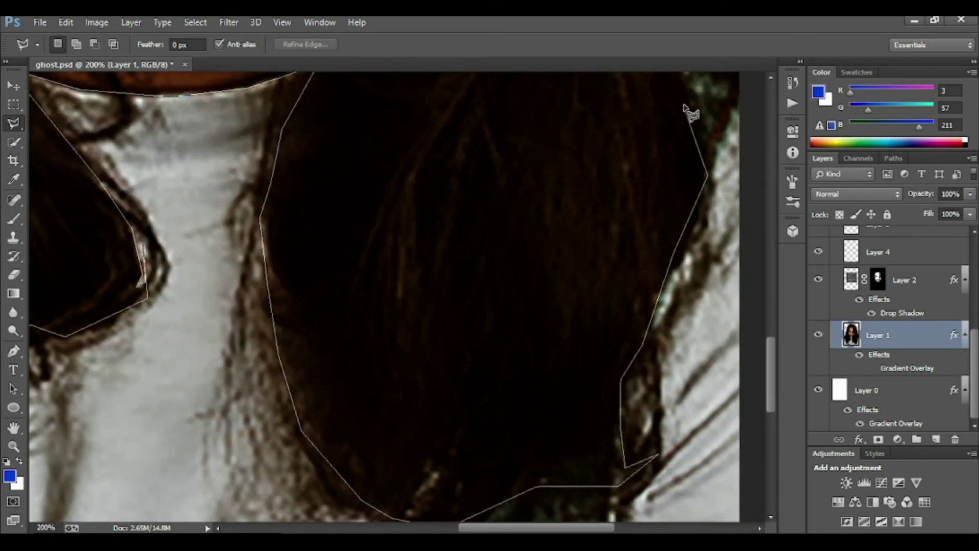
{"action": "scroll", "coordinate": [694, 319], "scroll_direction": "up", "scroll_amount": 5}
{"action": "left_click", "coordinate": [700, 250]}
{"action": "scroll", "coordinate": [744, 273], "scroll_direction": "down", "scroll_amount": 5}
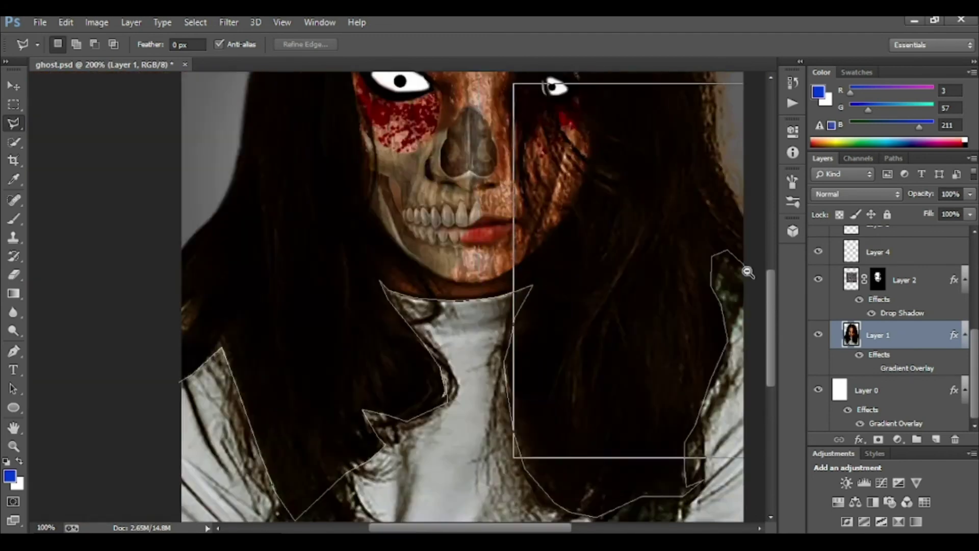
{"action": "left_click", "coordinate": [510, 438]}
{"action": "left_click", "coordinate": [273, 452]}
{"action": "left_click", "coordinate": [291, 395]}
Step: Darken the selected clothing with Levels 33, 0.47, 255, then deselect
{"action": "key", "text": "ctrl+l"}
{"action": "left_click_drag", "start_coordinate": [662, 246], "coordinate": [689, 247]}
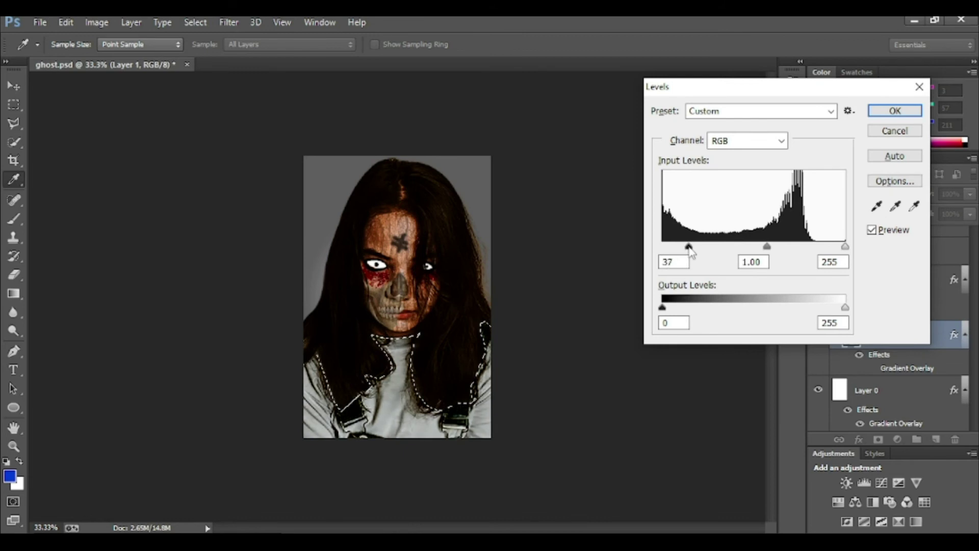
{"action": "mouse_move", "coordinate": [767, 248]}
{"action": "left_mouse_down"}
{"action": "mouse_move", "coordinate": [833, 247]}
{"action": "mouse_move", "coordinate": [773, 247]}
{"action": "left_mouse_up"}
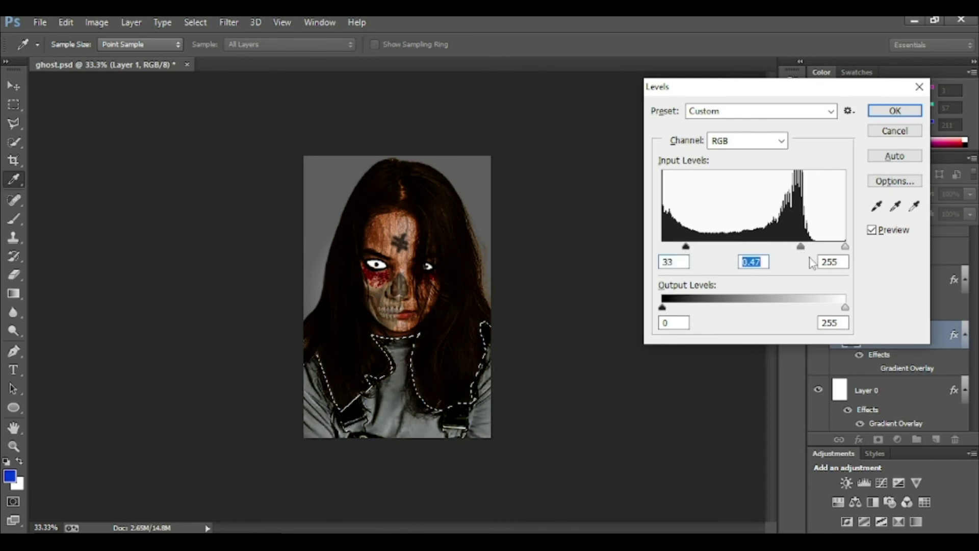
{"action": "key", "text": "Return"}
{"action": "key", "text": "ctrl+d"}
{"action": "key", "text": "ctrl+plus"}
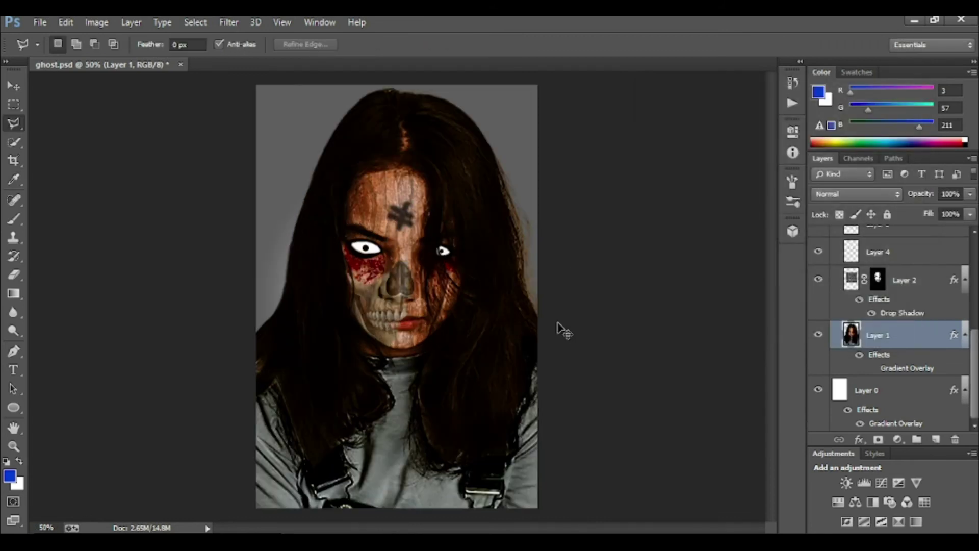
Step: Select the collar buckle bar beneath the chin with the Polygonal Lasso
{"action": "key", "text": "ctrl+plus"}
{"action": "key", "text": "ctrl+plus"}
{"action": "key", "text": "ctrl+plus"}
{"action": "scroll", "coordinate": [554, 350], "scroll_direction": "down", "scroll_amount": 5}
{"action": "left_click_drag", "start_coordinate": [530, 304], "coordinate": [500, 278]}
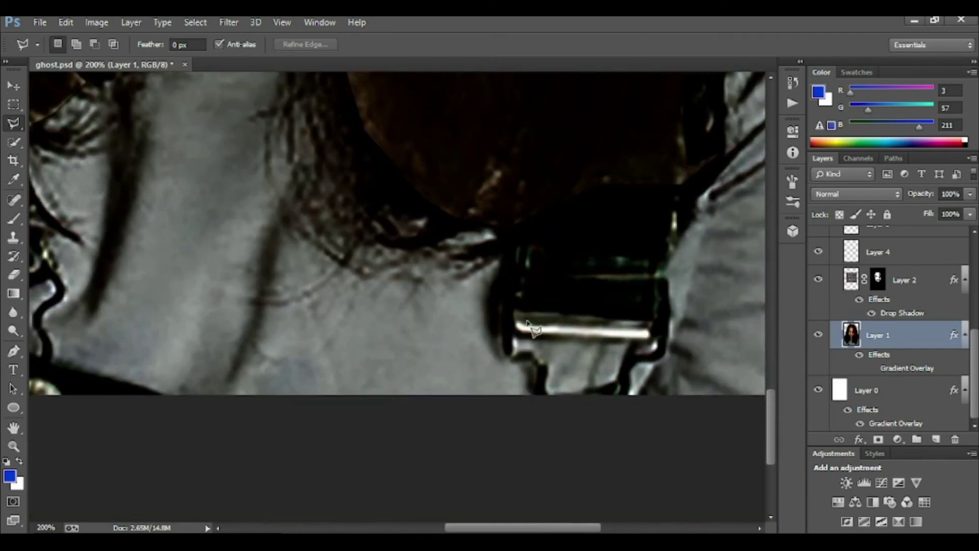
{"action": "left_click", "coordinate": [651, 327]}
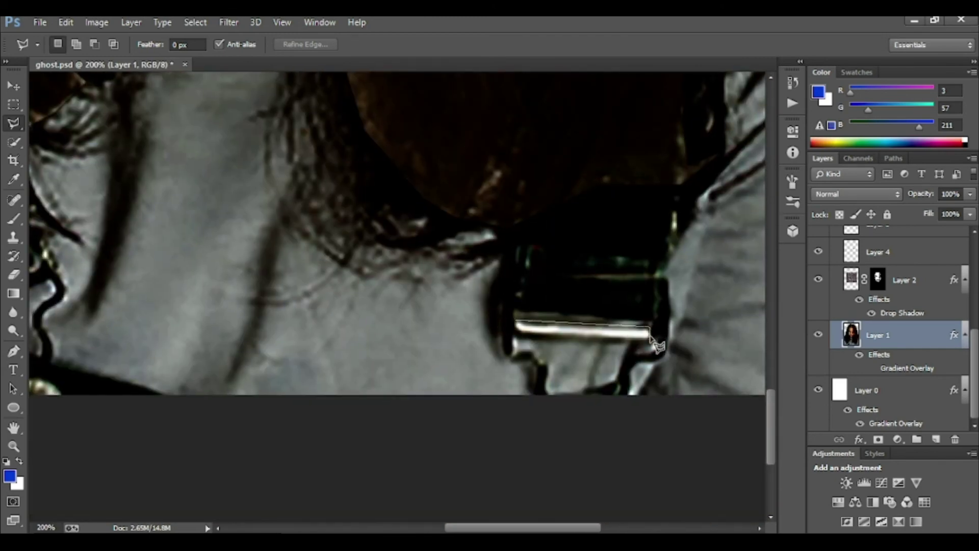
{"action": "left_click", "coordinate": [645, 341]}
{"action": "left_click", "coordinate": [514, 326]}
{"action": "scroll", "coordinate": [516, 343], "scroll_direction": "left", "scroll_amount": 5}
{"action": "scroll", "coordinate": [275, 287], "scroll_direction": "left", "scroll_amount": 2}
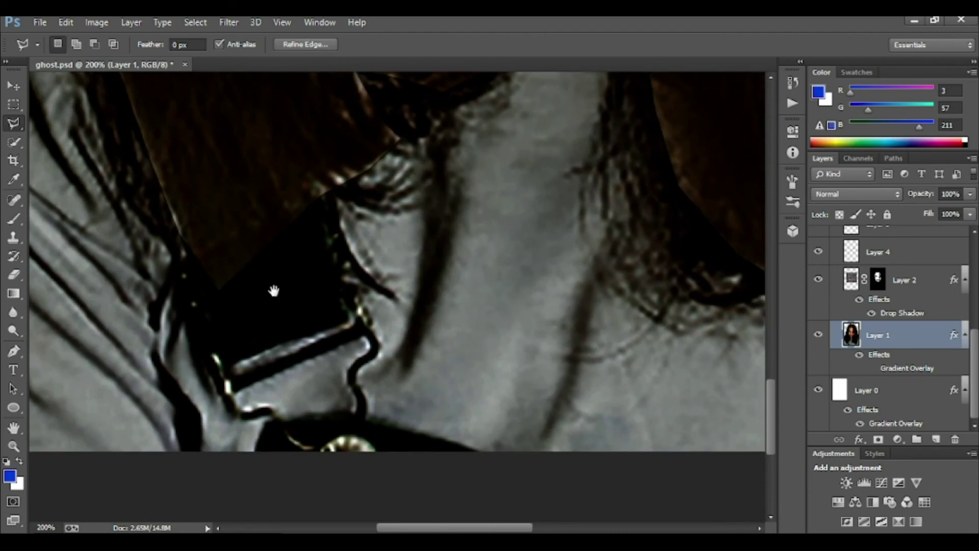
Step: Outline the hair beside the neck and along the collar line
{"action": "left_click", "coordinate": [232, 394]}
{"action": "scroll", "coordinate": [215, 362], "scroll_direction": "up", "scroll_amount": 3}
{"action": "scroll", "coordinate": [260, 268], "scroll_direction": "right", "scroll_amount": 2}
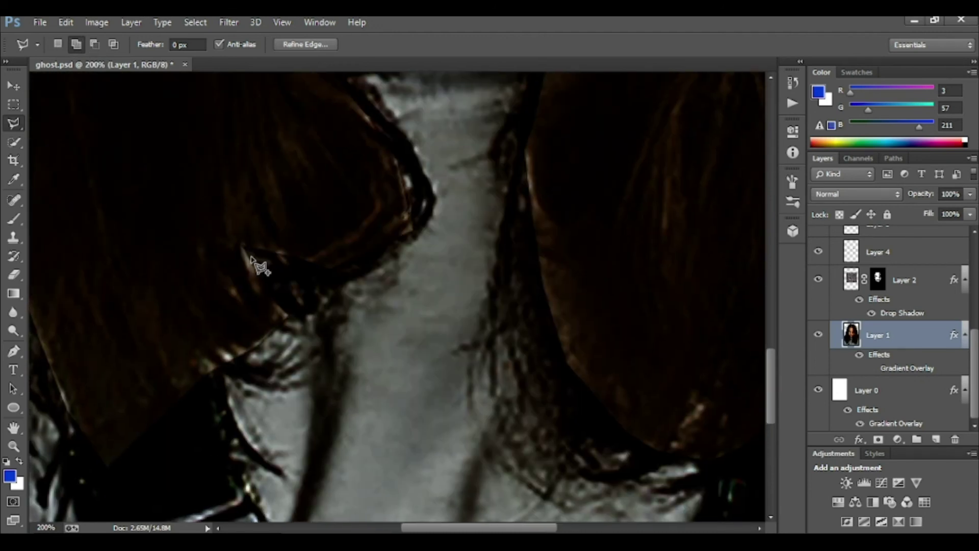
{"action": "left_click", "coordinate": [238, 248]}
{"action": "left_click", "coordinate": [257, 291]}
{"action": "left_click", "coordinate": [244, 242]}
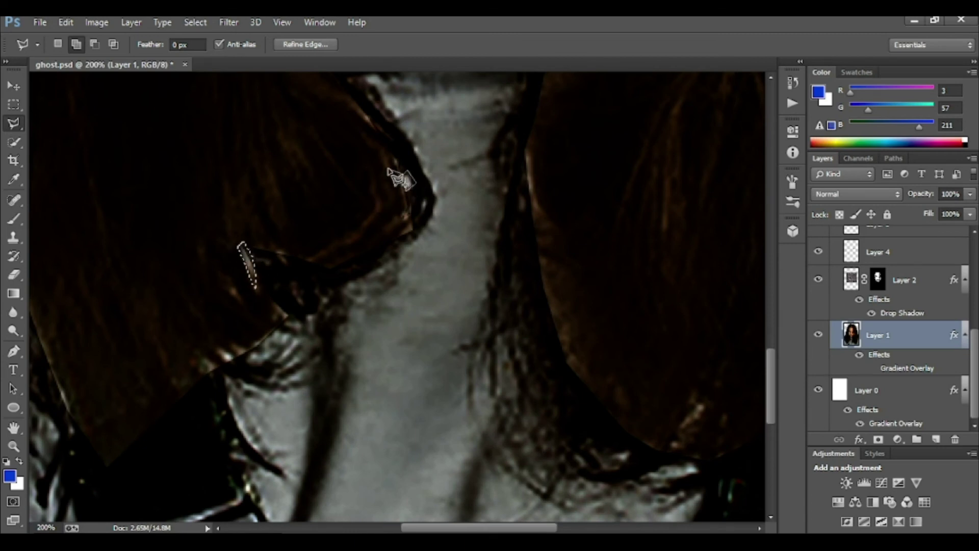
{"action": "double_click", "coordinate": [407, 180]}
{"action": "left_click", "coordinate": [227, 361]}
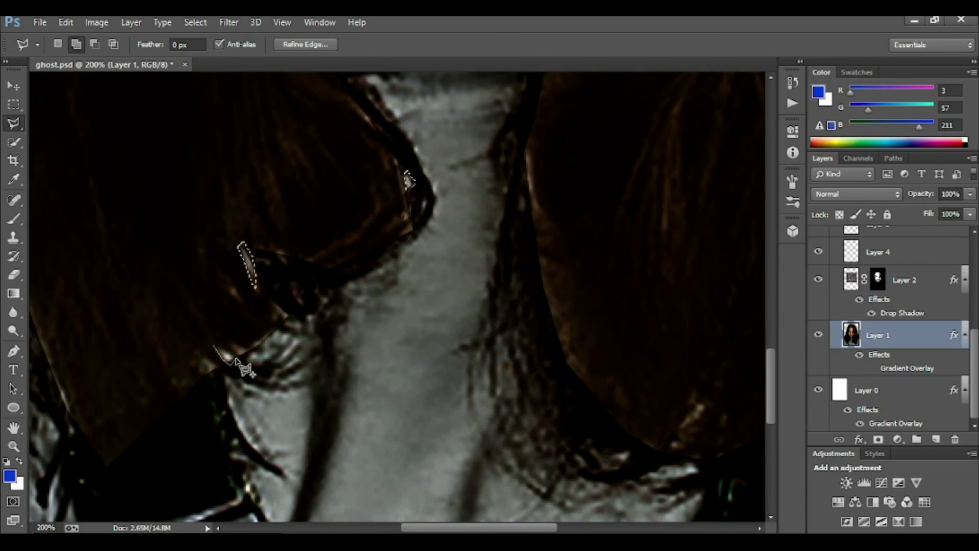
{"action": "scroll", "coordinate": [229, 301], "scroll_direction": "up", "scroll_amount": 5}
{"action": "scroll", "coordinate": [250, 204], "scroll_direction": "right", "scroll_amount": 3}
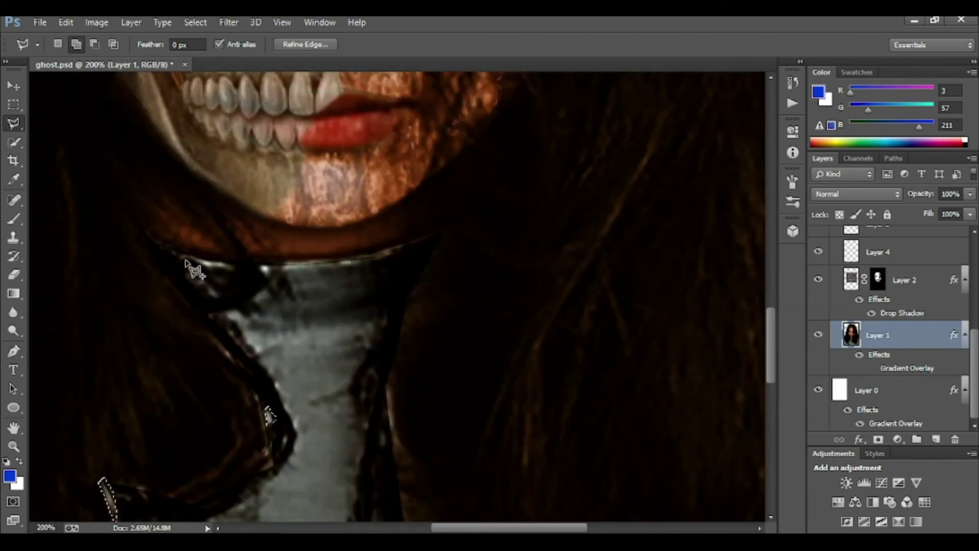
{"action": "left_click", "coordinate": [187, 255]}
{"action": "left_click", "coordinate": [262, 267]}
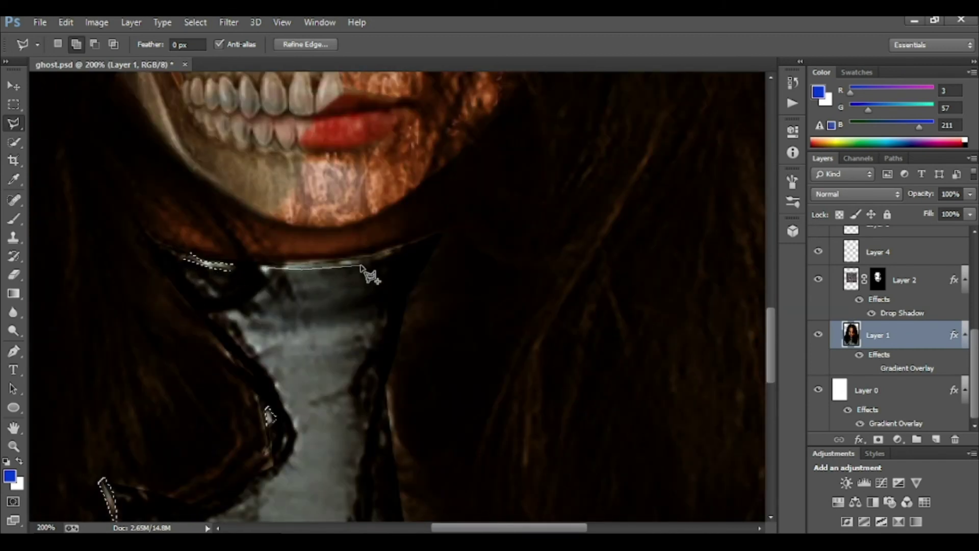
{"action": "left_click", "coordinate": [401, 248]}
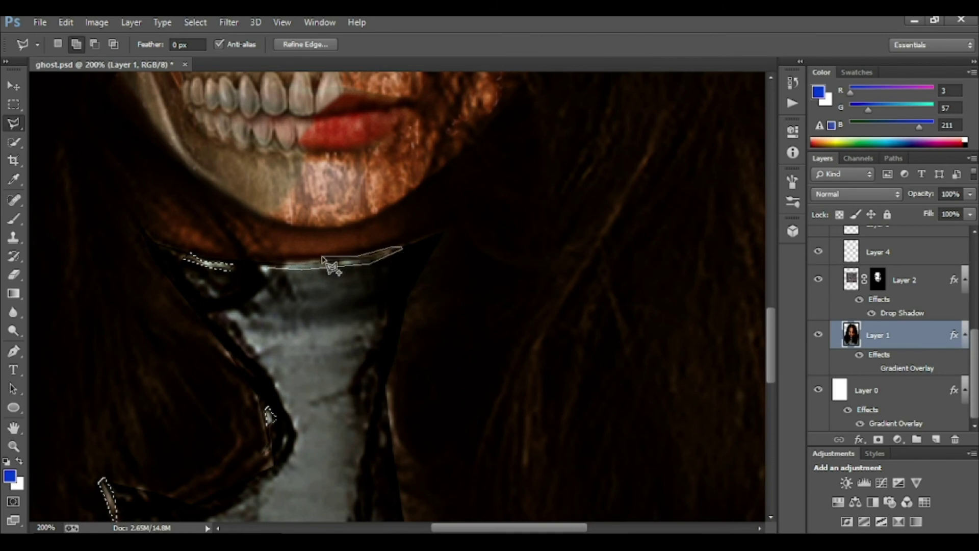
{"action": "left_click", "coordinate": [265, 269]}
Step: Darken the selection with a Levels midtone of 0.21 (0, 0.21, 255)
{"action": "key", "text": "ctrl+minus"}
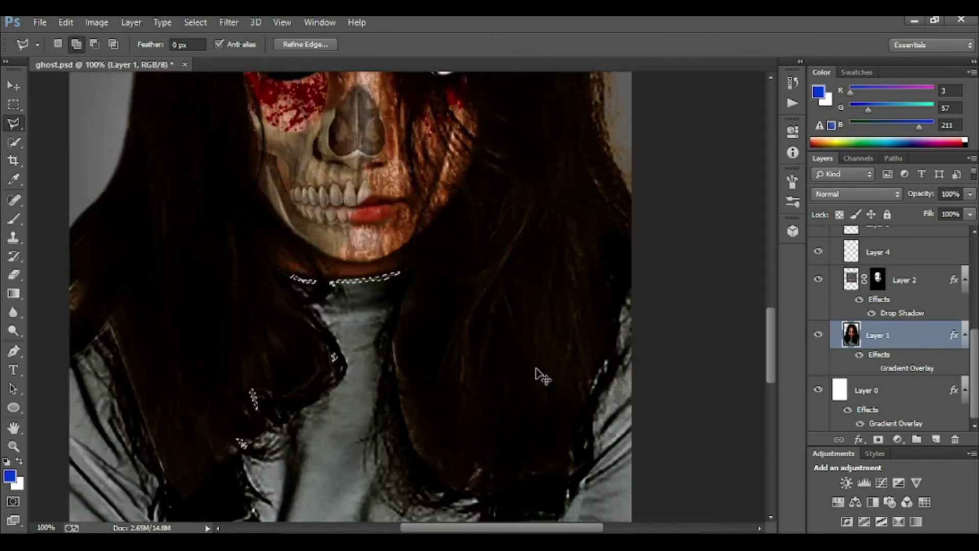
{"action": "key", "text": "ctrl+minus"}
{"action": "key", "text": "ctrl+minus"}
{"action": "key", "text": "ctrl+l"}
{"action": "left_click_drag", "start_coordinate": [753, 246], "coordinate": [780, 249]}
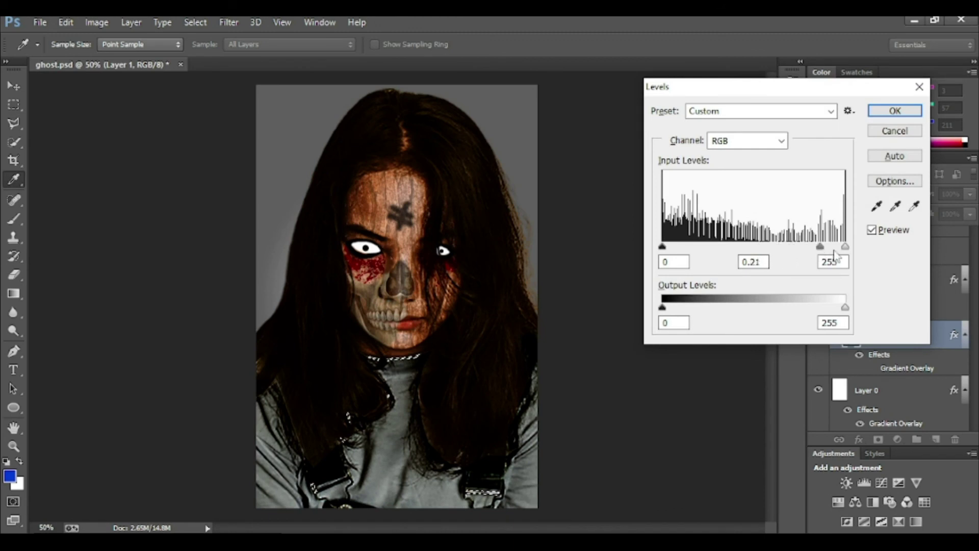
{"action": "left_click", "coordinate": [917, 109]}
{"action": "left_click", "coordinate": [58, 44]}
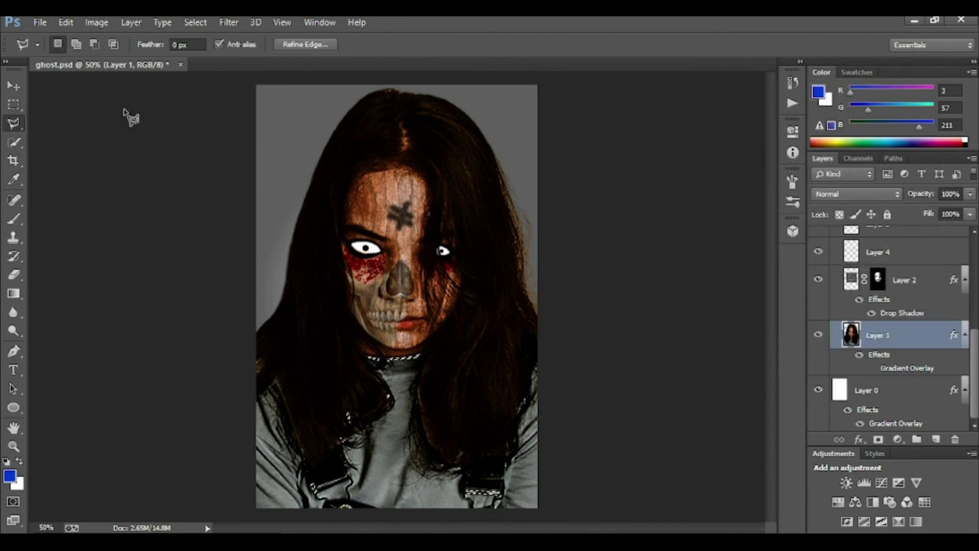
Step: Dismiss the no-pixels warning, collapse the work group and select background Layer 0
{"action": "left_click", "coordinate": [653, 259]}
{"action": "key", "text": "ctrl+minus"}
{"action": "left_click", "coordinate": [568, 271]}
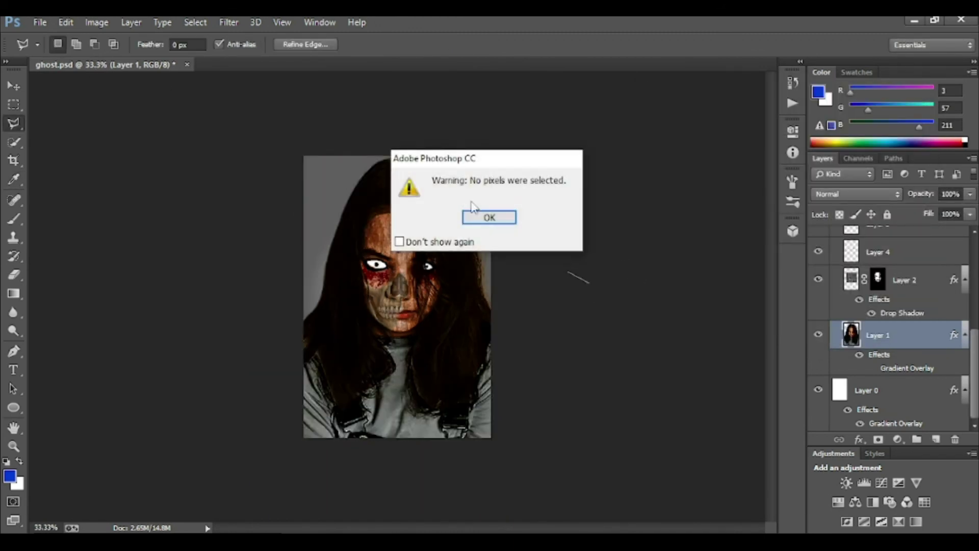
{"action": "key", "text": "Return"}
{"action": "key", "text": "v"}
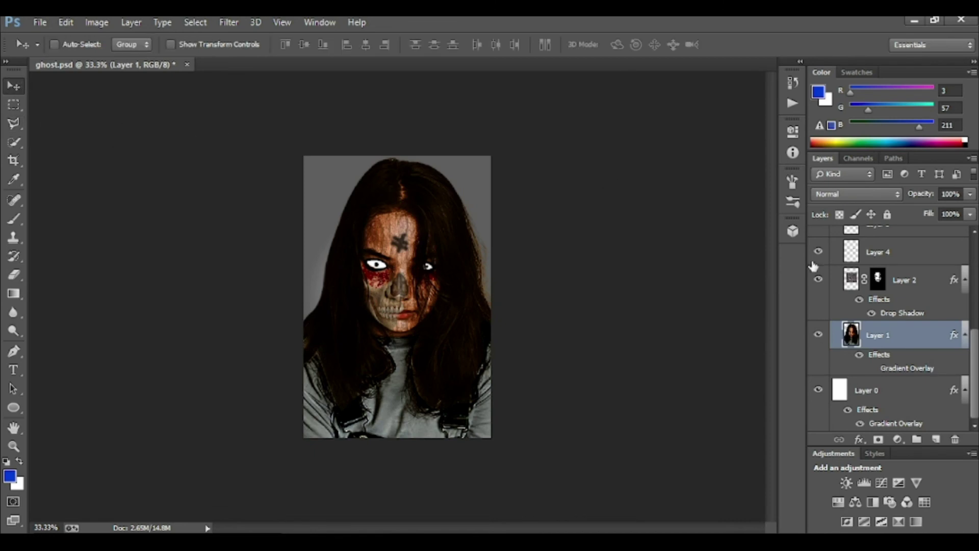
{"action": "scroll", "coordinate": [891, 327], "scroll_direction": "up", "scroll_amount": 5}
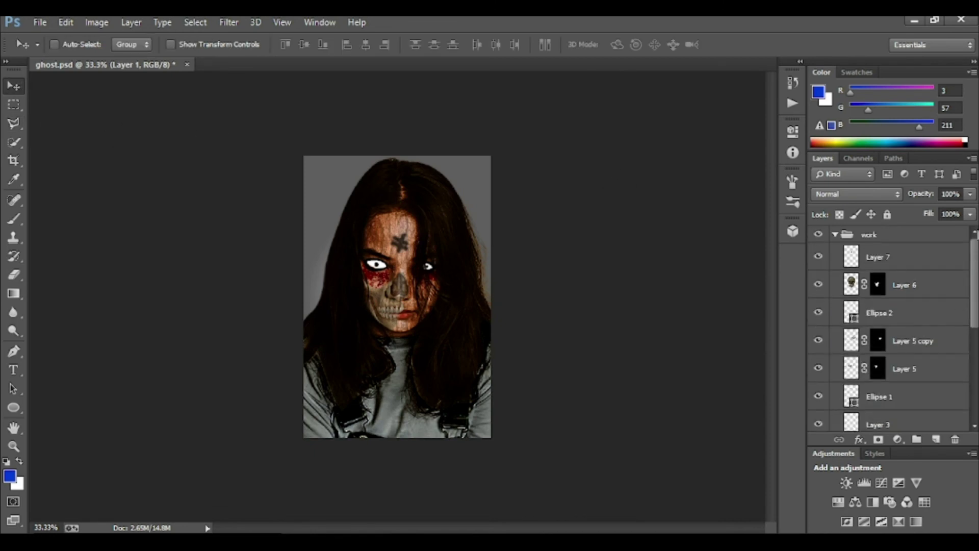
{"action": "left_click", "coordinate": [845, 236]}
{"action": "left_click", "coordinate": [836, 235]}
{"action": "left_click", "coordinate": [877, 257]}
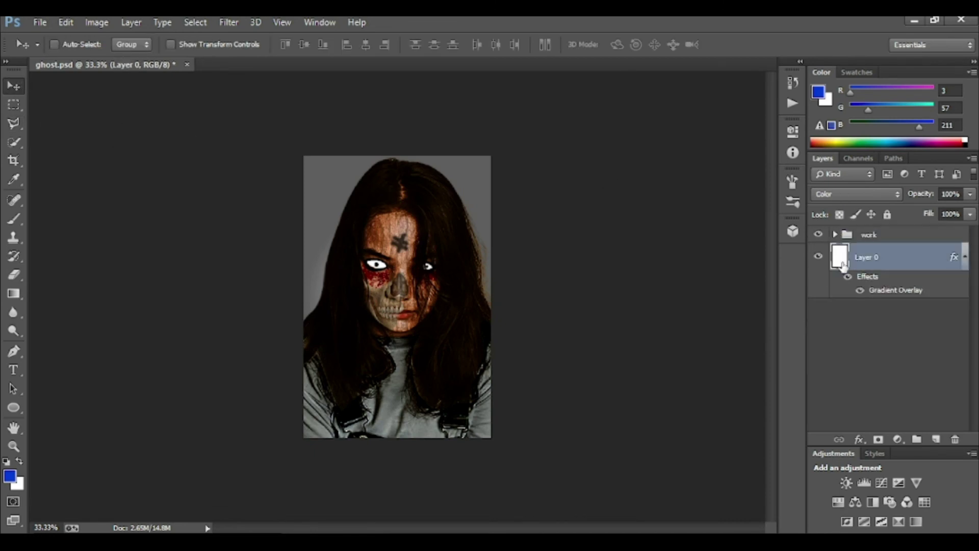
Step: Set Layer 0's Gradient Overlay to 92% opacity with a dark grey end stop
{"action": "left_click", "coordinate": [859, 439]}
{"action": "left_click", "coordinate": [877, 379]}
{"action": "left_click_drag", "start_coordinate": [754, 205], "coordinate": [749, 206]}
{"action": "left_click", "coordinate": [683, 221]}
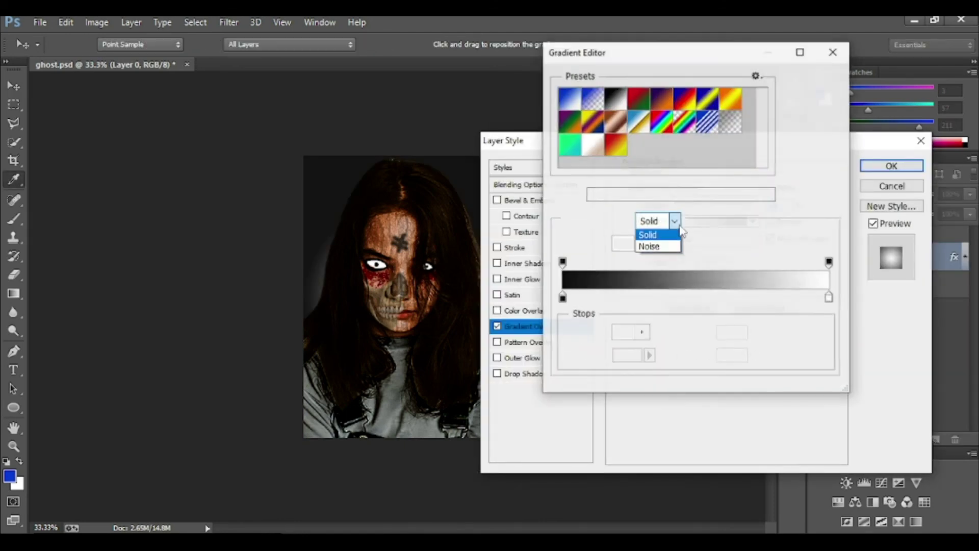
{"action": "left_click", "coordinate": [829, 262]}
{"action": "left_click", "coordinate": [642, 333]}
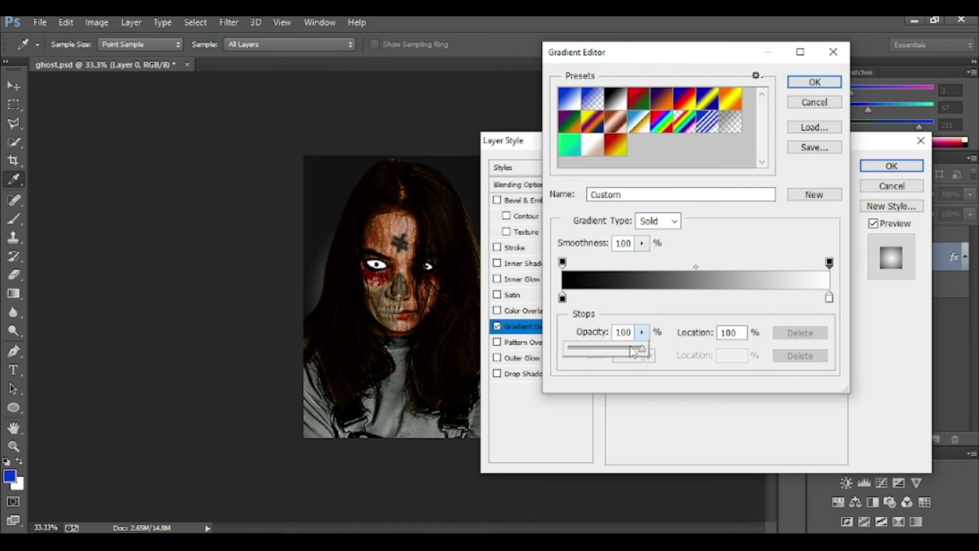
{"action": "double_click", "coordinate": [830, 300]}
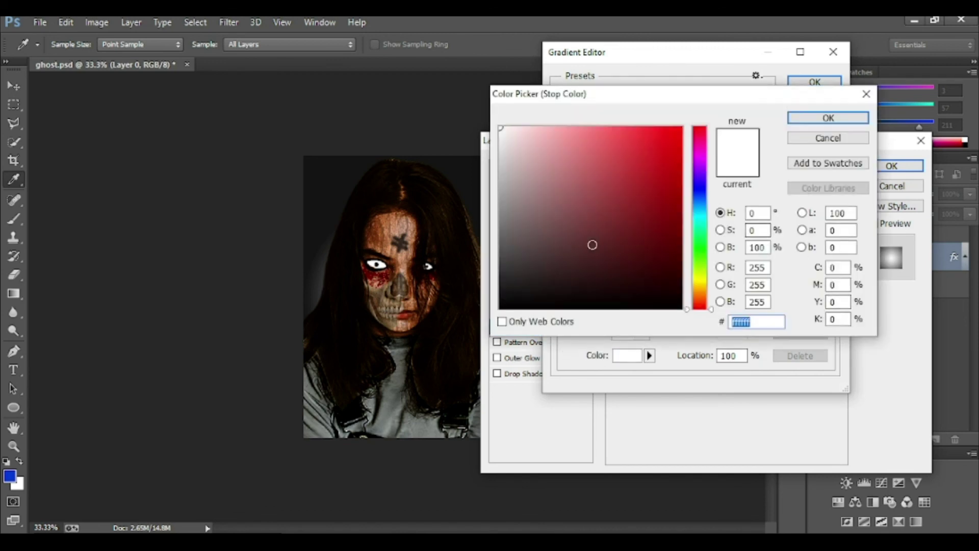
{"action": "left_click_drag", "start_coordinate": [516, 218], "coordinate": [507, 234]}
{"action": "left_click", "coordinate": [829, 118]}
{"action": "left_click", "coordinate": [815, 82]}
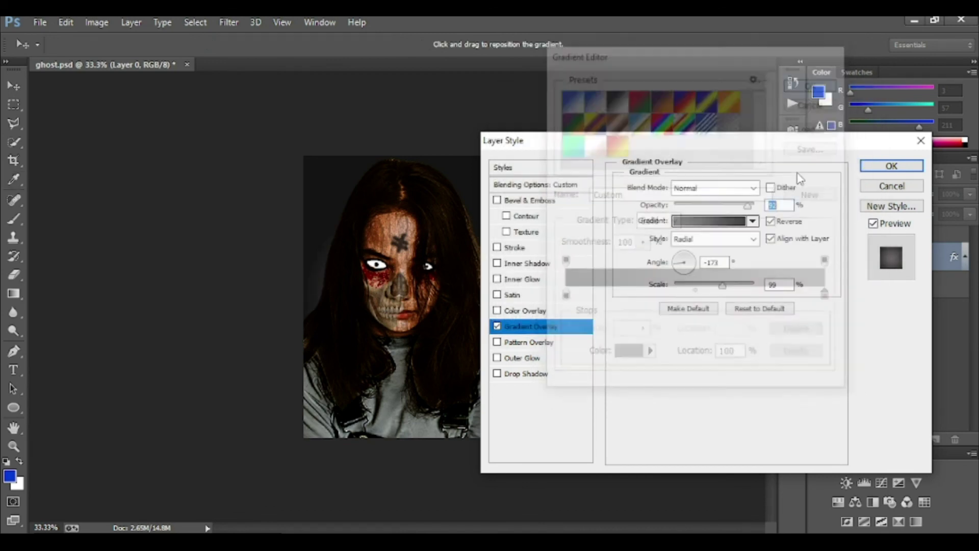
Step: Reduce the gradient overlay's scale and apply the darker background
{"action": "mouse_move", "coordinate": [722, 291]}
{"action": "left_mouse_down"}
{"action": "mouse_move", "coordinate": [709, 292]}
{"action": "mouse_move", "coordinate": [730, 295]}
{"action": "left_mouse_up"}
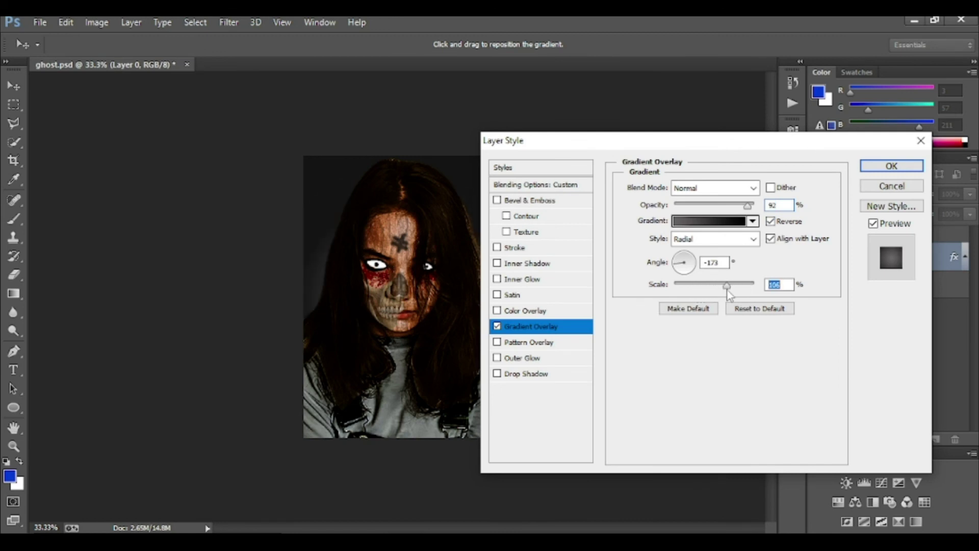
{"action": "left_click", "coordinate": [874, 165]}
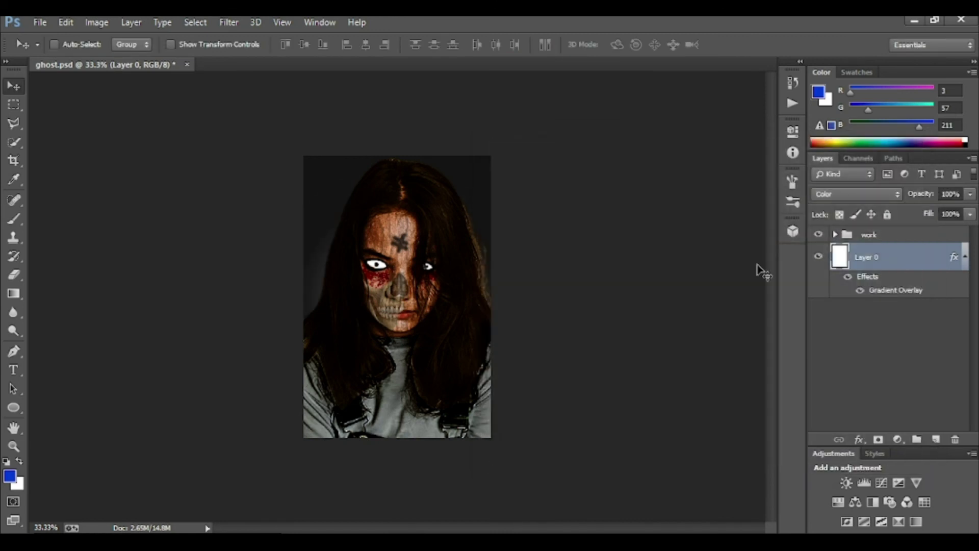
{"action": "key", "text": "ctrl+plus"}
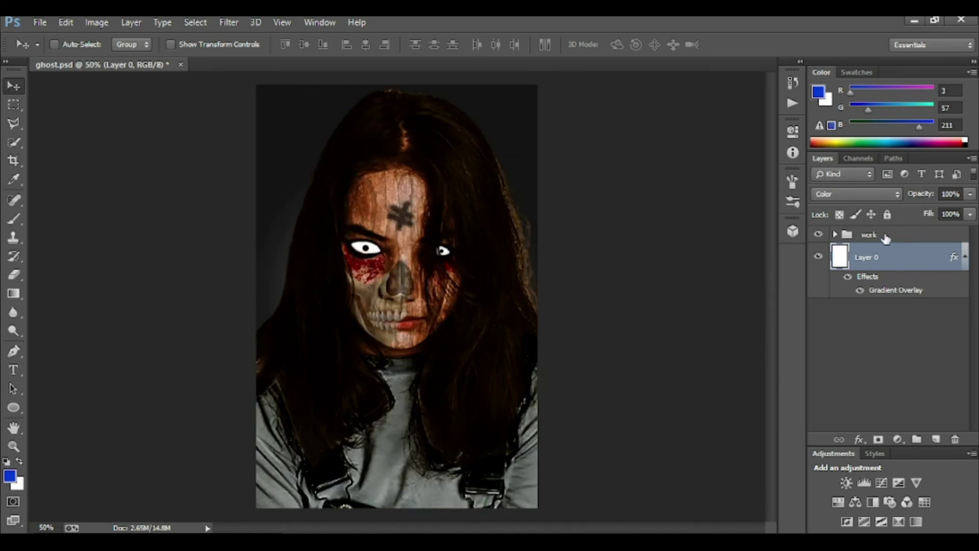
Step: Add a new empty layer inside the work group and set up a 1000 px brush
{"action": "left_click", "coordinate": [886, 236]}
{"action": "left_click", "coordinate": [835, 235]}
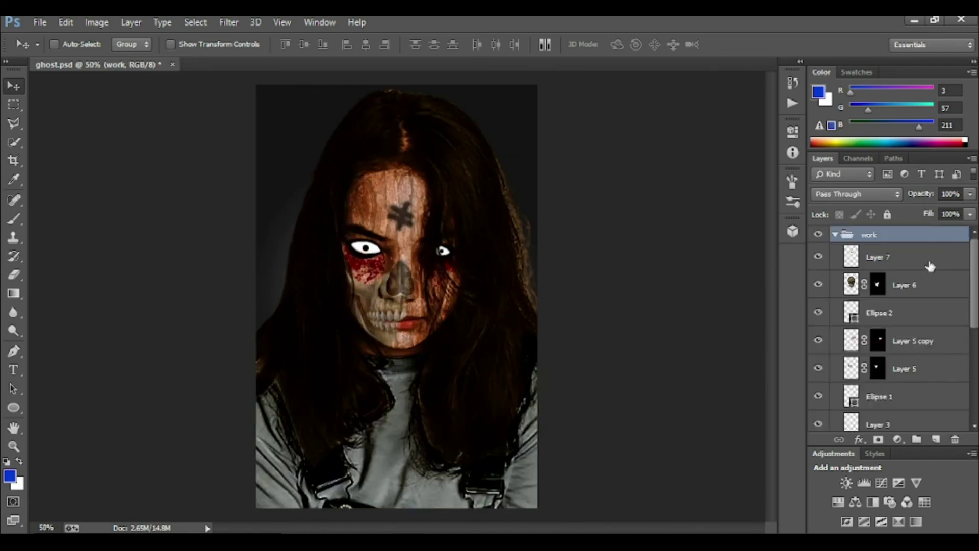
{"action": "key", "text": "ctrl+shift+alt+n"}
{"action": "left_click", "coordinate": [13, 226]}
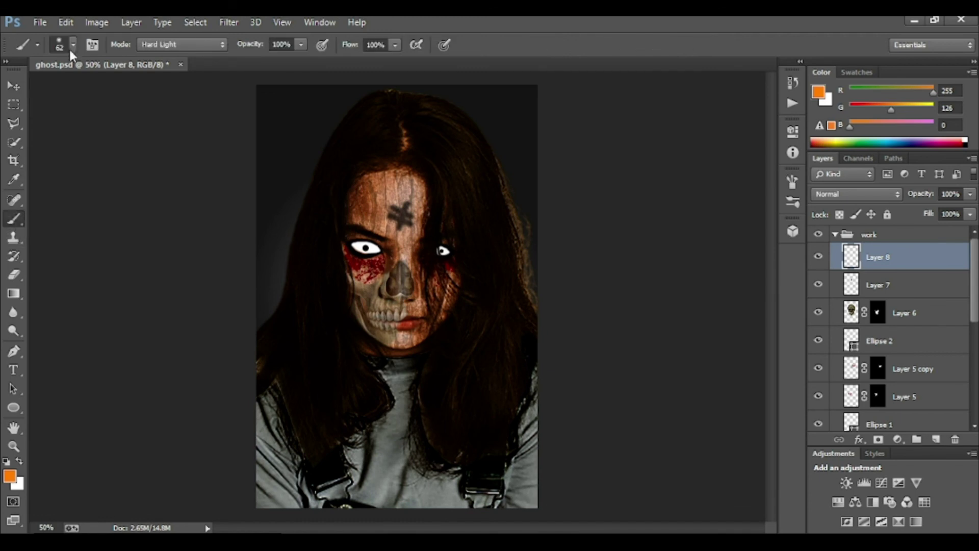
{"action": "left_click", "coordinate": [73, 45]}
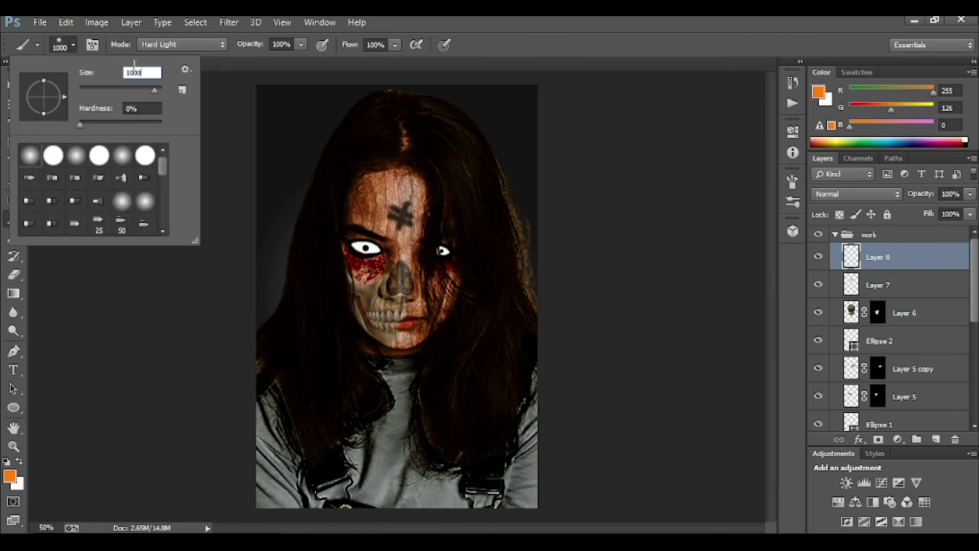
Step: Paint a soft red glow over the lower left of the image
{"action": "left_click", "coordinate": [10, 476]}
{"action": "left_click", "coordinate": [701, 303]}
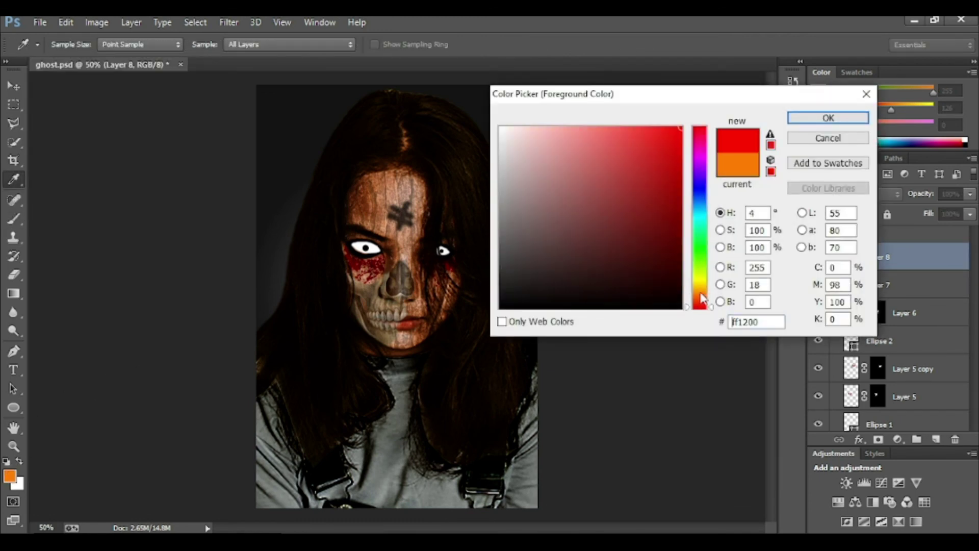
{"action": "left_click", "coordinate": [816, 118]}
{"action": "mouse_move", "coordinate": [229, 415]}
{"action": "left_mouse_down"}
{"action": "mouse_move", "coordinate": [317, 437]}
{"action": "mouse_move", "coordinate": [329, 467]}
{"action": "mouse_move", "coordinate": [280, 382]}
{"action": "mouse_move", "coordinate": [350, 482]}
{"action": "left_mouse_up"}
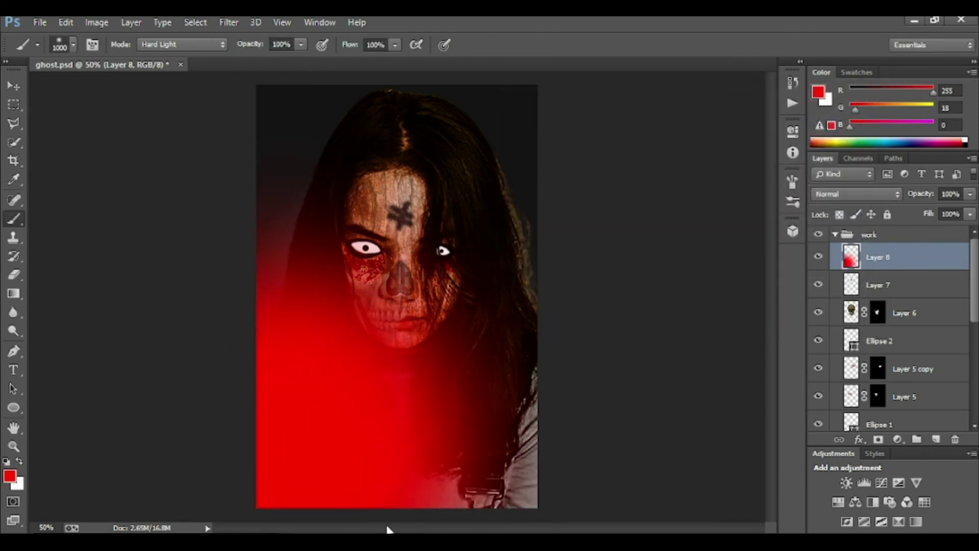
Step: Switch the colour to cyan and paint a soft cyan wash across the top
{"action": "left_click", "coordinate": [10, 476]}
{"action": "left_click", "coordinate": [700, 214]}
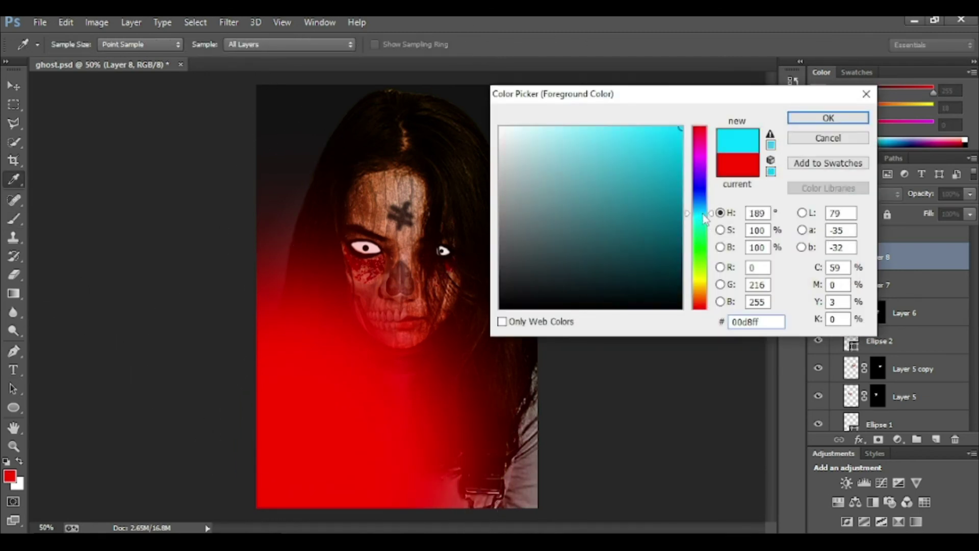
{"action": "key", "text": "Return"}
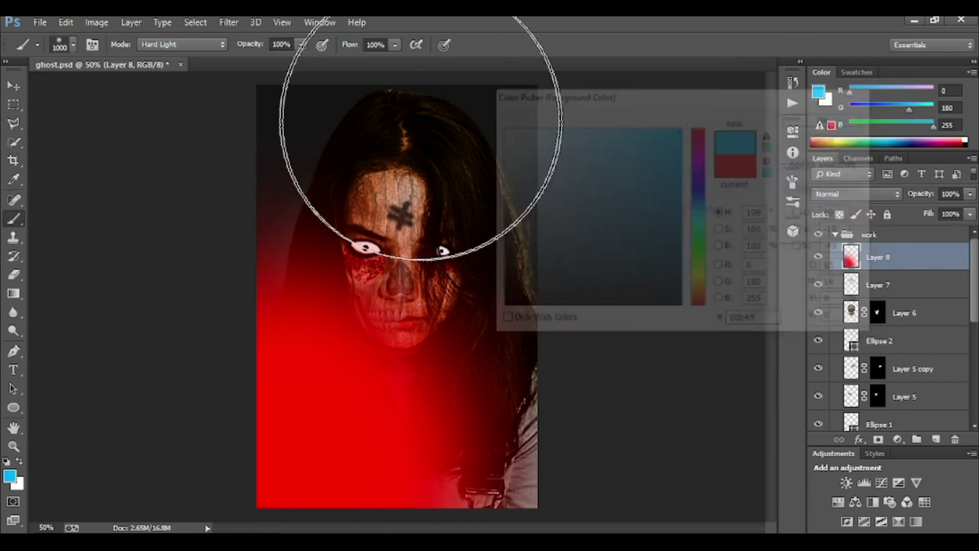
{"action": "left_click_drag", "start_coordinate": [514, 131], "coordinate": [524, 184]}
{"action": "left_click_drag", "start_coordinate": [481, 87], "coordinate": [352, 112]}
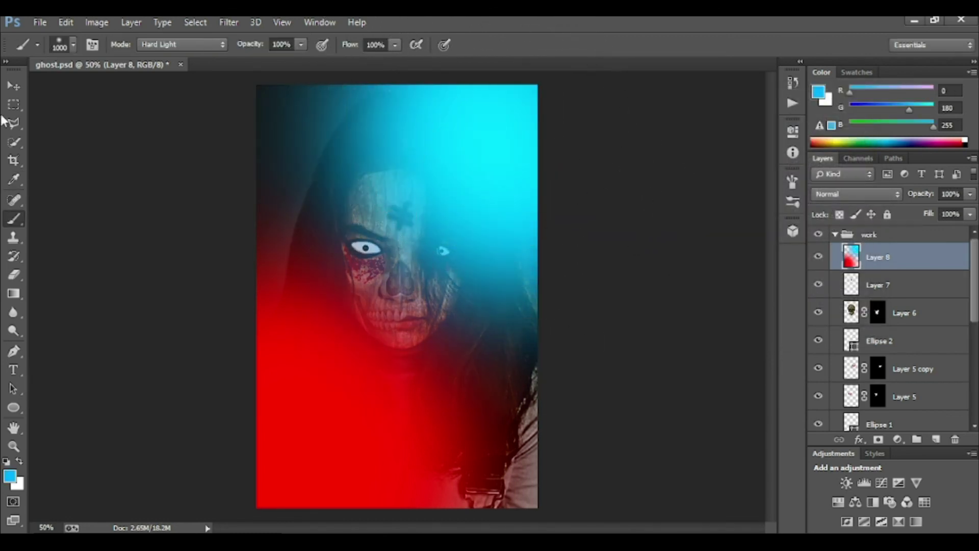
{"action": "key", "text": "v"}
{"action": "left_click", "coordinate": [860, 195]}
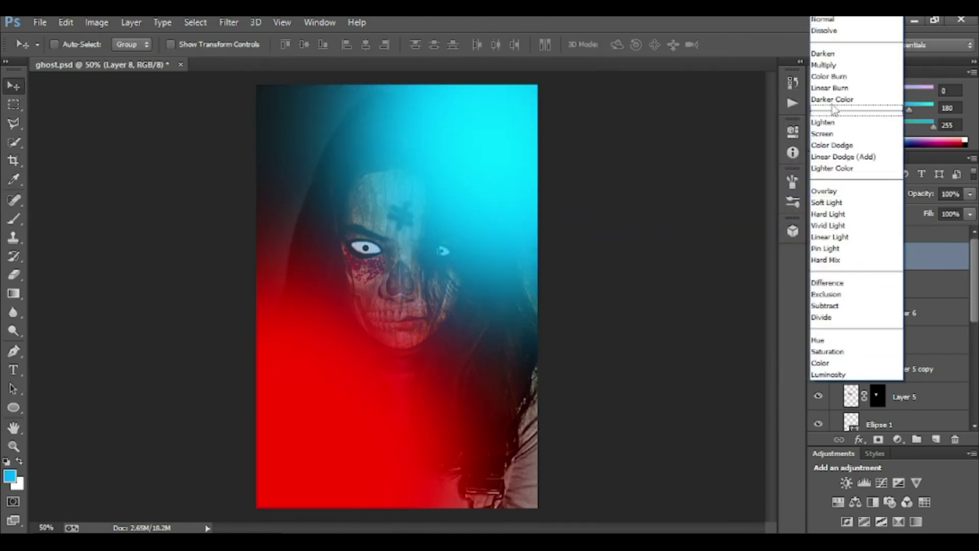
Step: Set Layer 8's blend mode to Linear Burn
{"action": "left_click", "coordinate": [862, 76]}
{"action": "left_click", "coordinate": [860, 194]}
{"action": "left_click", "coordinate": [842, 92]}
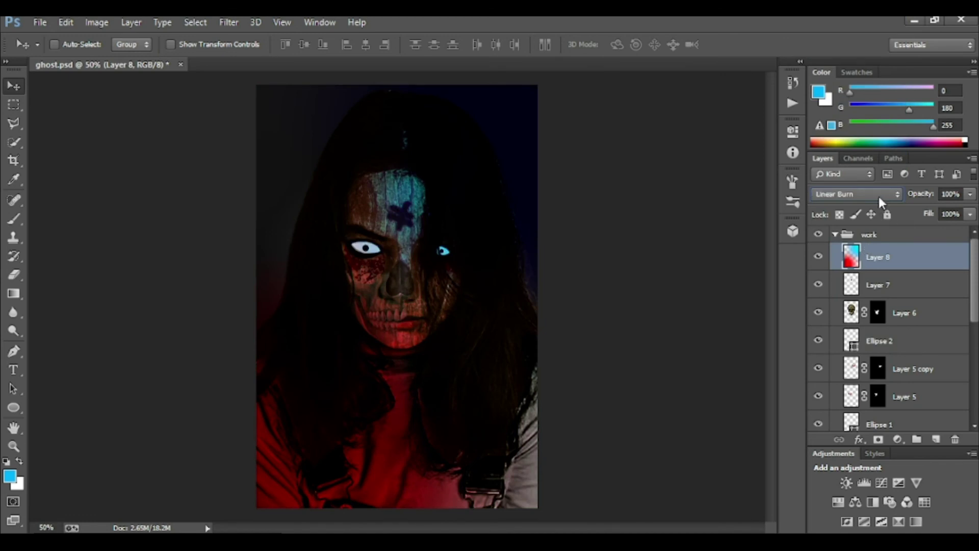
Step: Apply Levels to Layer 1 with the white input lowered to 235
{"action": "scroll", "coordinate": [914, 306], "scroll_direction": "down", "scroll_amount": 5}
{"action": "scroll", "coordinate": [913, 316], "scroll_direction": "down", "scroll_amount": 5}
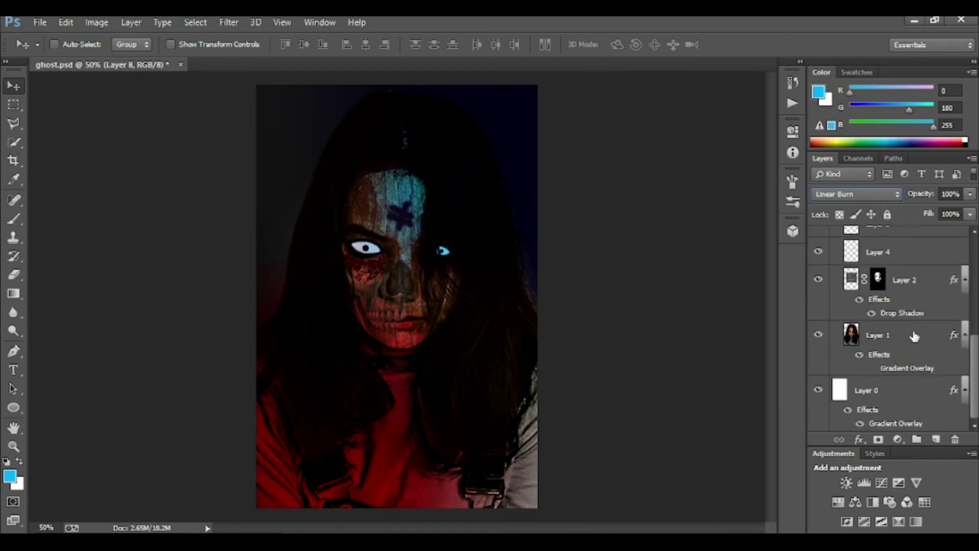
{"action": "left_click", "coordinate": [915, 335]}
{"action": "key", "text": "ctrl+l"}
{"action": "mouse_move", "coordinate": [752, 248]}
{"action": "left_mouse_down"}
{"action": "mouse_move", "coordinate": [726, 247]}
{"action": "mouse_move", "coordinate": [761, 253]}
{"action": "left_mouse_up"}
{"action": "left_click_drag", "start_coordinate": [835, 248], "coordinate": [833, 248]}
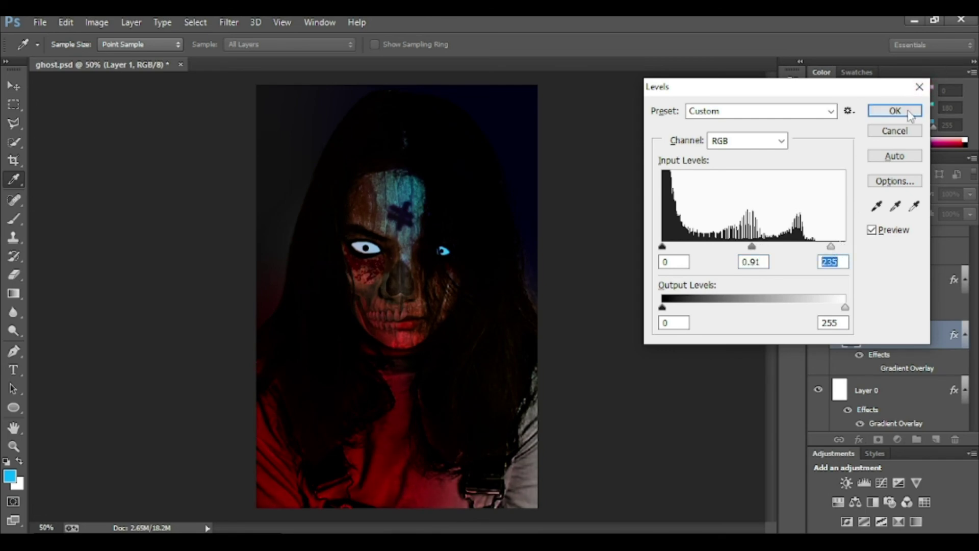
{"action": "left_click", "coordinate": [895, 111]}
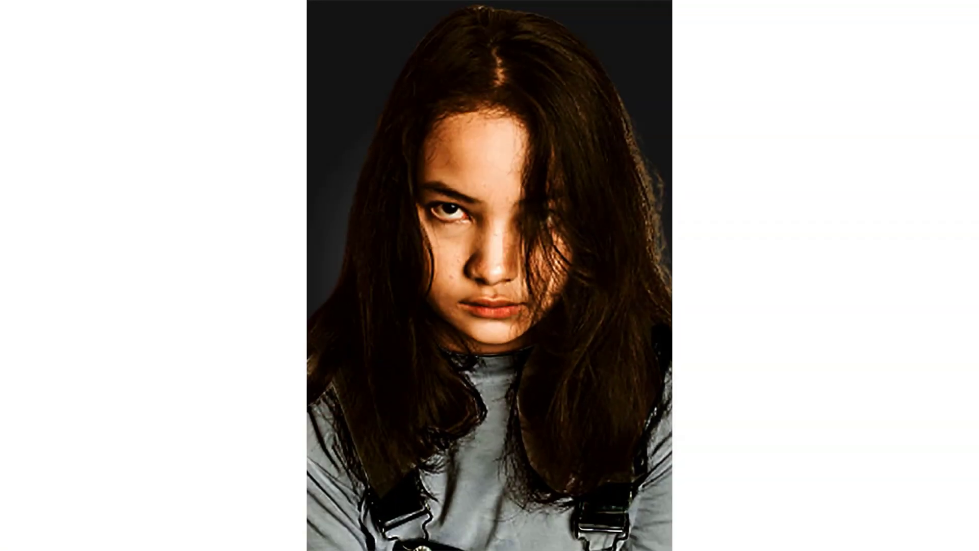